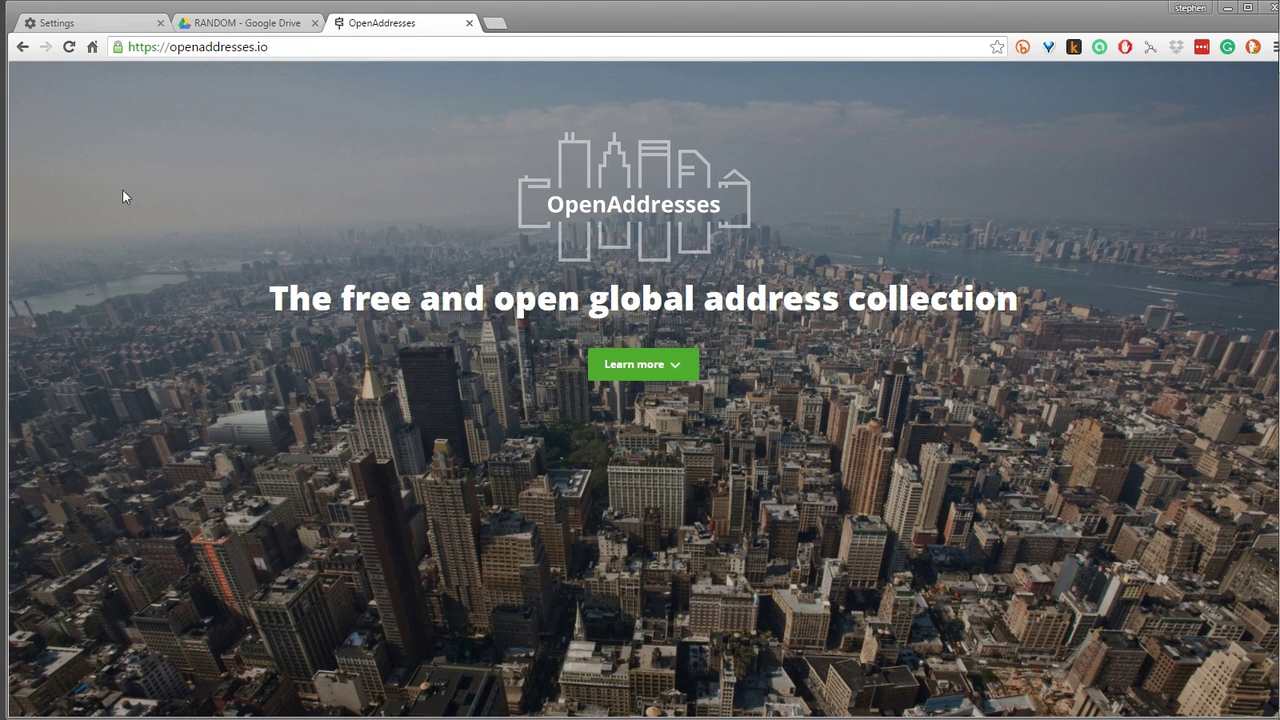
# Open the download options page for the OpenAddresses open data
pyautogui.click(632, 240)
pyautogui.scroll(-8, 664, 537)
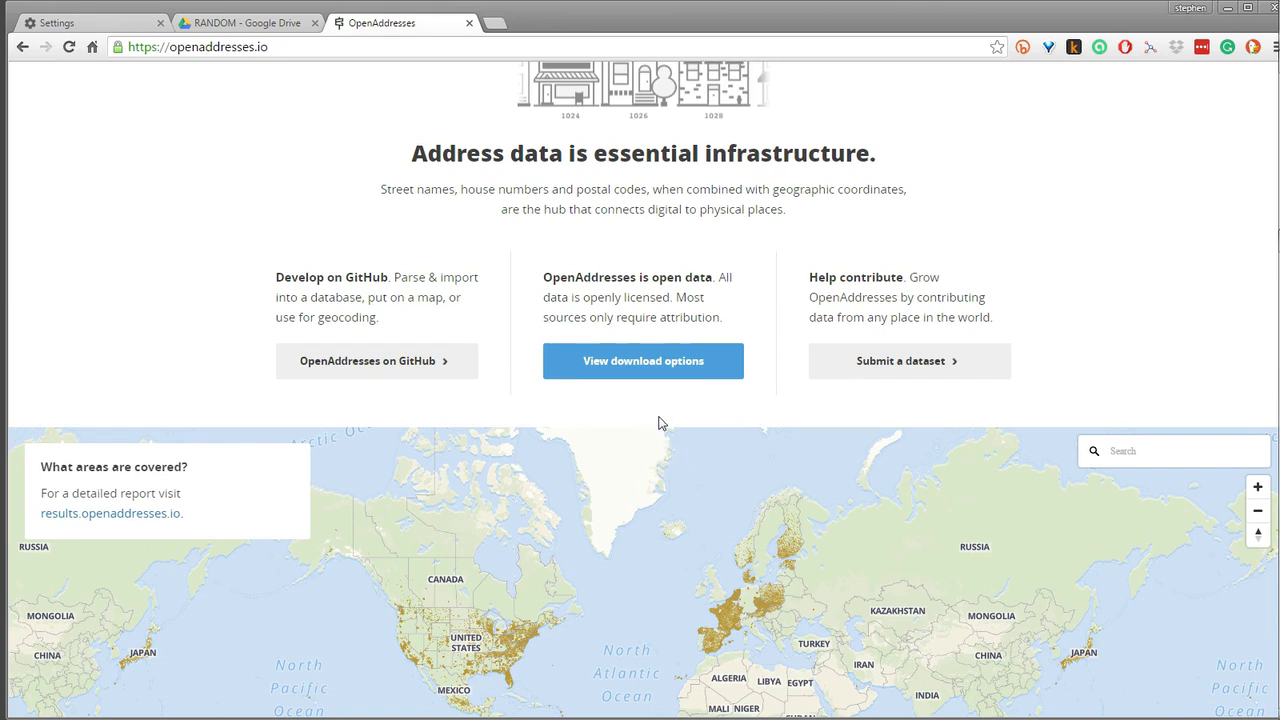
pyautogui.scroll(-1, 680, 420)
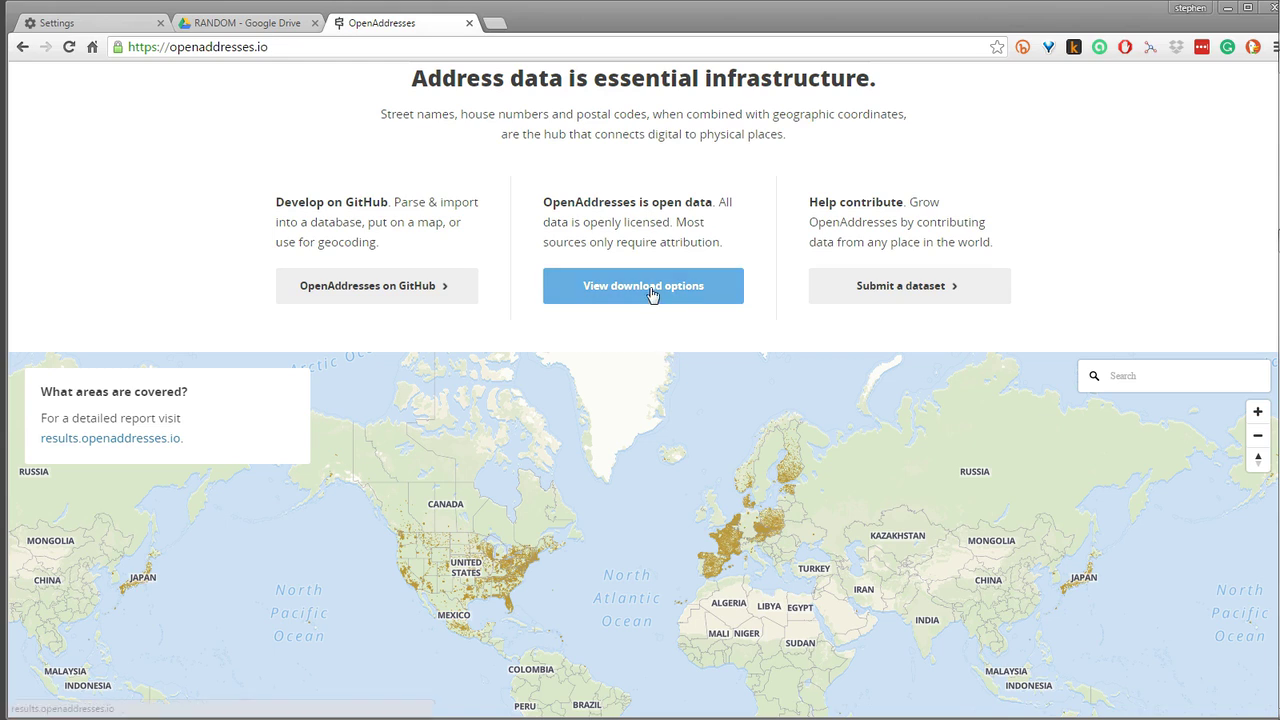
pyautogui.click(651, 292)
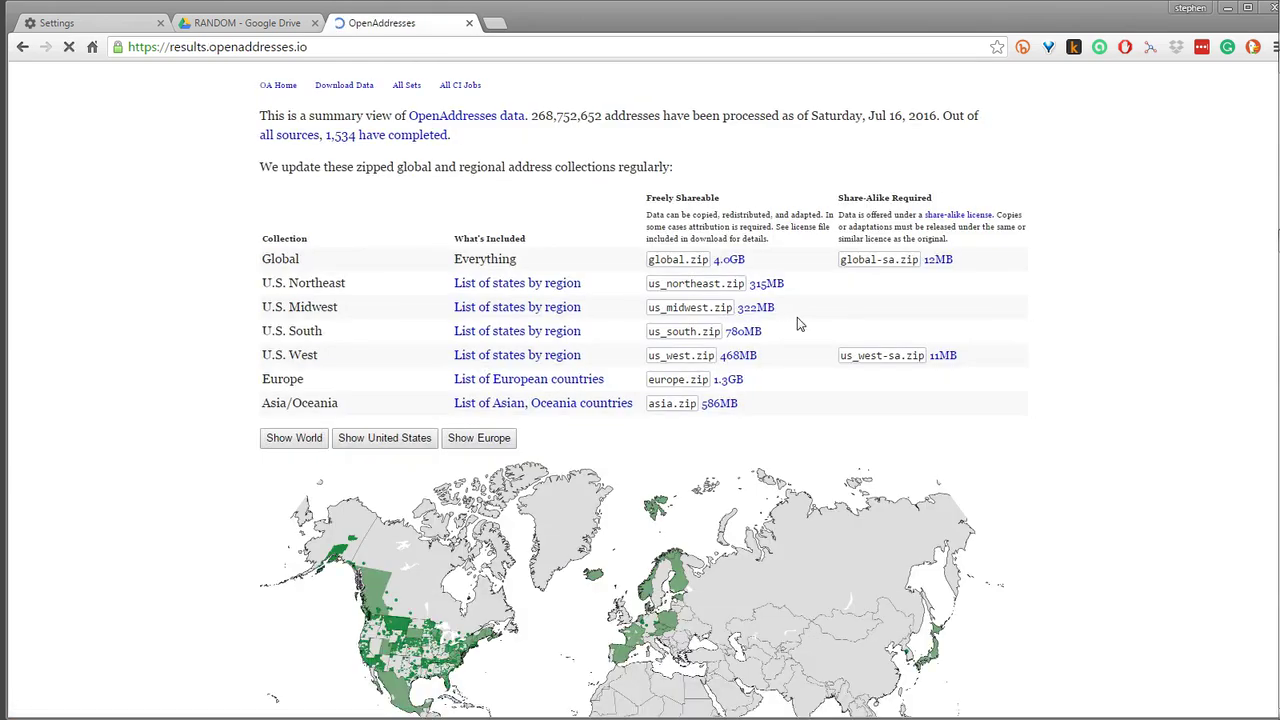
# Review the regional address collections and the world coverage map on the results page
pyautogui.scroll(-4, 700, 472)
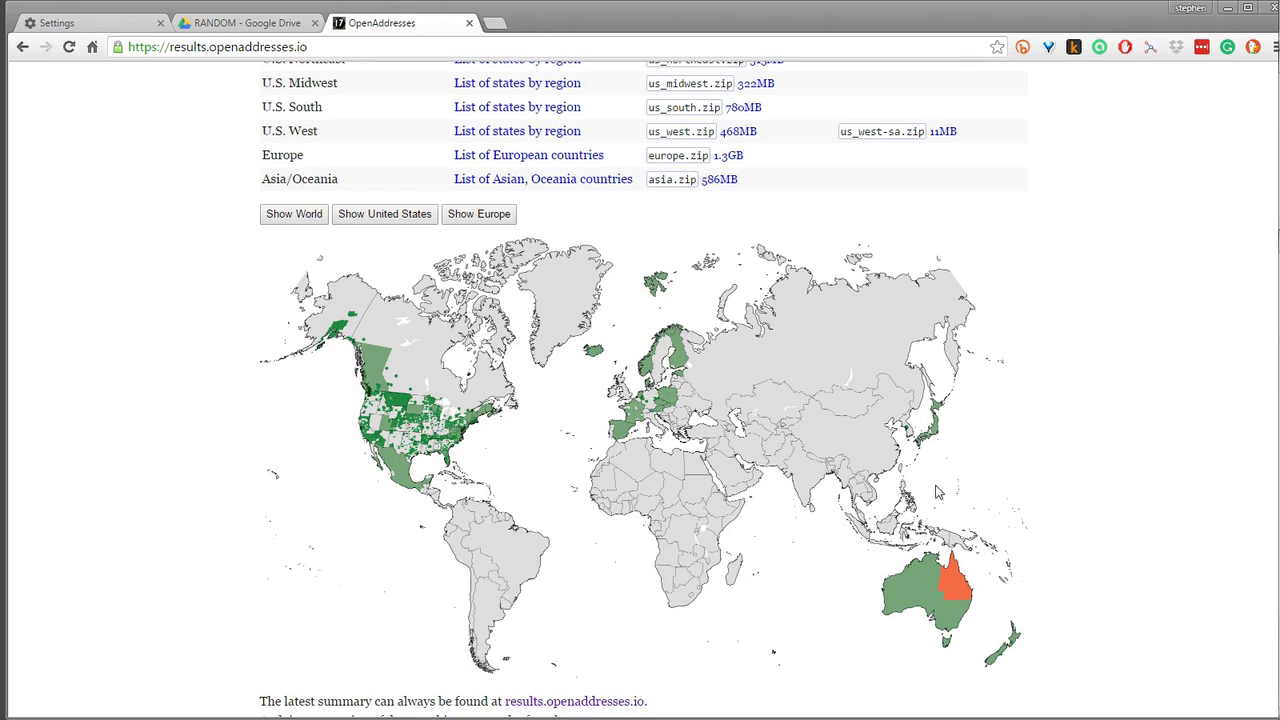
pyautogui.scroll(1, 667, 474)
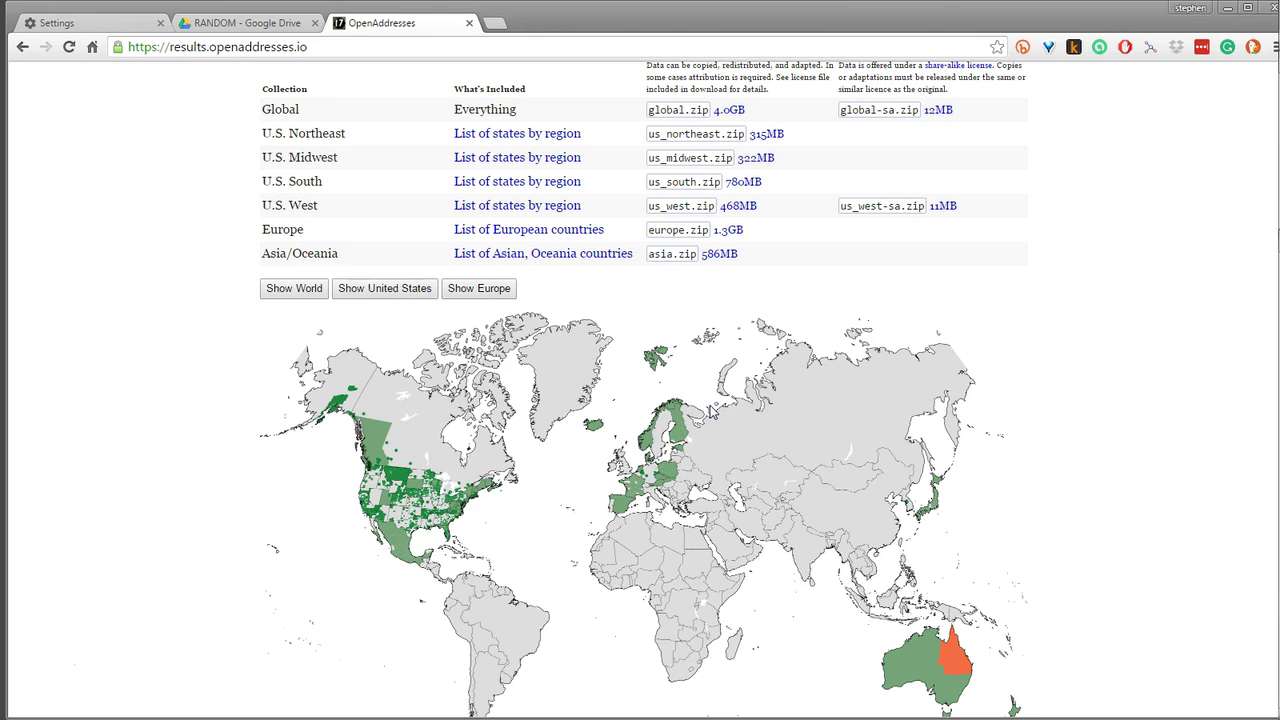
pyautogui.scroll(-4, 906, 609)
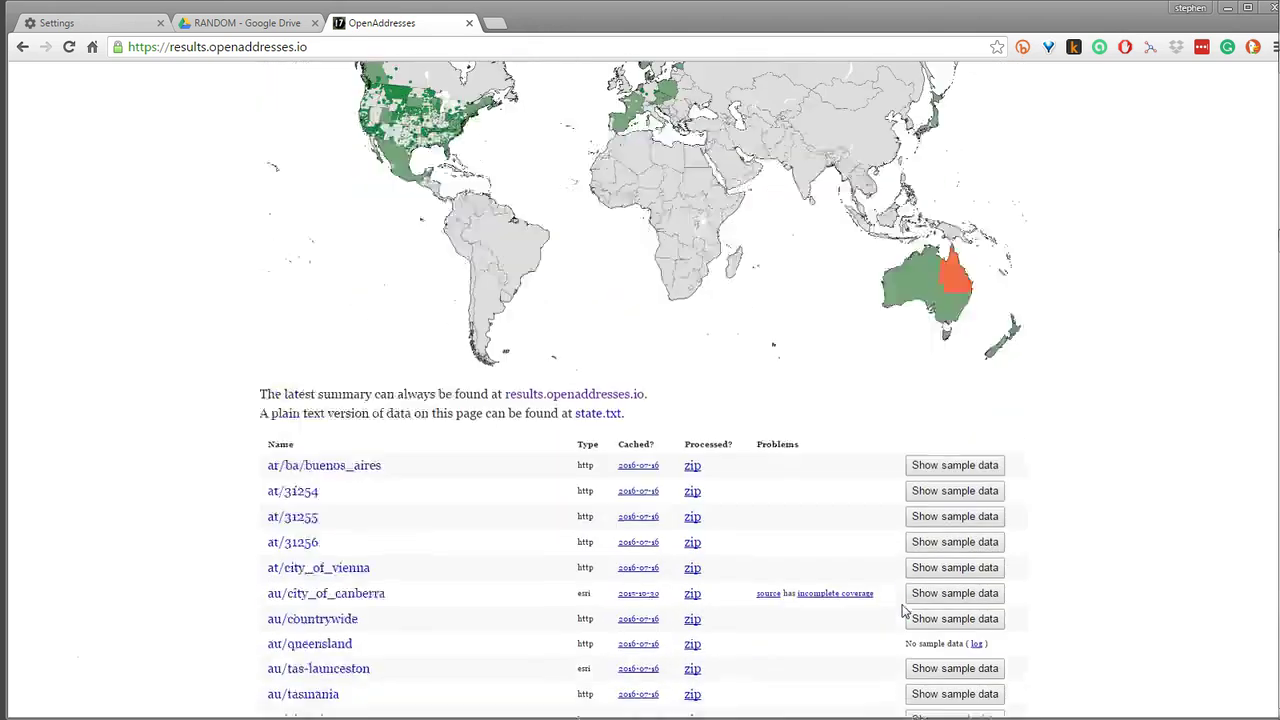
# Look through the list of individual address sources by country and region, down to its last entries
pyautogui.scroll(-7, 906, 609)
pyautogui.scroll(-20, 898, 612)
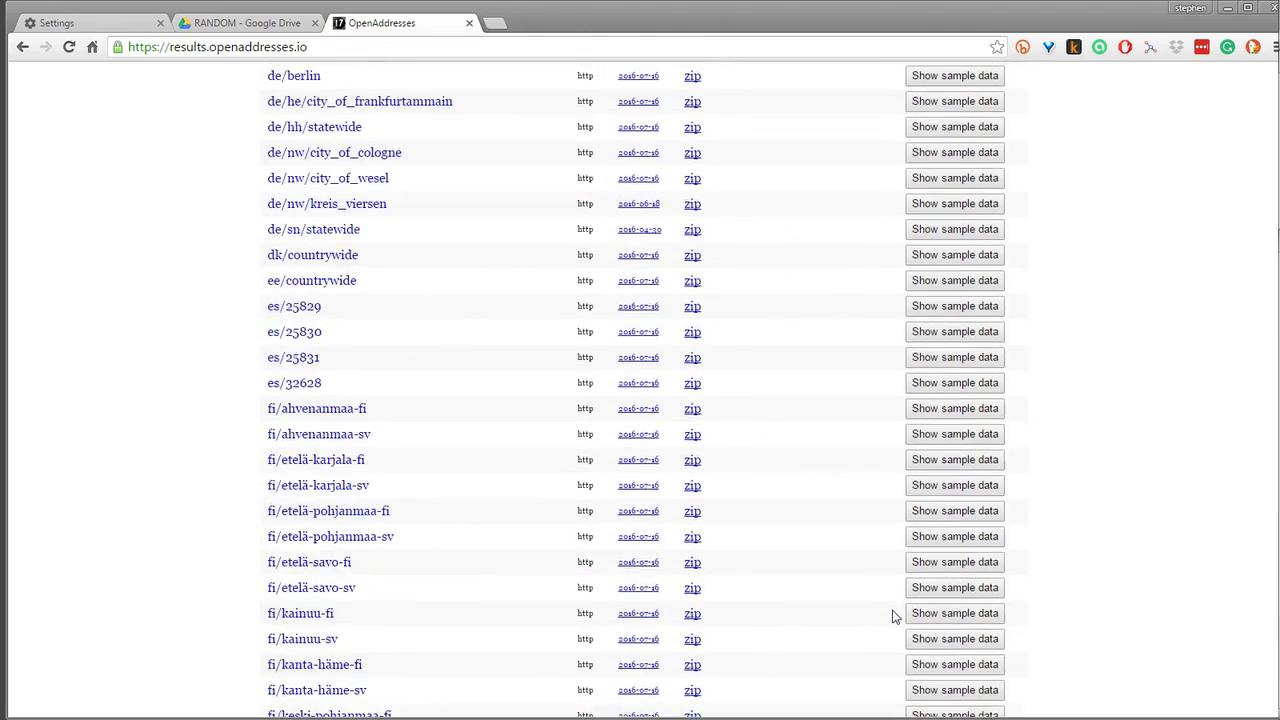
pyautogui.scroll(-20, 893, 614)
pyautogui.middleClick(884, 608)
pyautogui.scroll(-17, 881, 605)
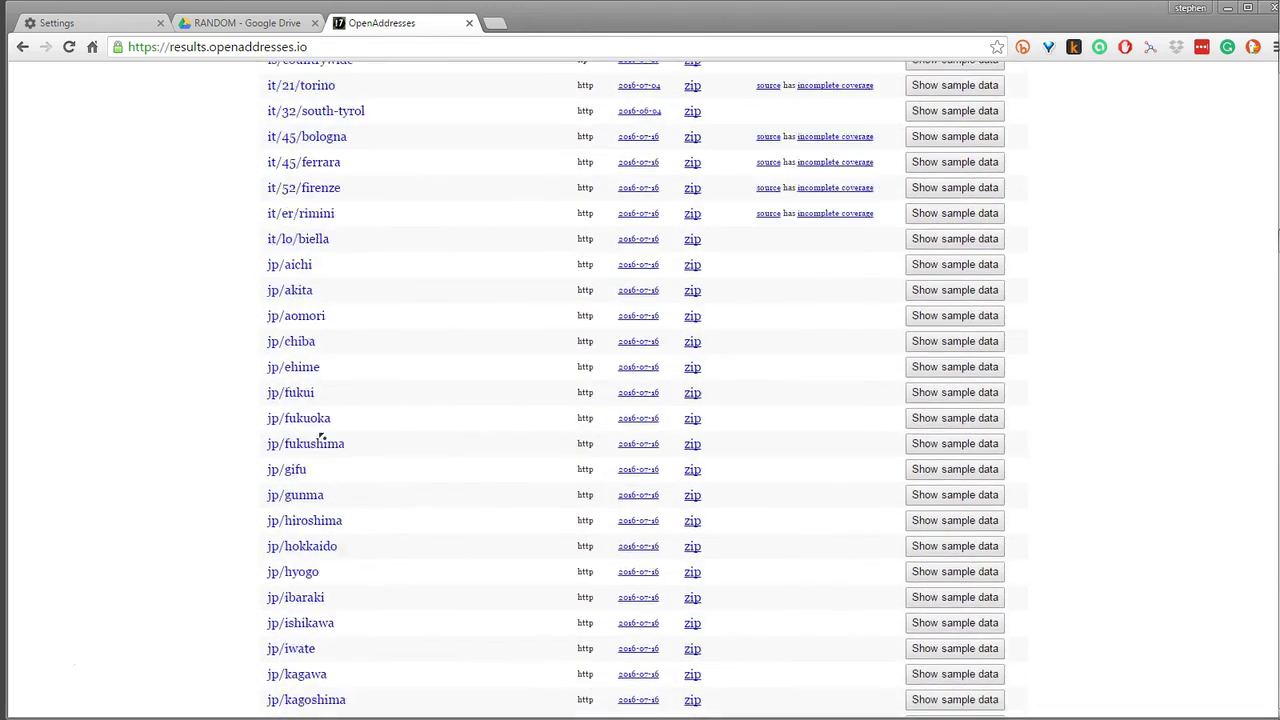
pyautogui.scroll(20, 322, 440)
pyautogui.scroll(15, 548, 341)
pyautogui.scroll(-1, 300, 612)
pyautogui.scroll(-1, 400, 612)
pyautogui.scroll(-9, 400, 612)
pyautogui.press('Home')
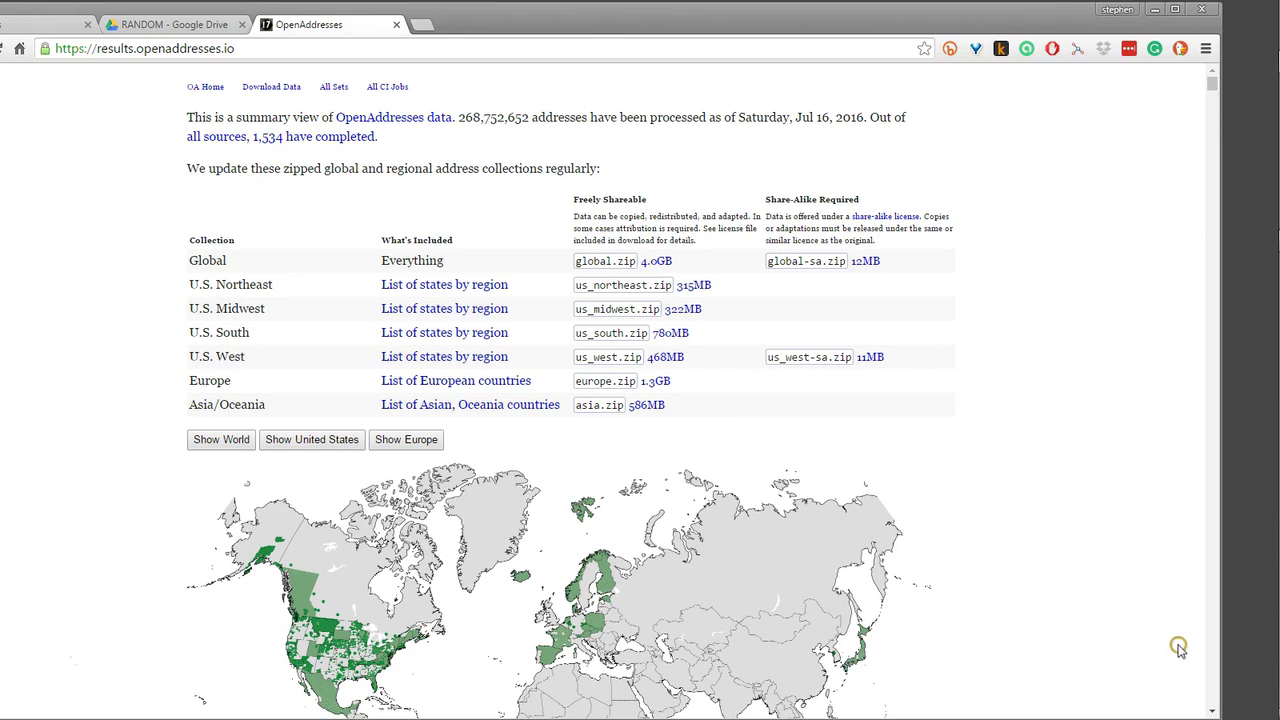
pyautogui.moveTo(1211, 86); pyautogui.dragTo(1209, 706)
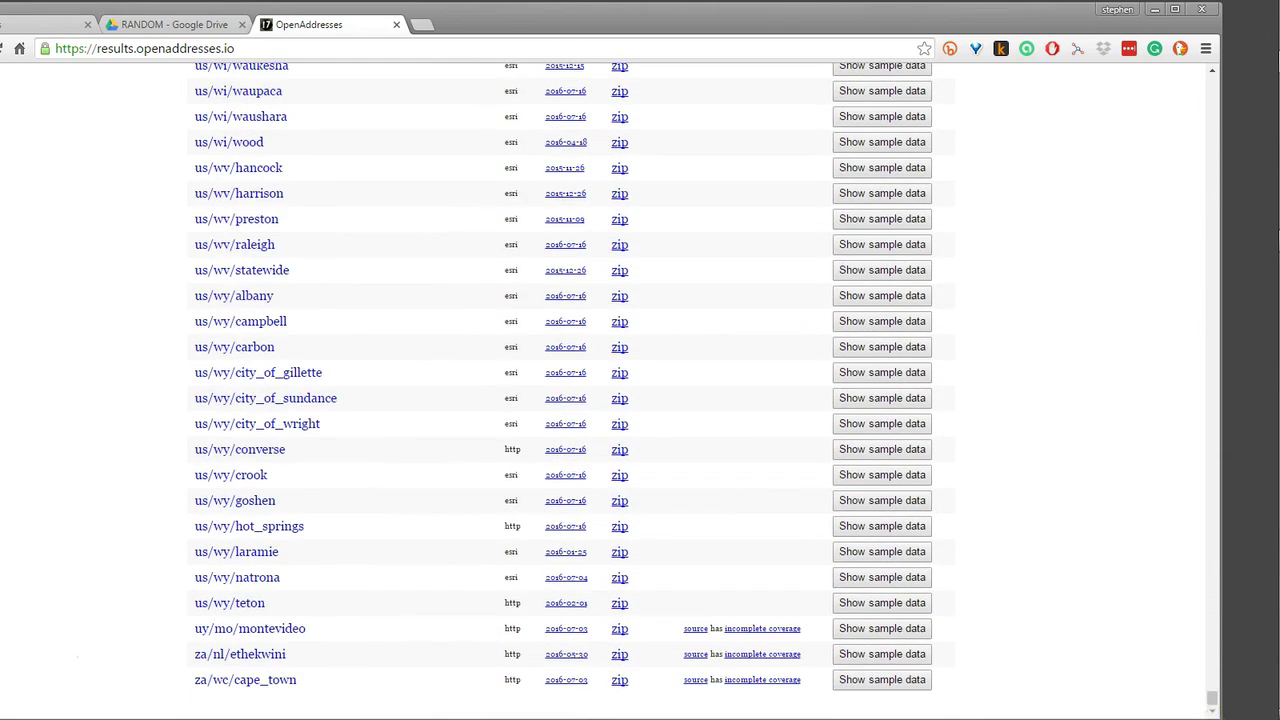
# Download the processed zip for us/wy/city_of_wright and move it from the Downloads folder to the desktop
pyautogui.moveTo(580, 15); pyautogui.dragTo(684, 14)
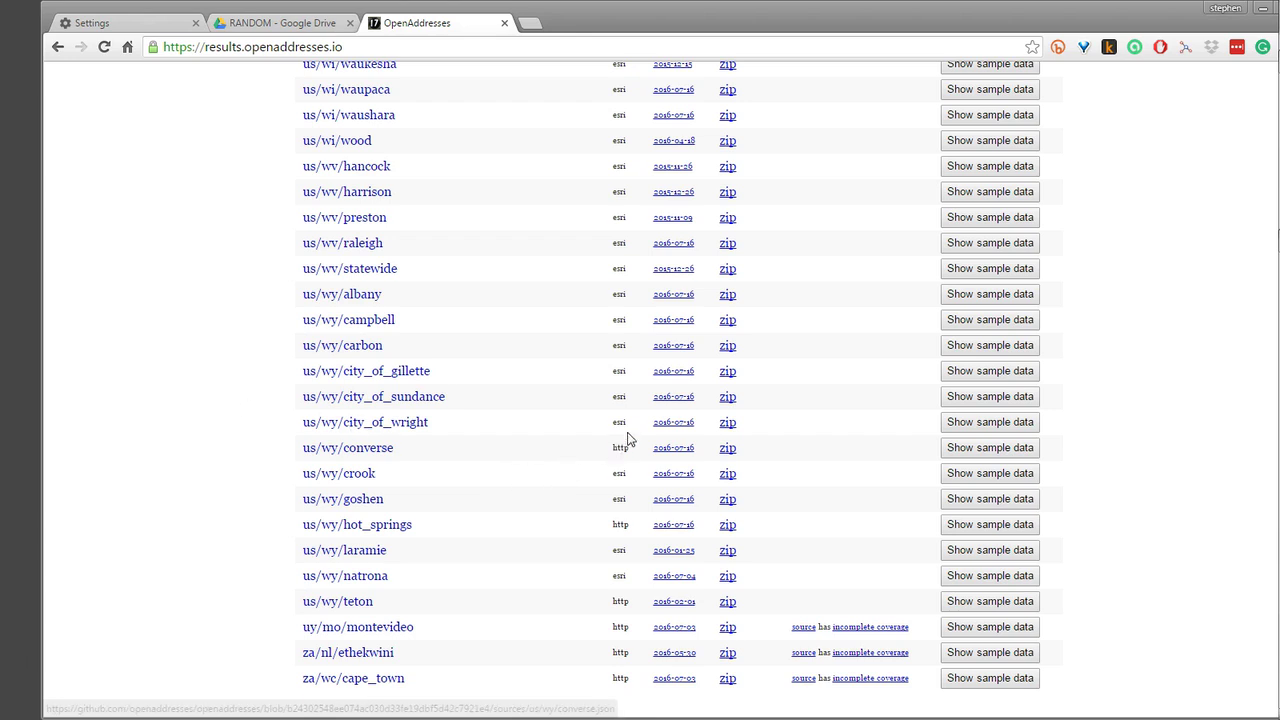
pyautogui.click(727, 424)
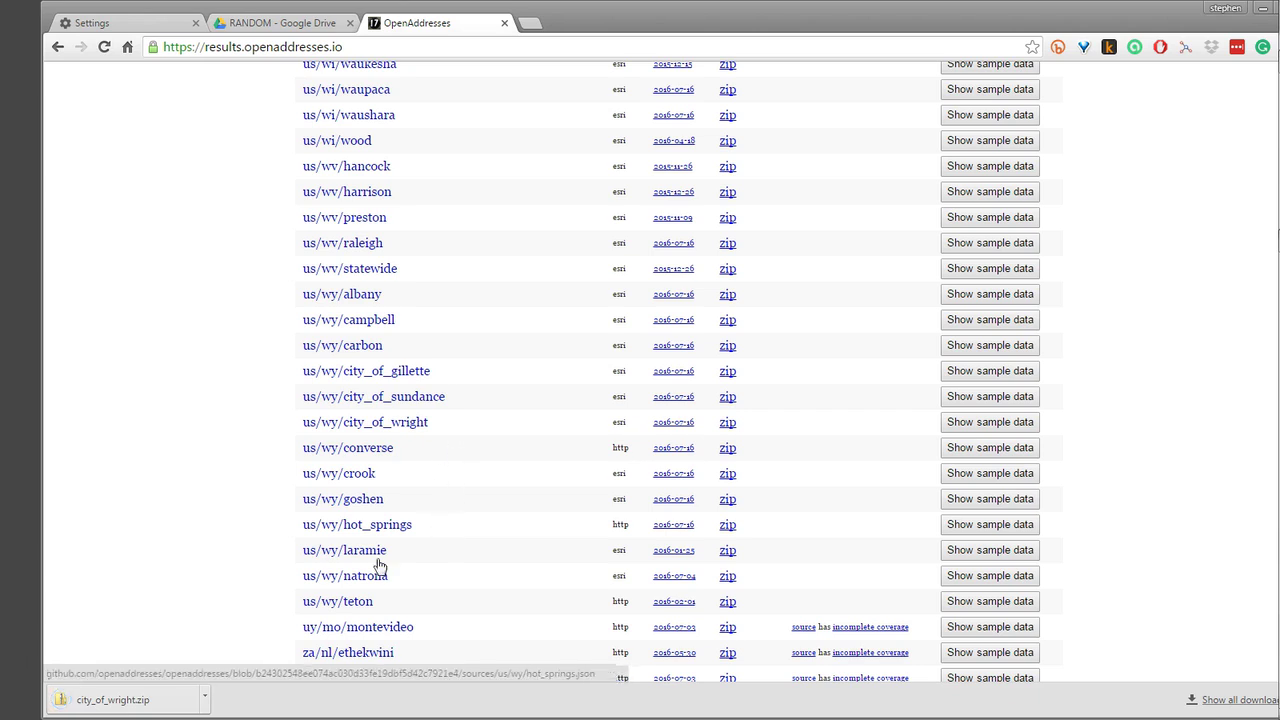
pyautogui.click(204, 699)
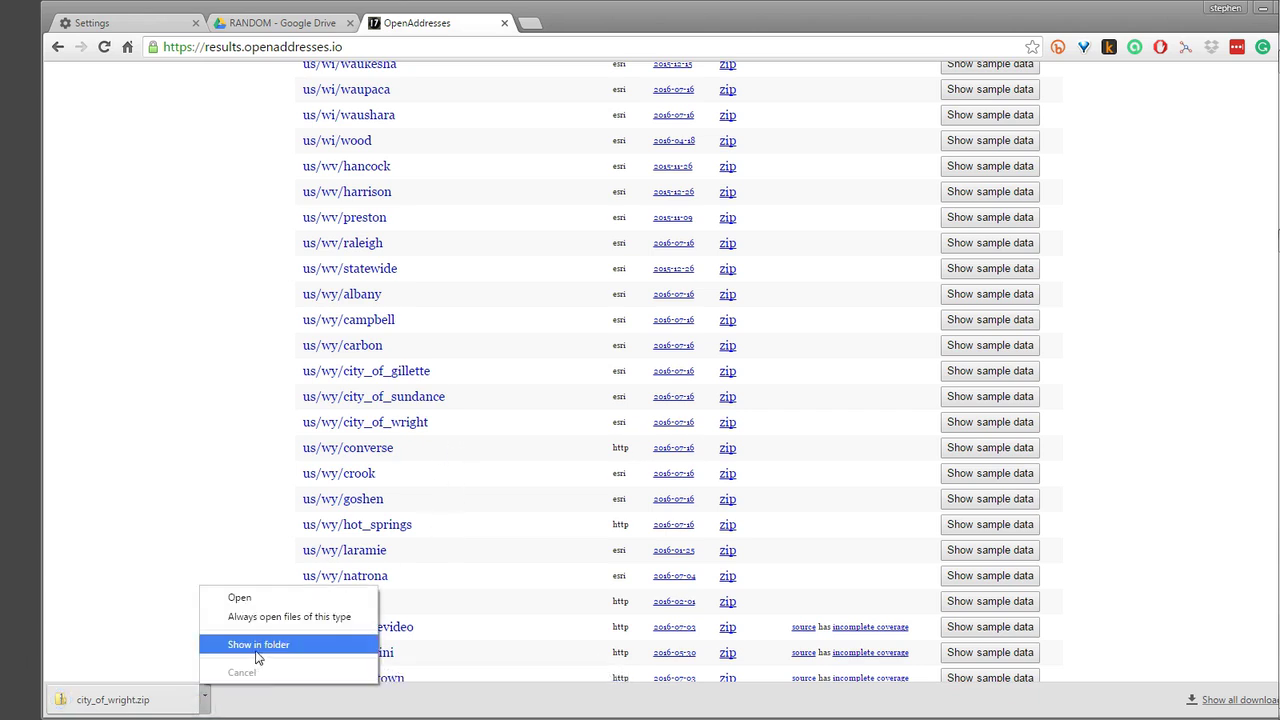
pyautogui.click(258, 645)
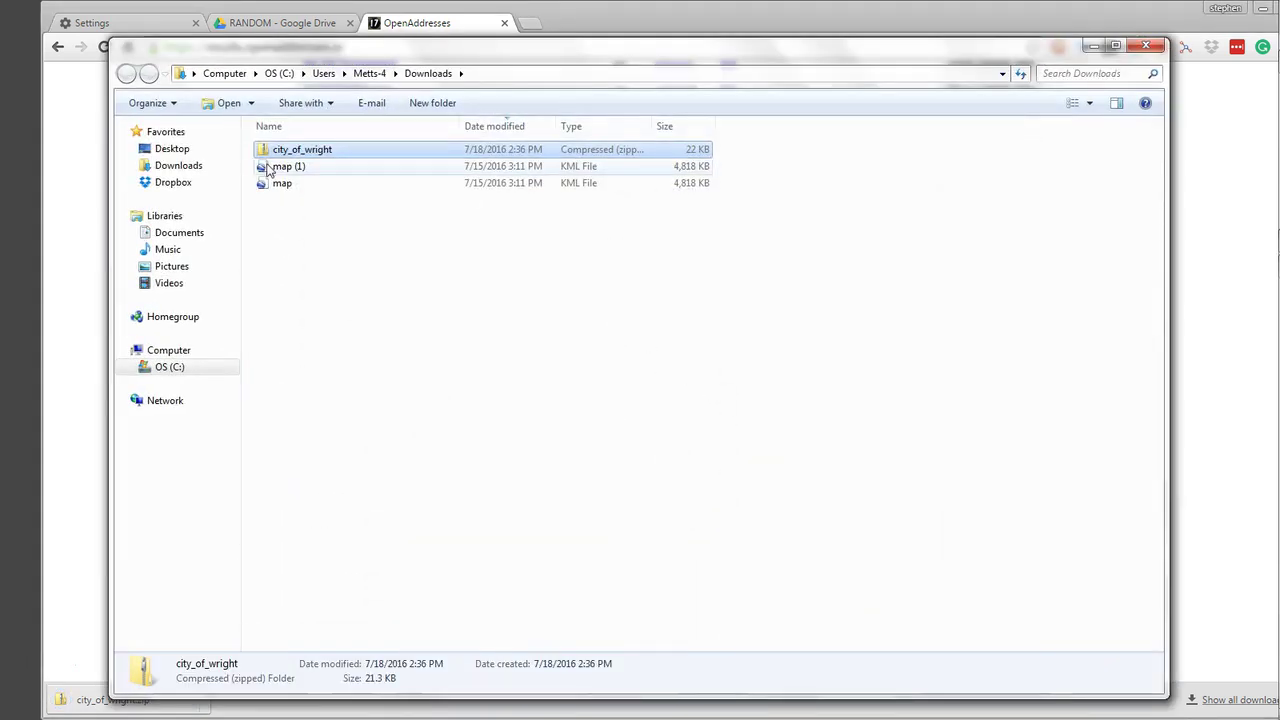
pyautogui.moveTo(270, 152); pyautogui.dragTo(24, 258)
pyautogui.click(1146, 46)
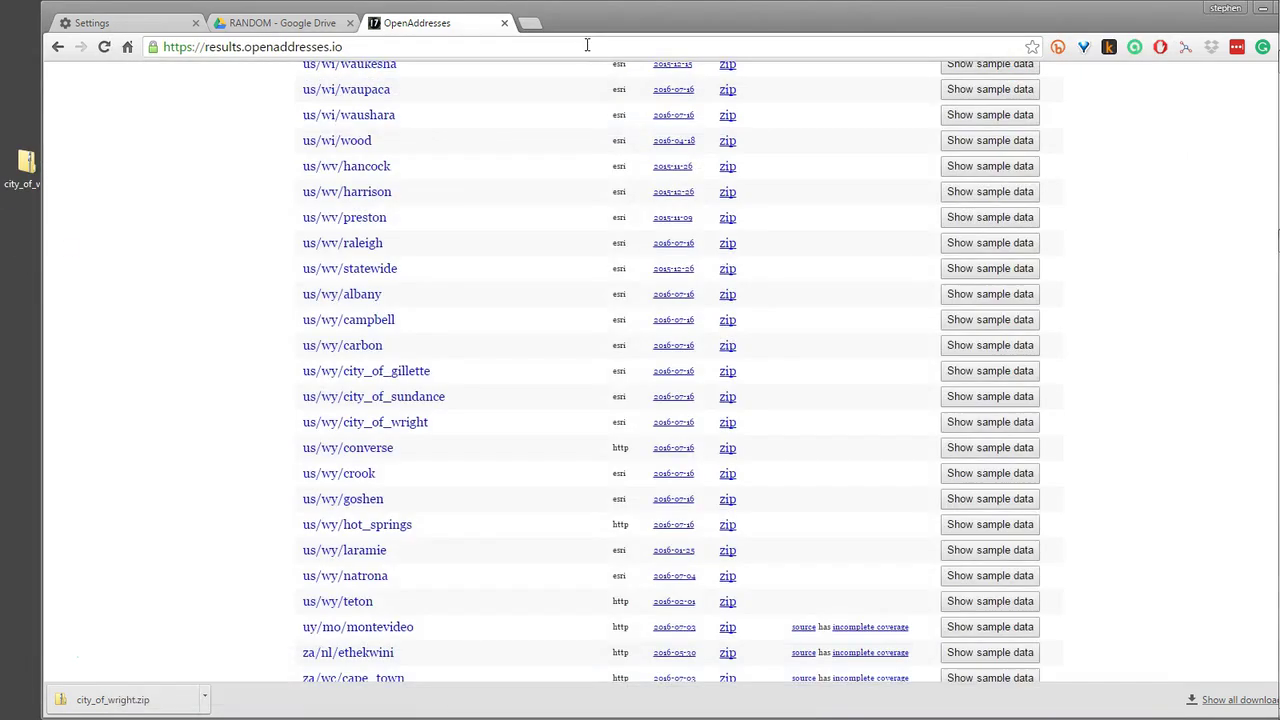
# Extract all files from the city_of_wright archive into a desktop folder and place that folder beside the archive
pyautogui.moveTo(600, 32); pyautogui.dragTo(660, 490)
pyautogui.moveTo(27, 165); pyautogui.dragTo(562, 223)
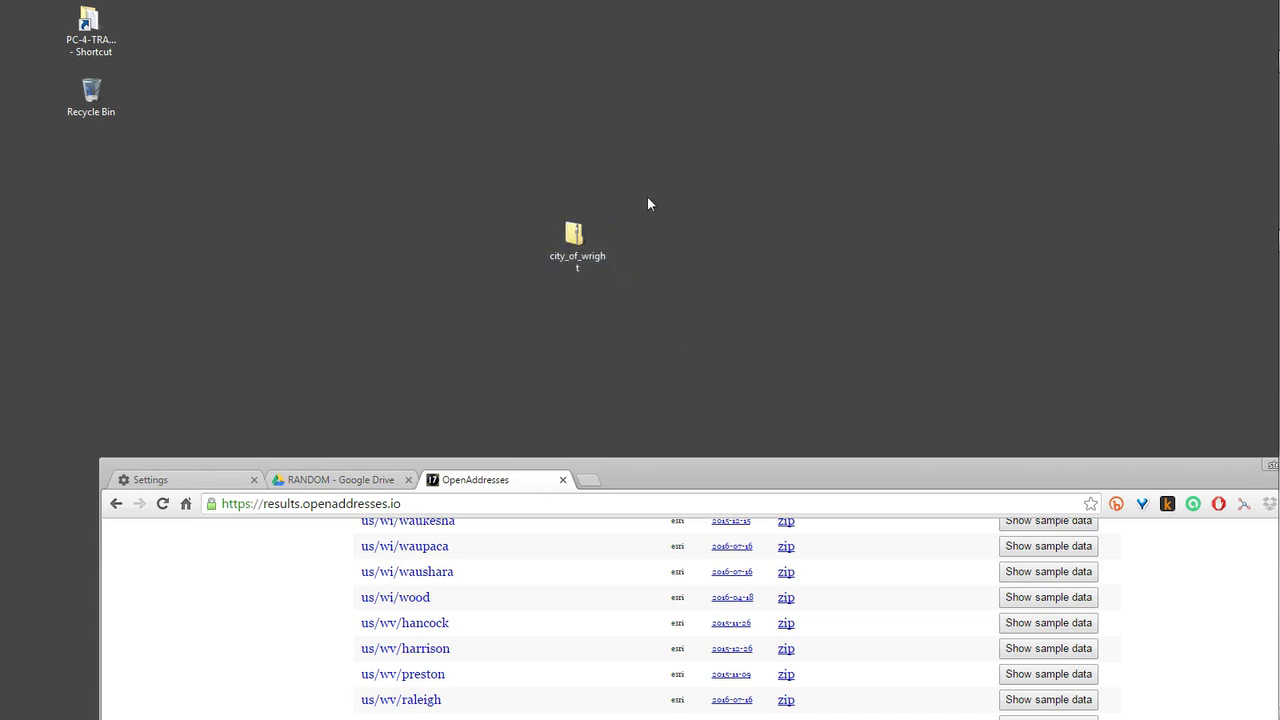
pyautogui.click(576, 238)
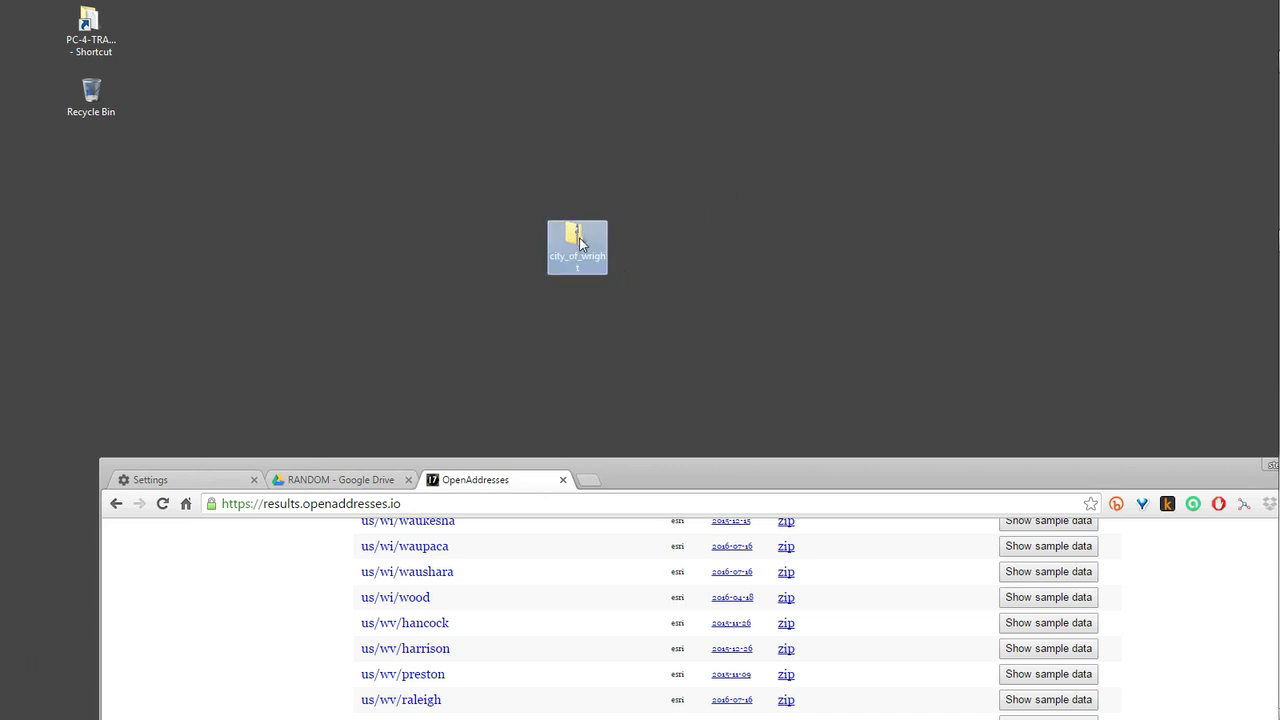
pyautogui.rightClick(577, 242)
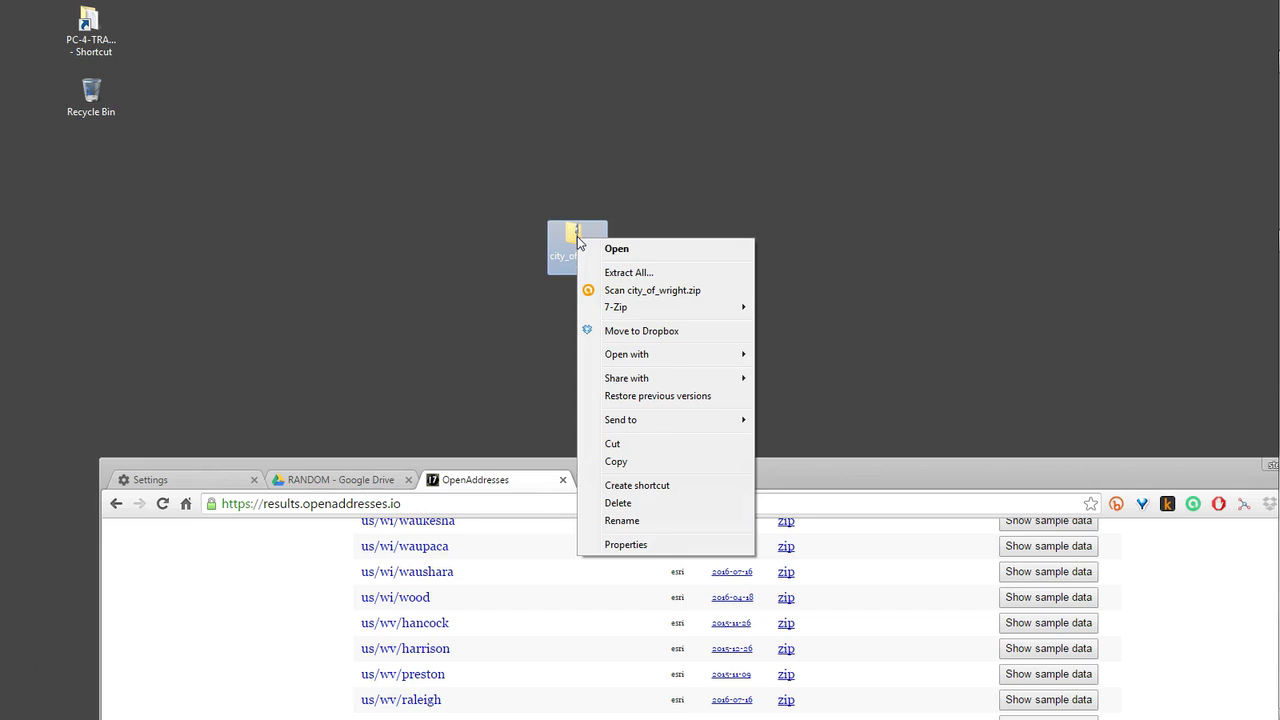
pyautogui.moveTo(646, 355)
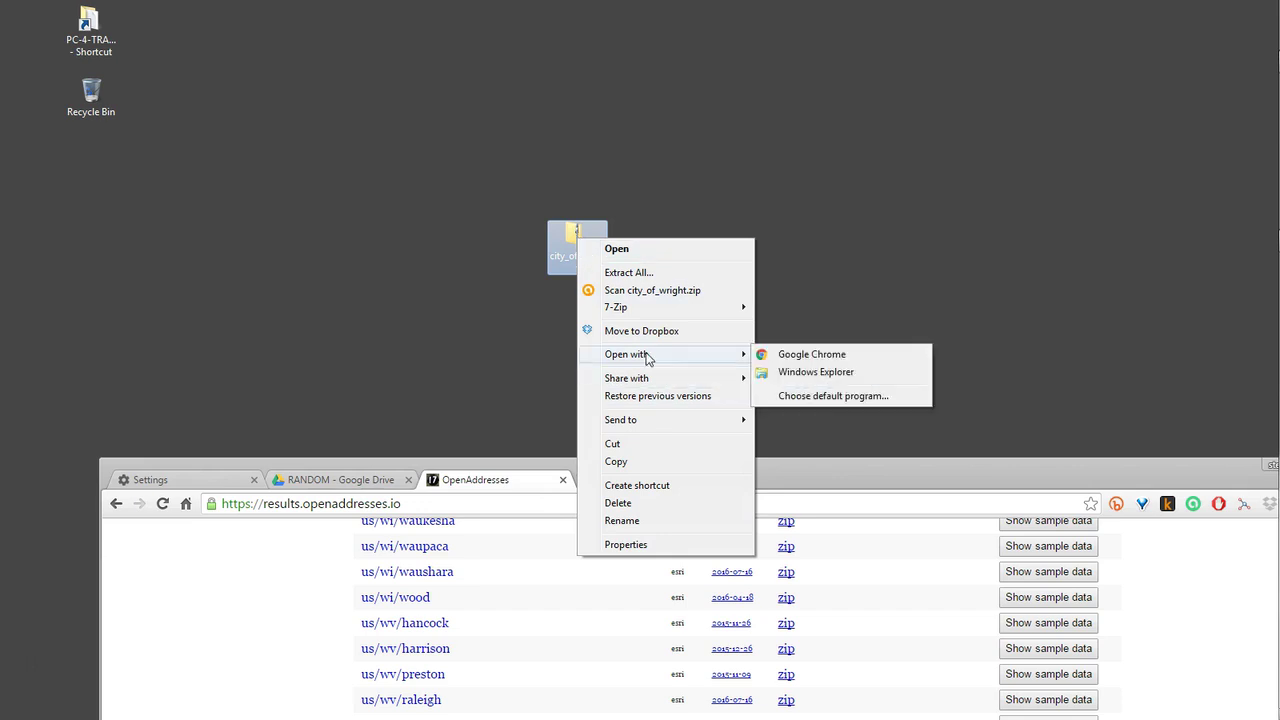
pyautogui.moveTo(650, 428)
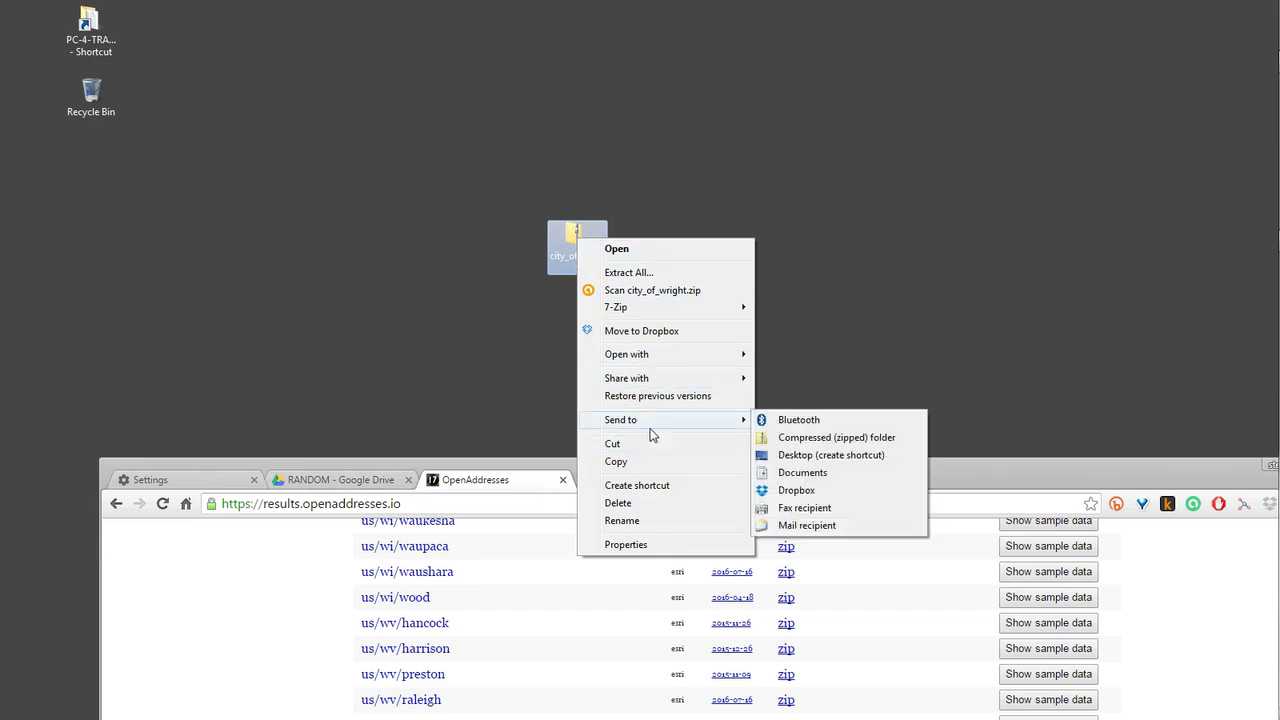
pyautogui.moveTo(638, 315)
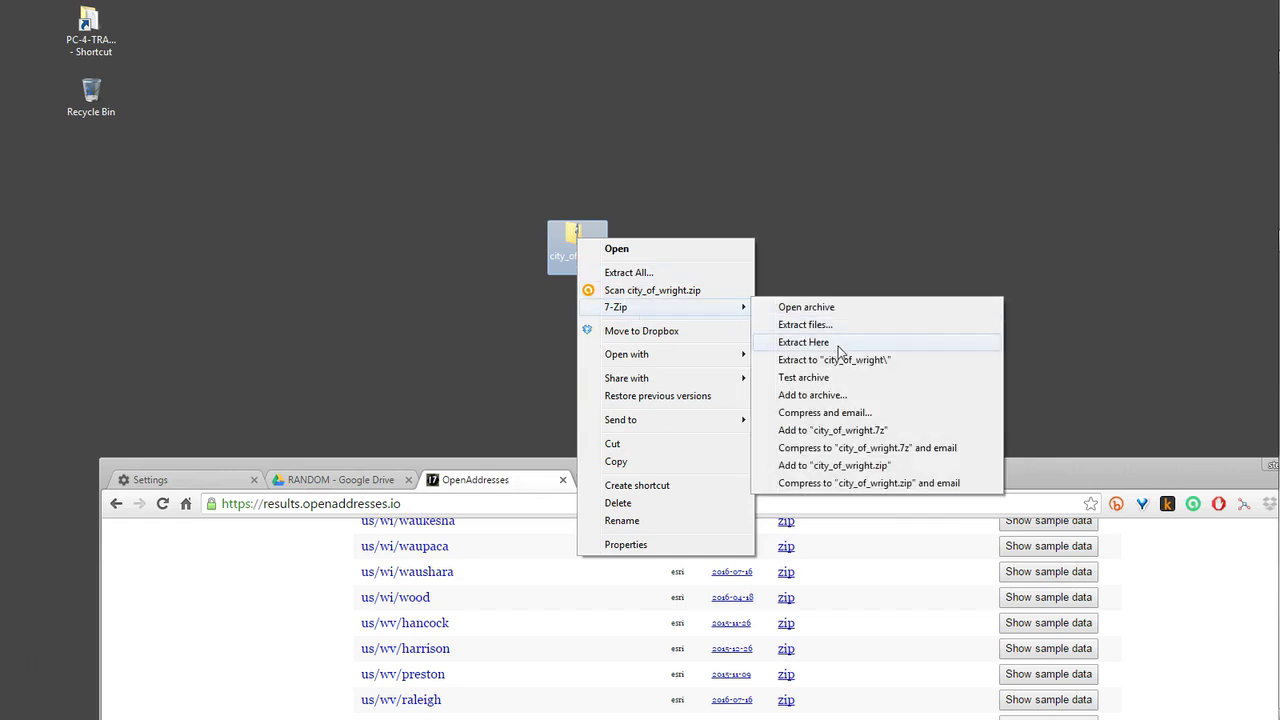
pyautogui.click(630, 274)
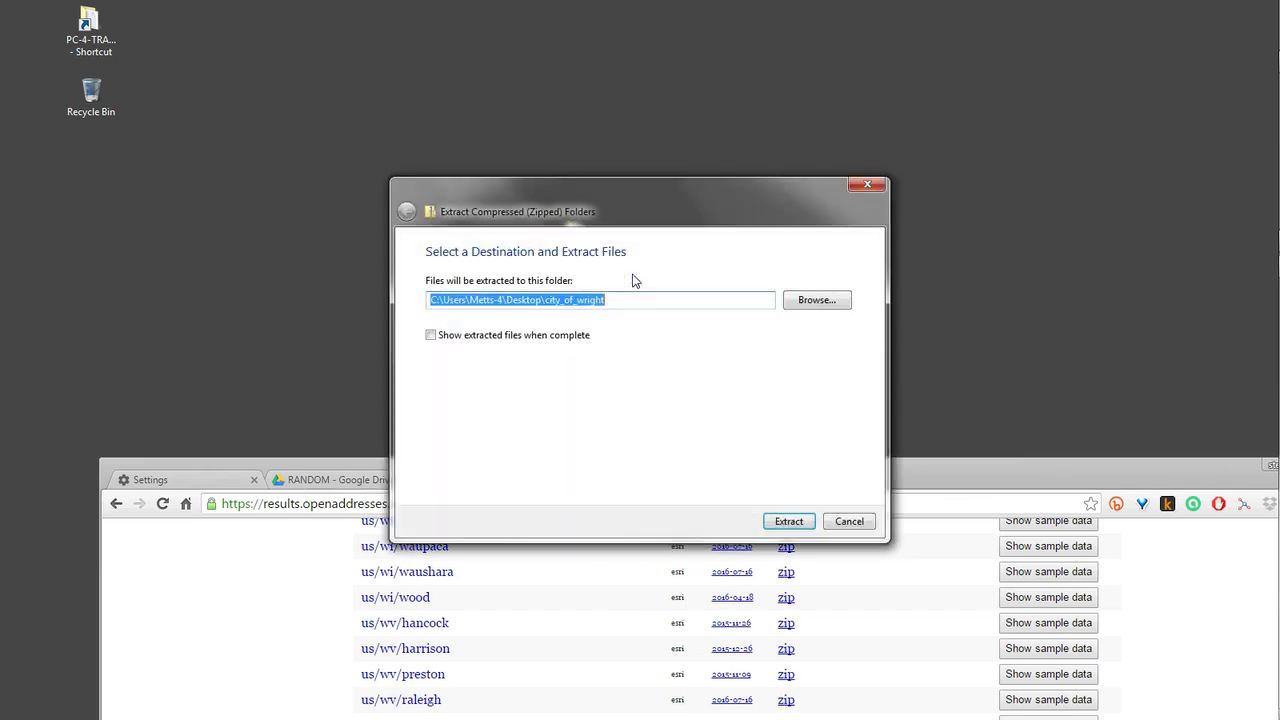
pyautogui.click(788, 522)
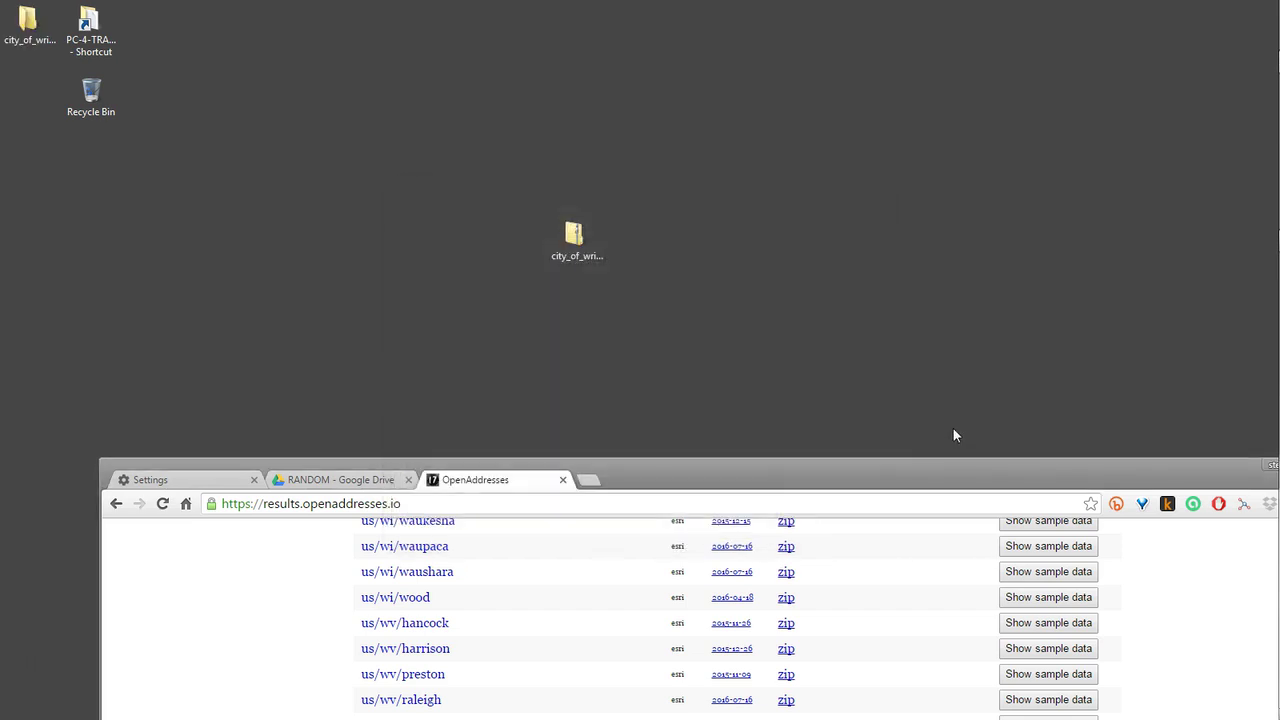
pyautogui.moveTo(32, 26); pyautogui.dragTo(582, 172)
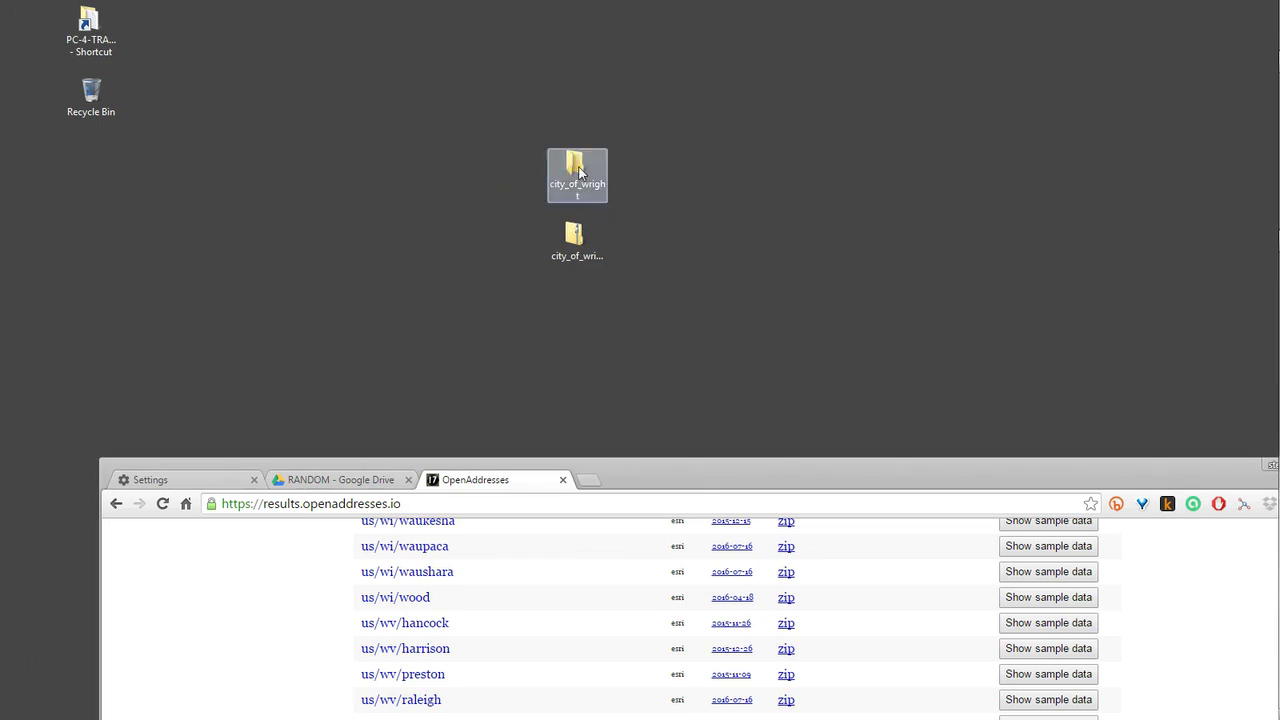
# Inspect the extracted city_of_wright folder, including its README and the files in the us/wy subfolder
pyautogui.doubleClick(581, 167)
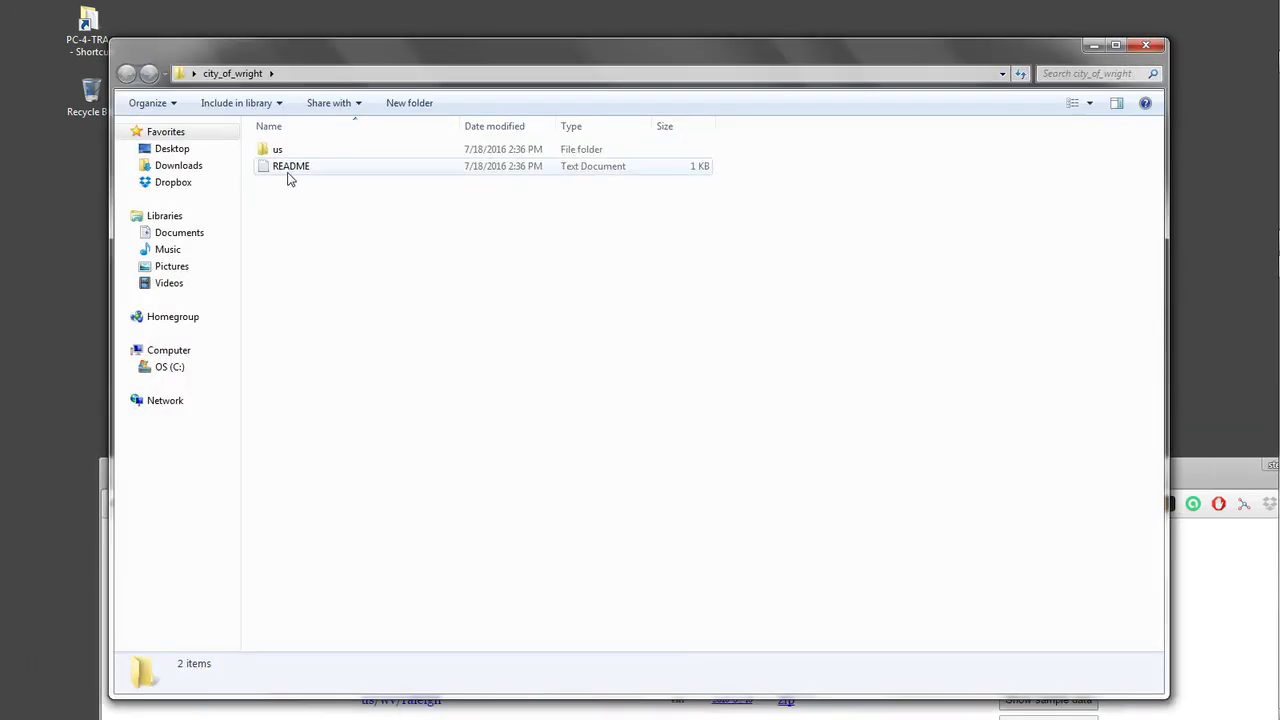
pyautogui.doubleClick(290, 168)
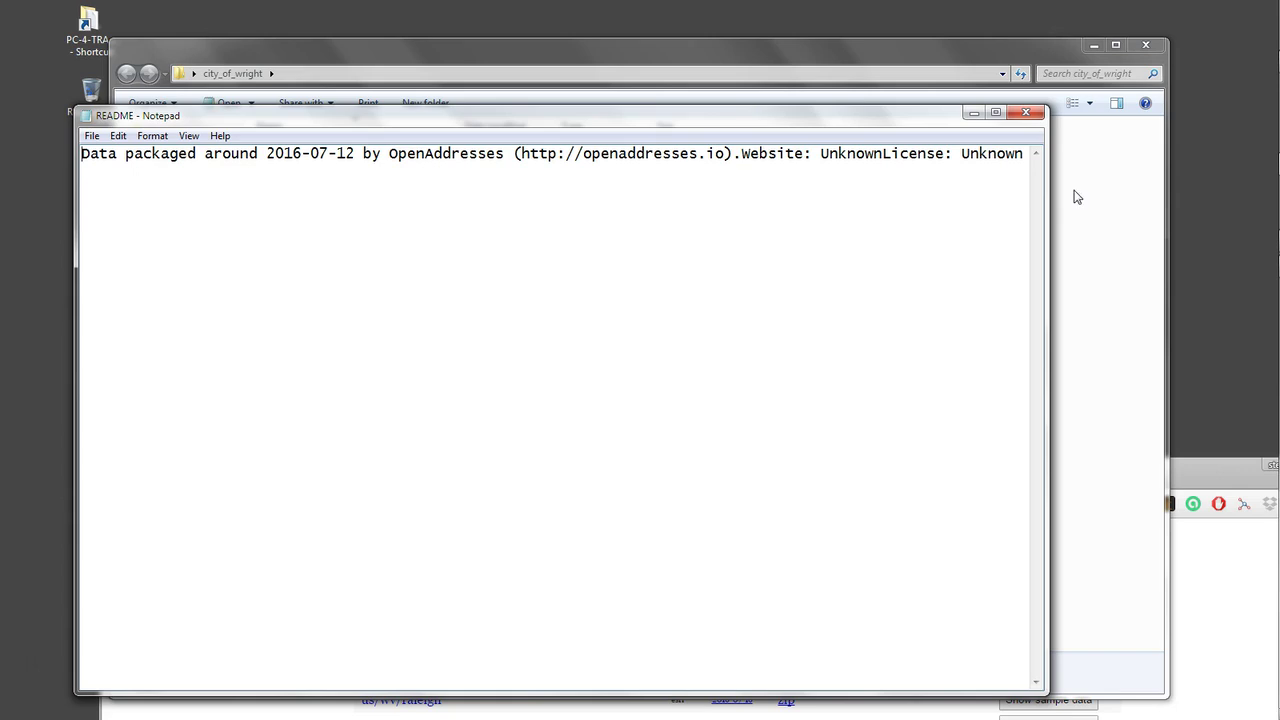
pyautogui.click(1026, 113)
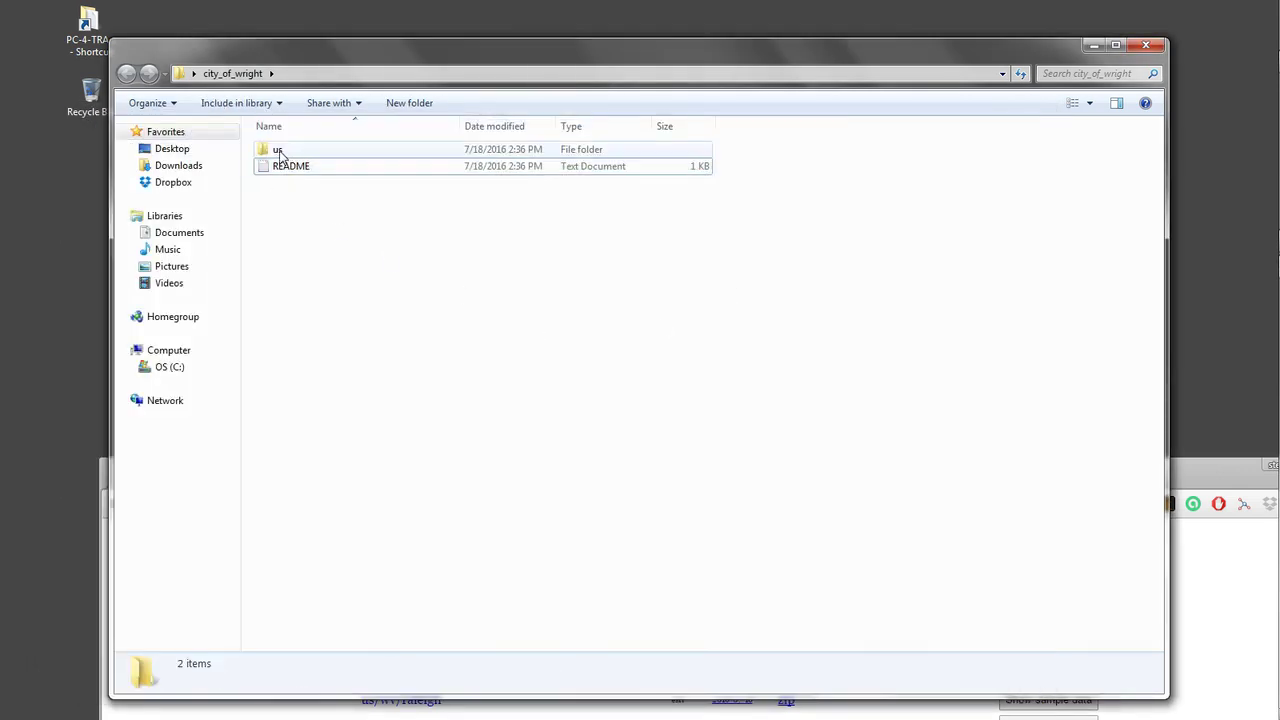
pyautogui.doubleClick(280, 152)
pyautogui.doubleClick(280, 152)
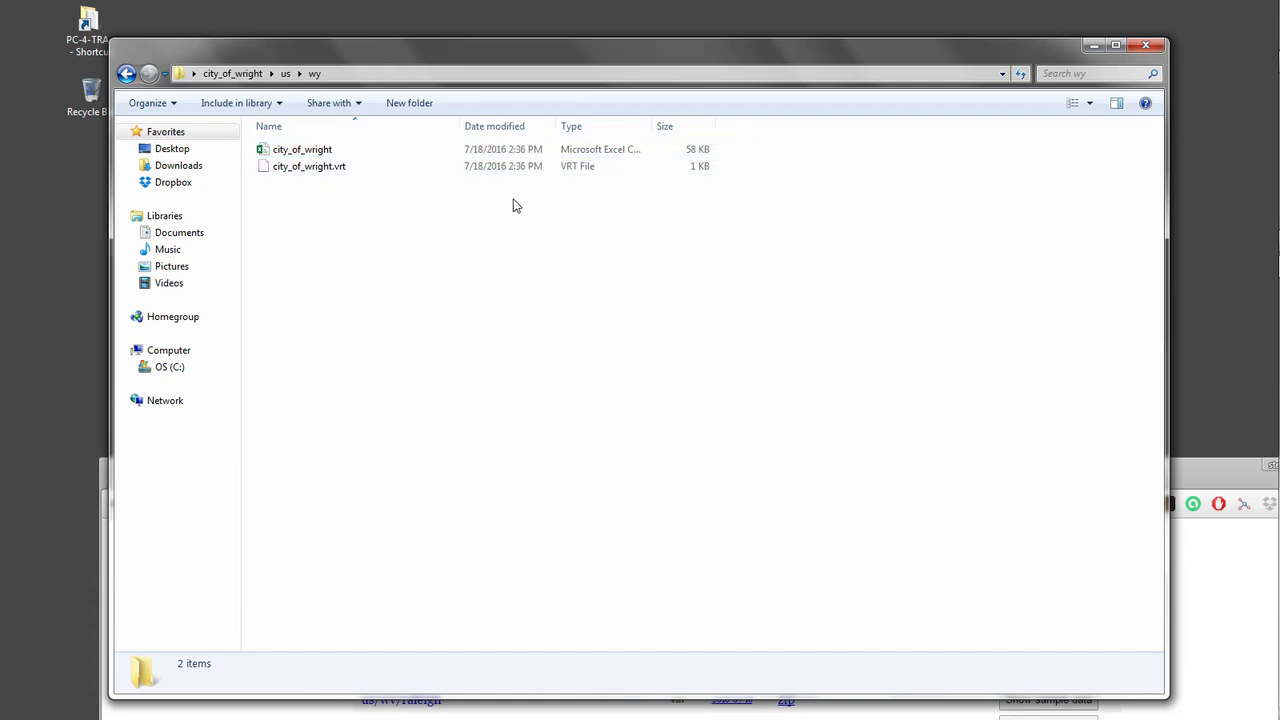
pyautogui.click(1148, 45)
# Move the city_of_wright zip archive to the Recycle Bin and permanently delete it
pyautogui.click(575, 167)
pyautogui.moveTo(575, 237); pyautogui.dragTo(89, 102)
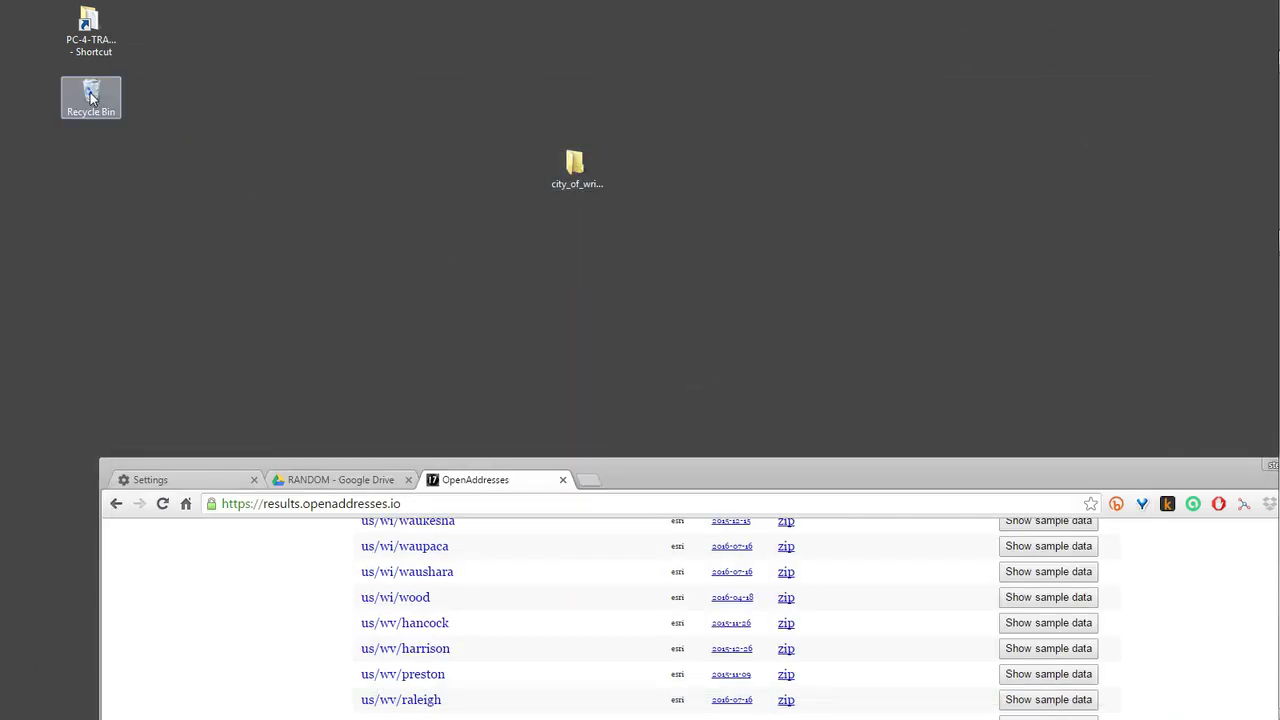
pyautogui.rightClick(89, 93)
pyautogui.click(130, 120)
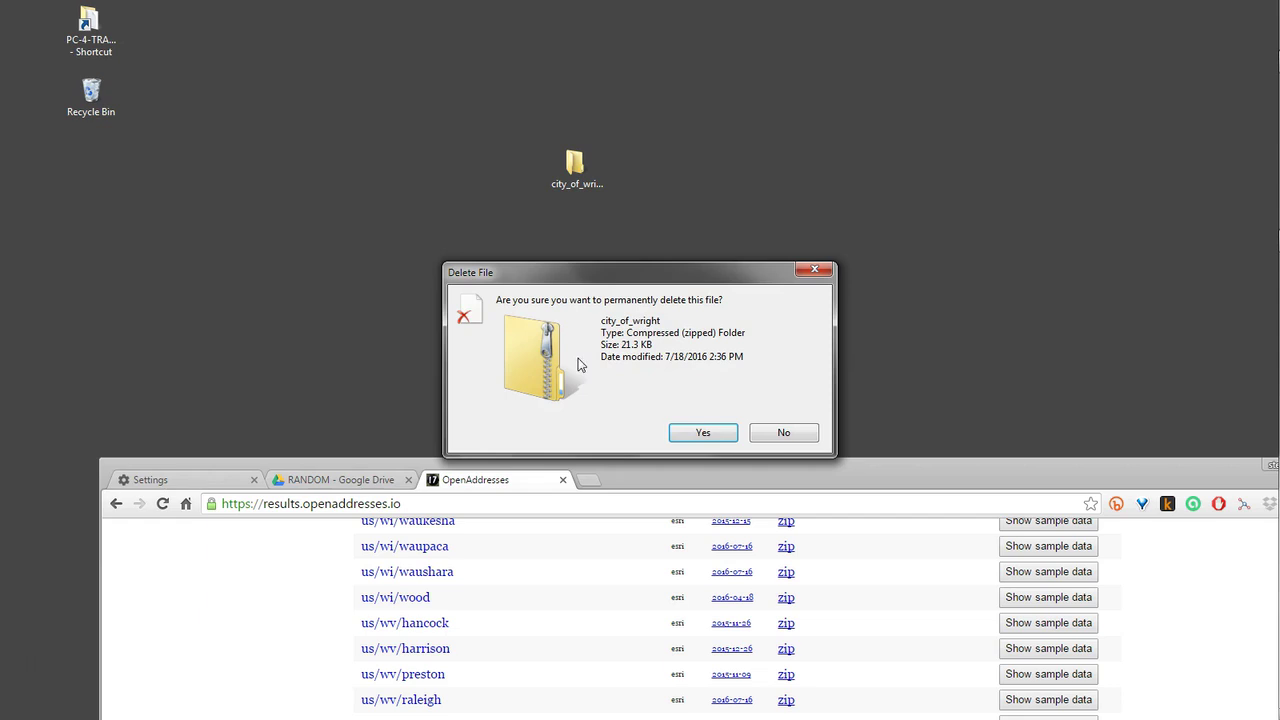
pyautogui.click(690, 432)
# Bring the browser back into view, switch to the RANDOM folder in Google Drive, and open the dialog for connecting more apps
pyautogui.moveTo(670, 492); pyautogui.dragTo(576, 31)
pyautogui.click(310, 37)
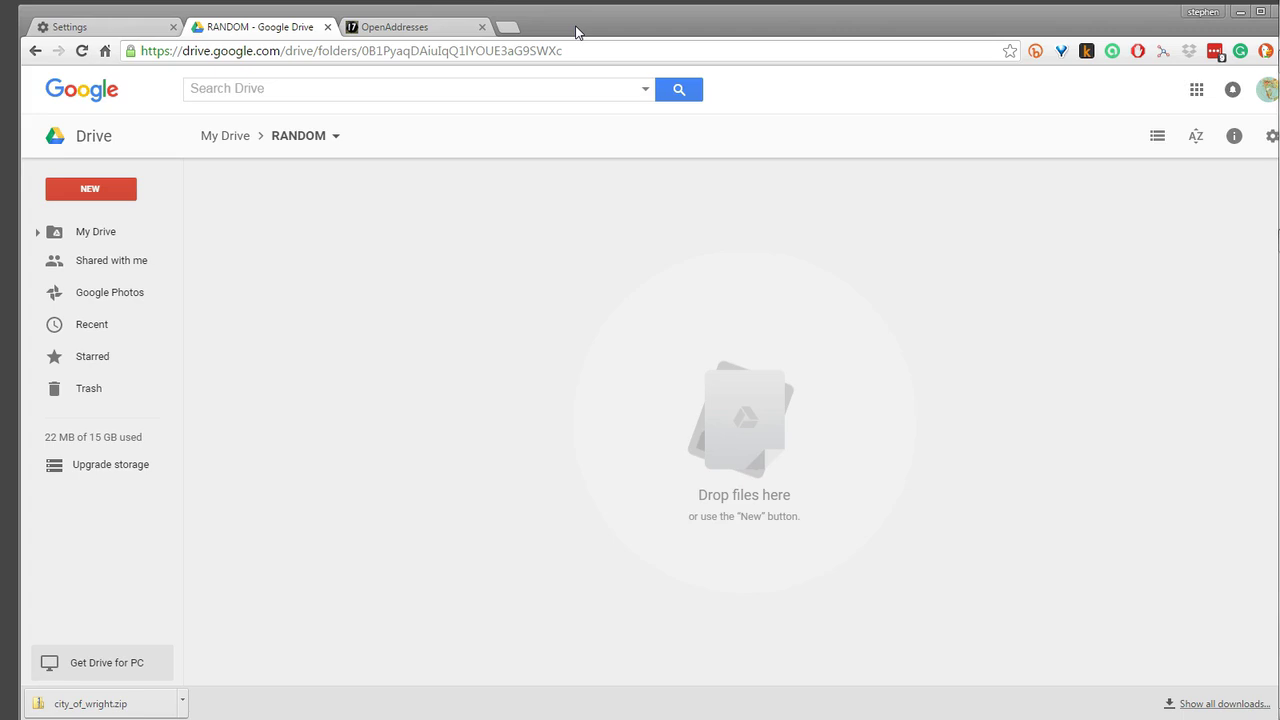
pyautogui.click(481, 497)
pyautogui.click(417, 315)
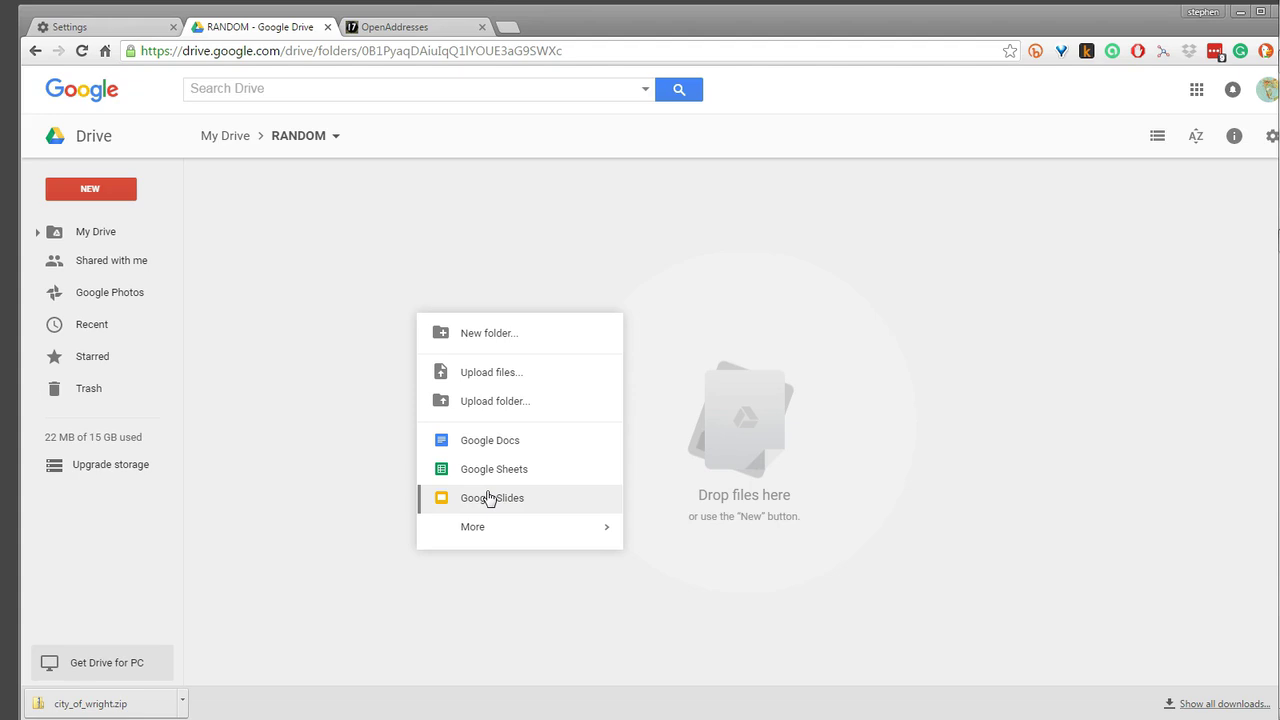
pyautogui.moveTo(484, 529)
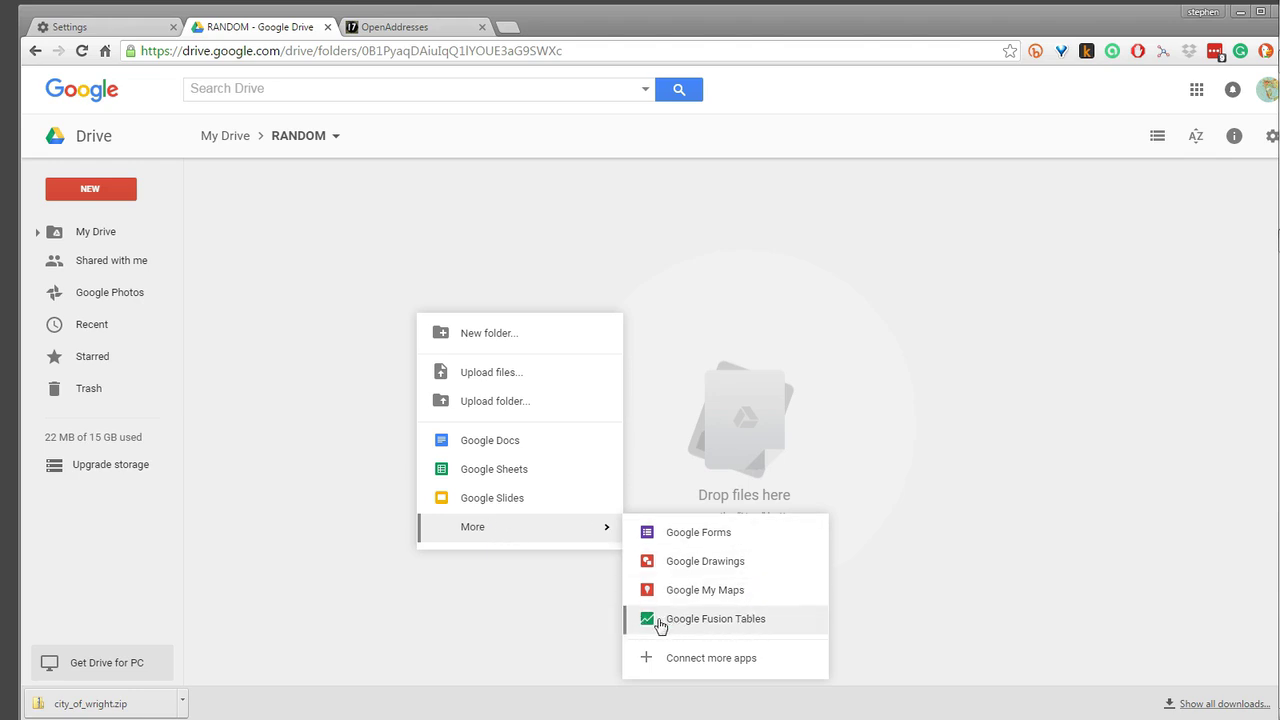
pyautogui.click(719, 659)
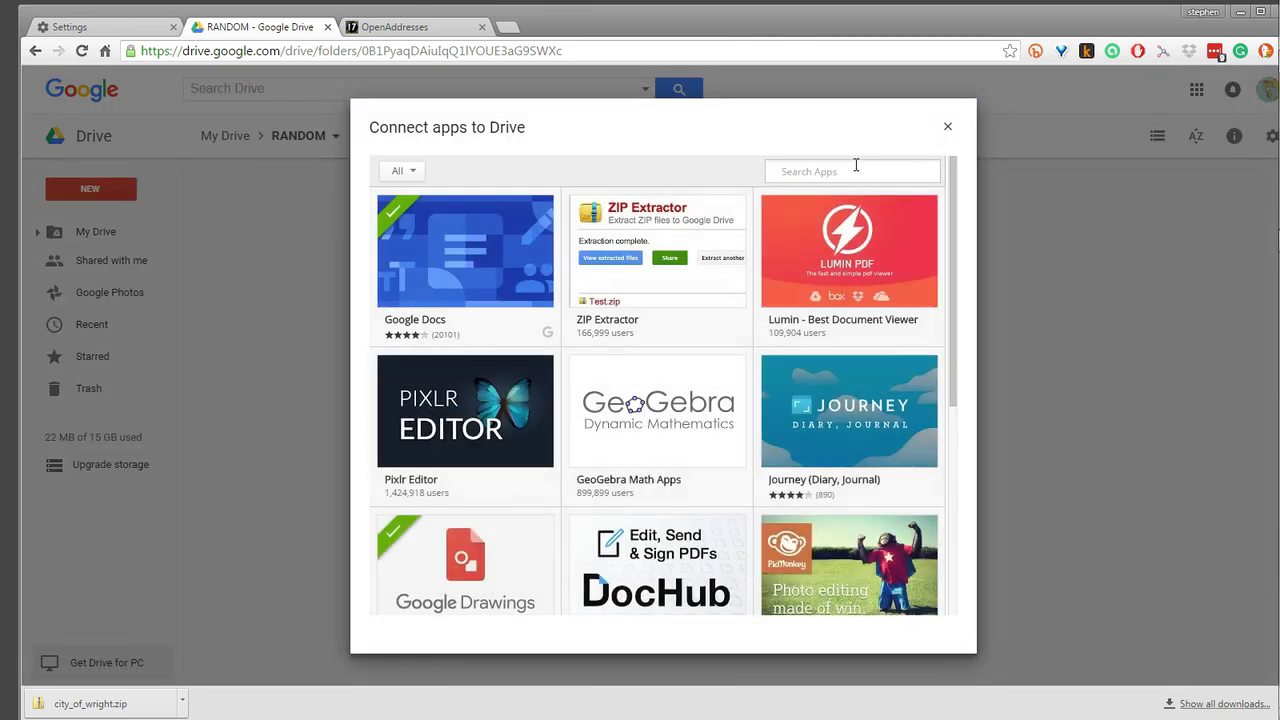
# Search the connectable Drive apps for "fusion tables" and close the app dialog
pyautogui.click(849, 173)
pyautogui.write('fuson')
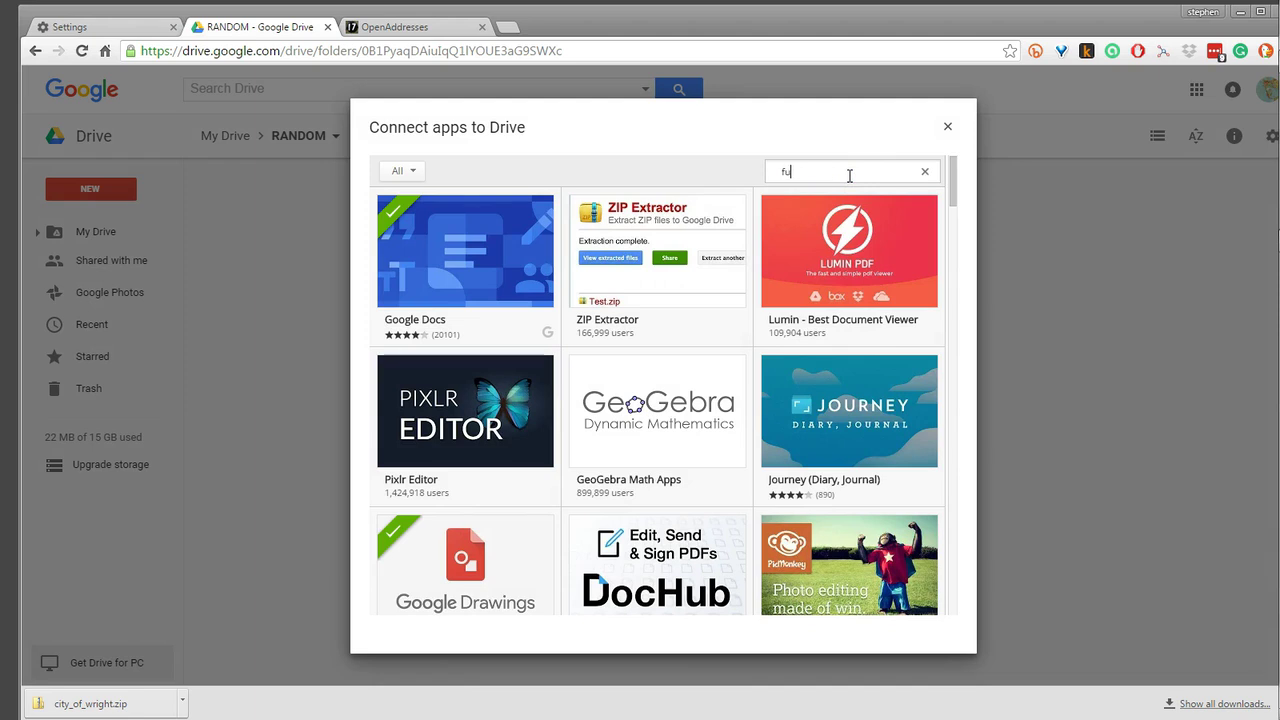
pyautogui.press('BackSpace')
pyautogui.press('BackSpace')
pyautogui.press('BackSpace')
pyautogui.write('sion talbles')
pyautogui.press('Return')
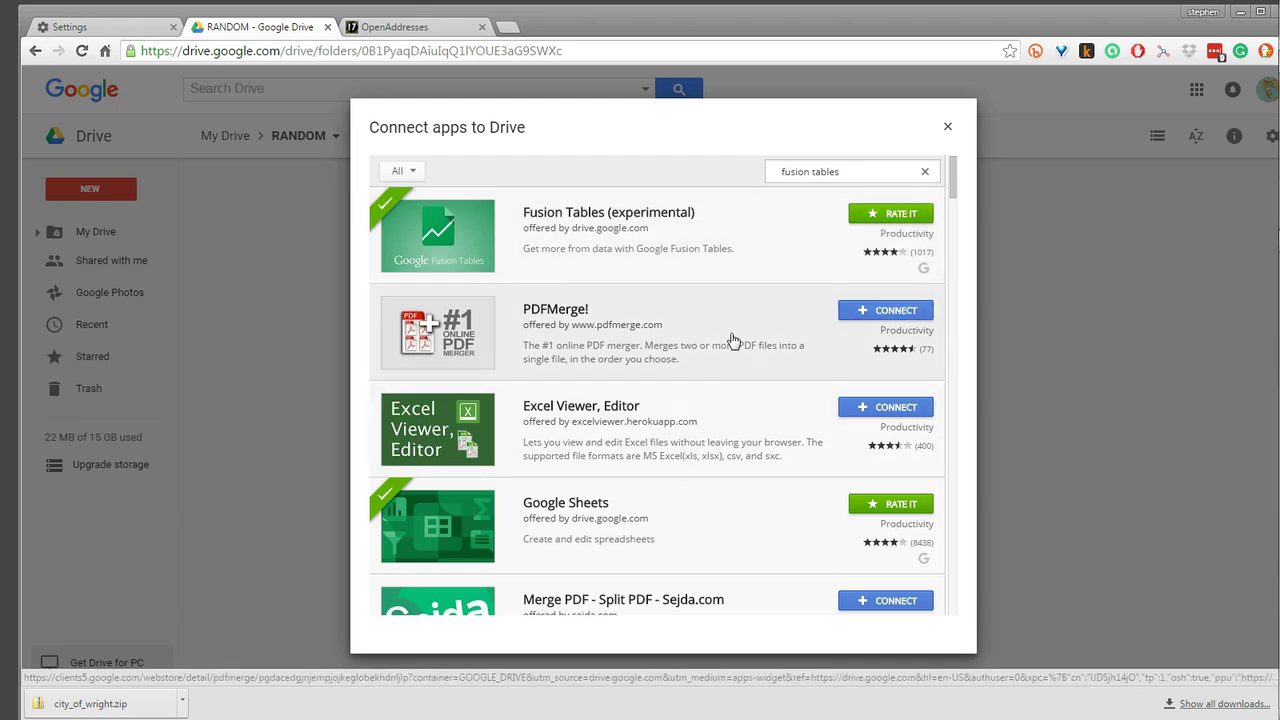
pyautogui.click(946, 128)
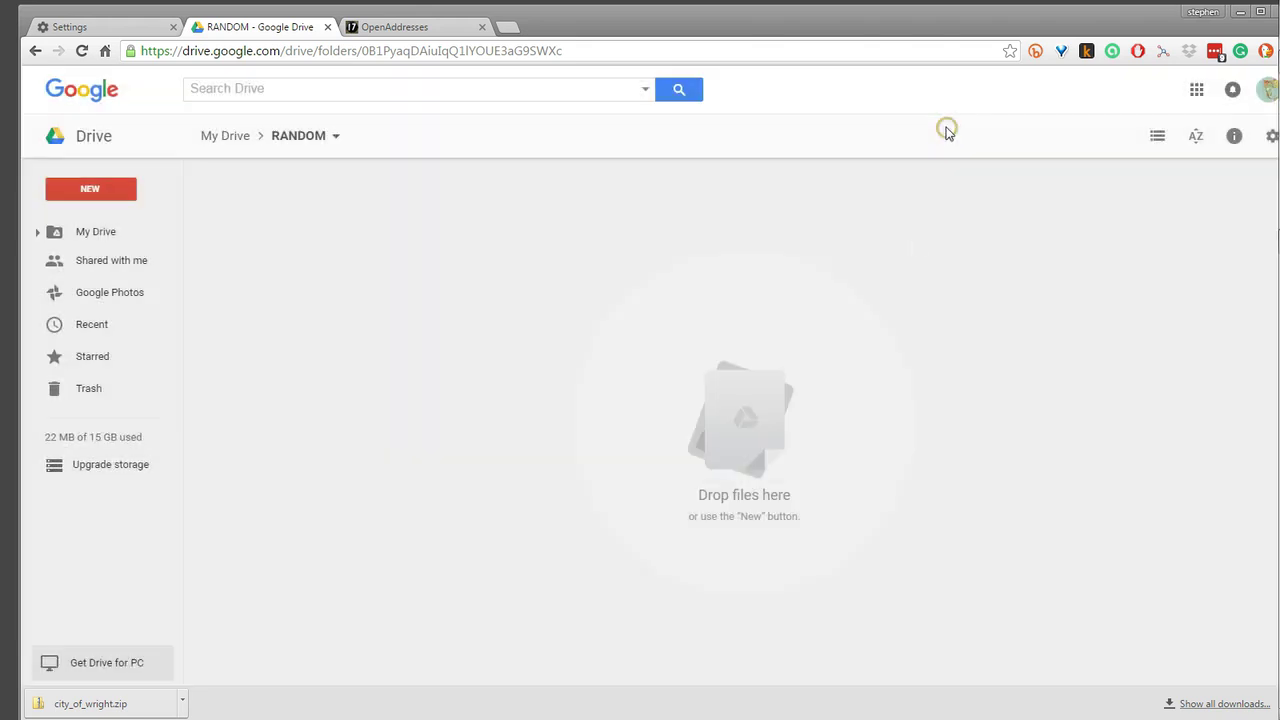
# Upload the city_of_wright CSV file from the desktop folder city_of_wright/us/wy to the RANDOM folder in Google Drive
pyautogui.rightClick(452, 348)
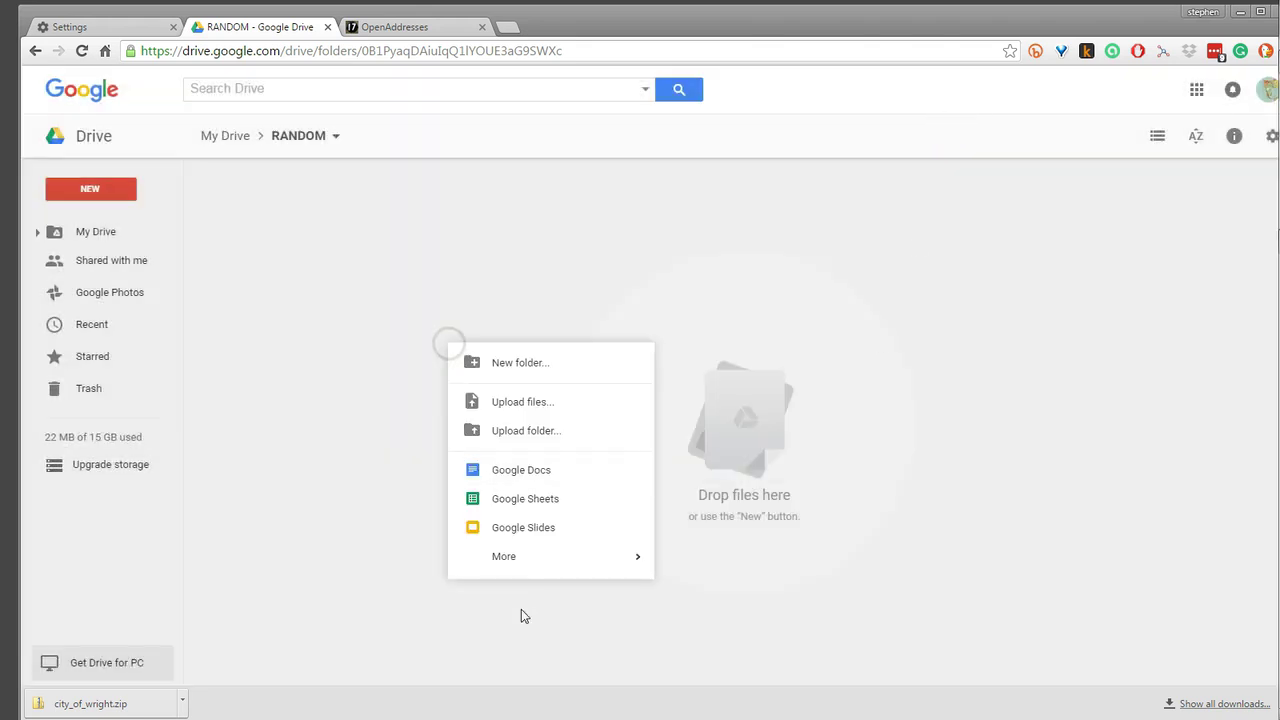
pyautogui.moveTo(525, 562)
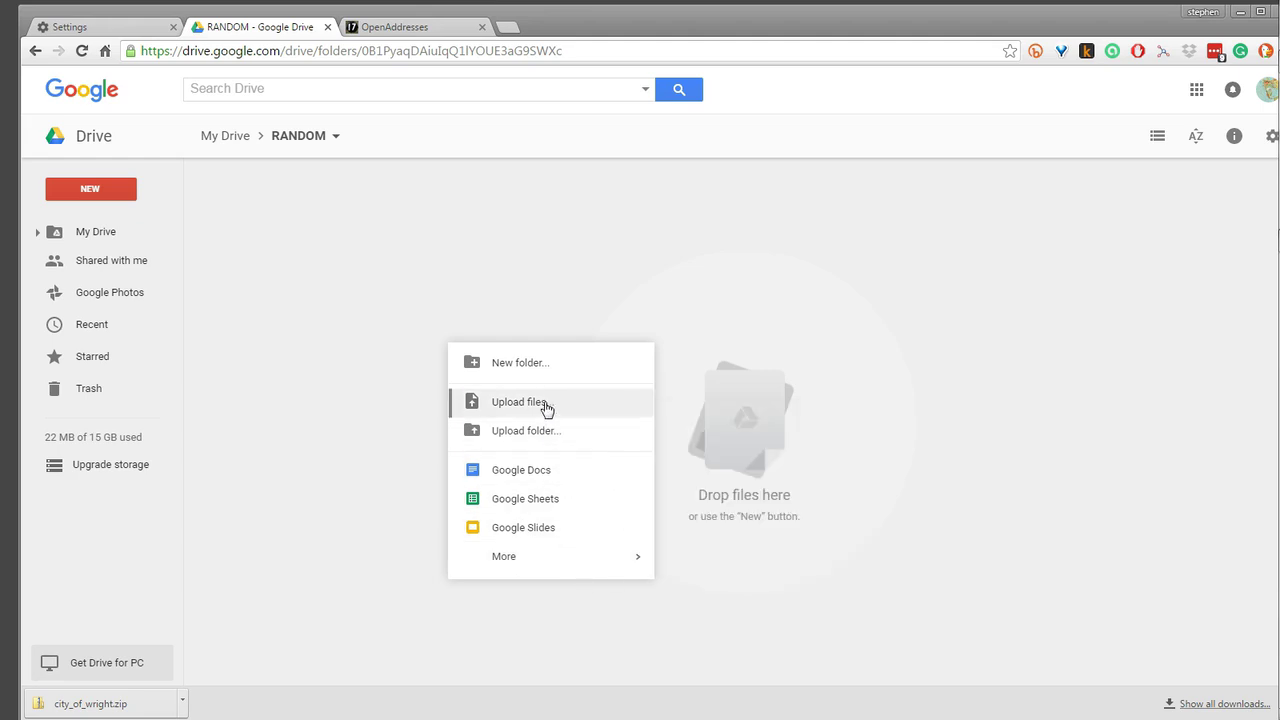
pyautogui.click(522, 403)
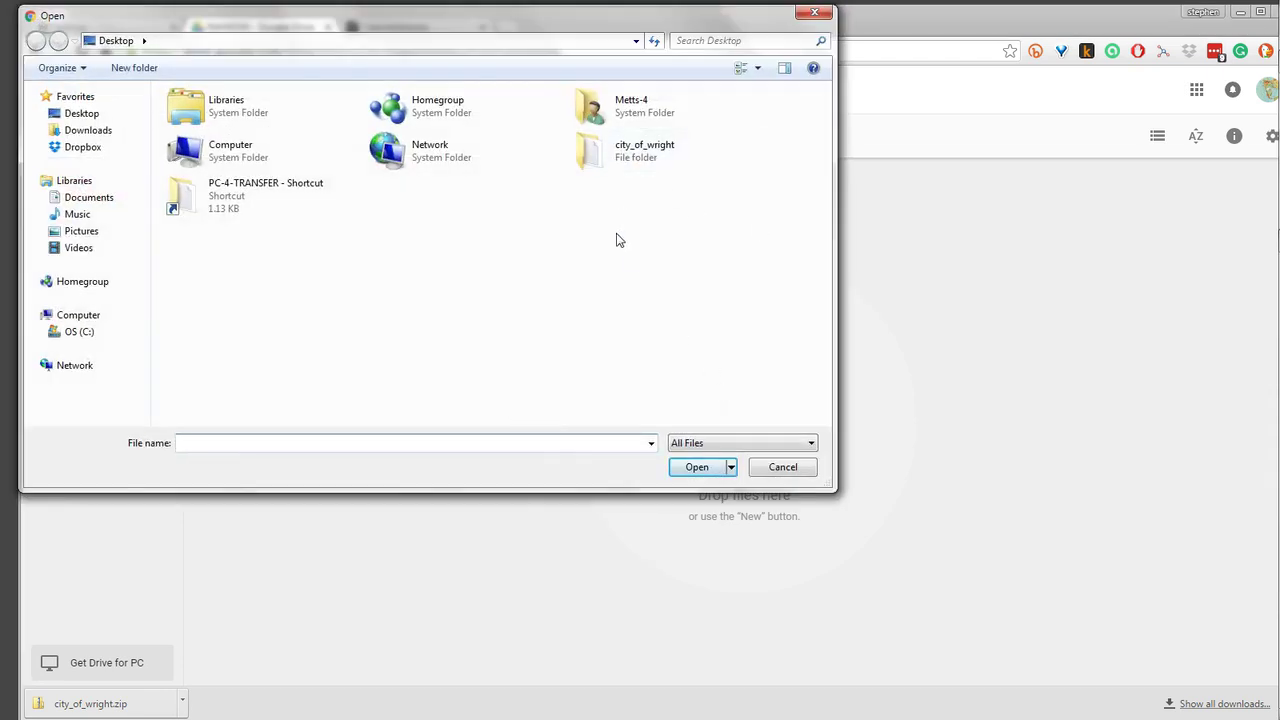
pyautogui.doubleClick(615, 162)
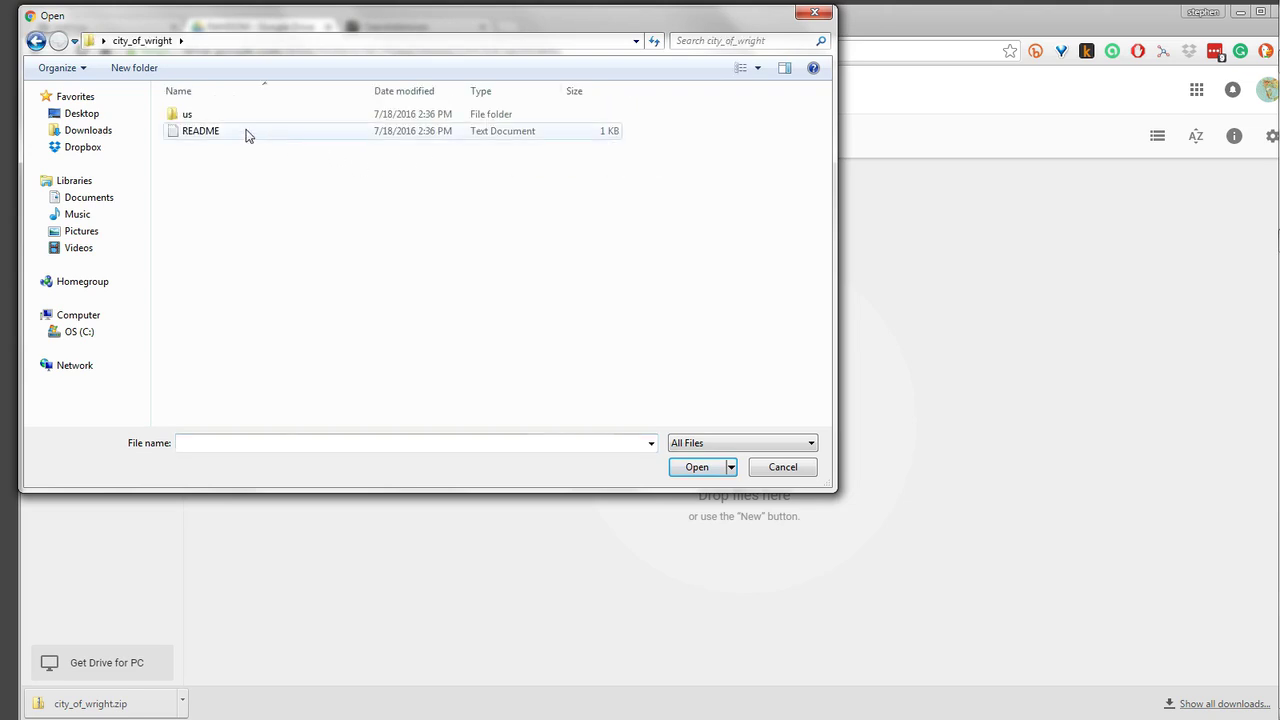
pyautogui.doubleClick(189, 119)
pyautogui.doubleClick(185, 117)
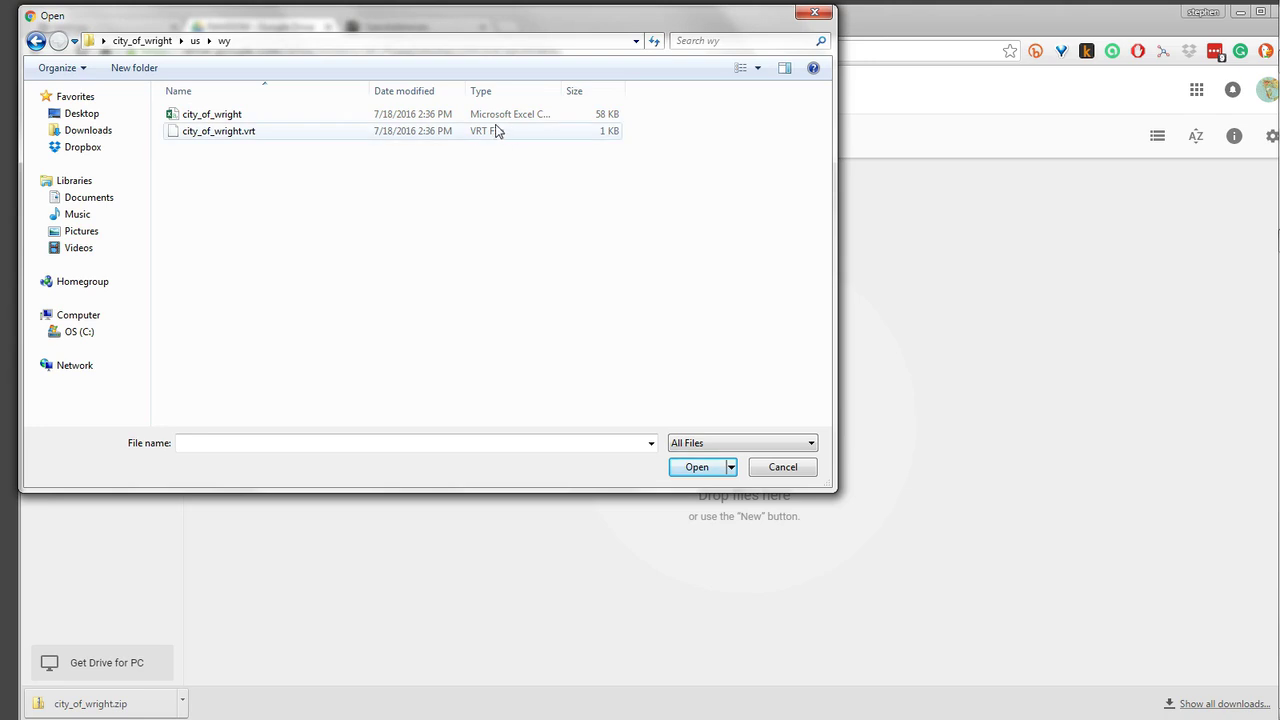
pyautogui.click(224, 116)
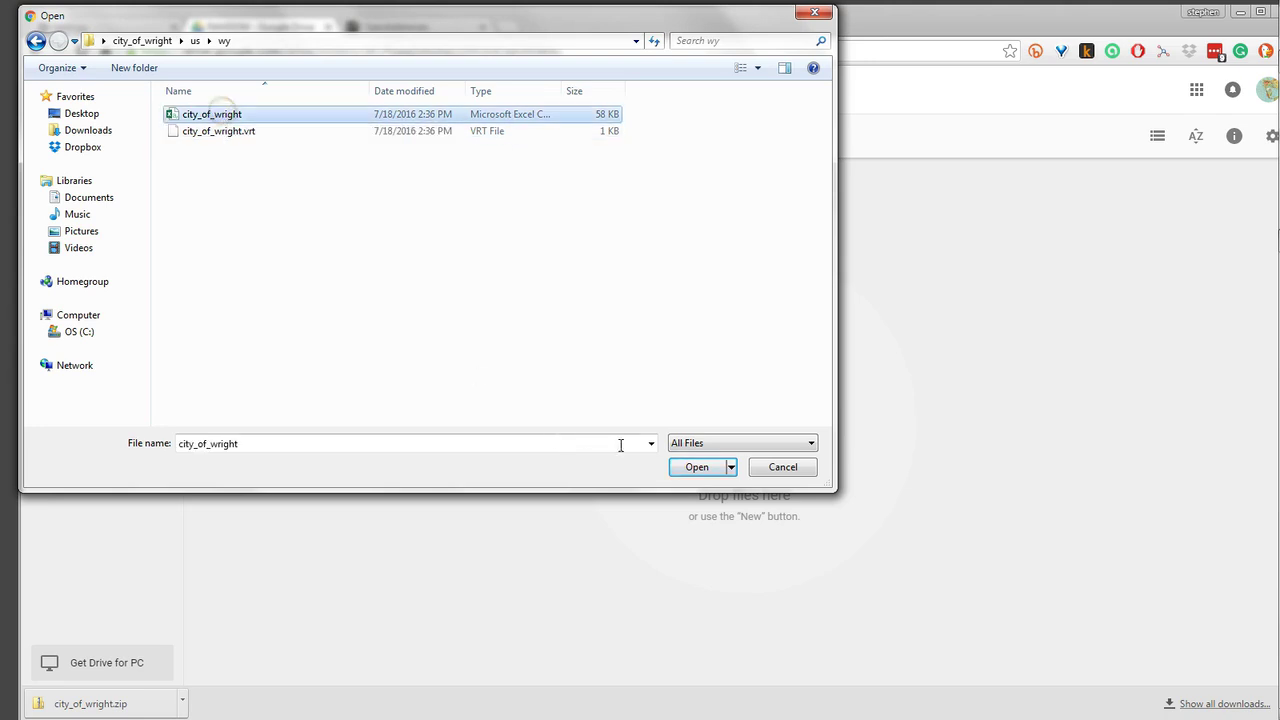
pyautogui.click(697, 467)
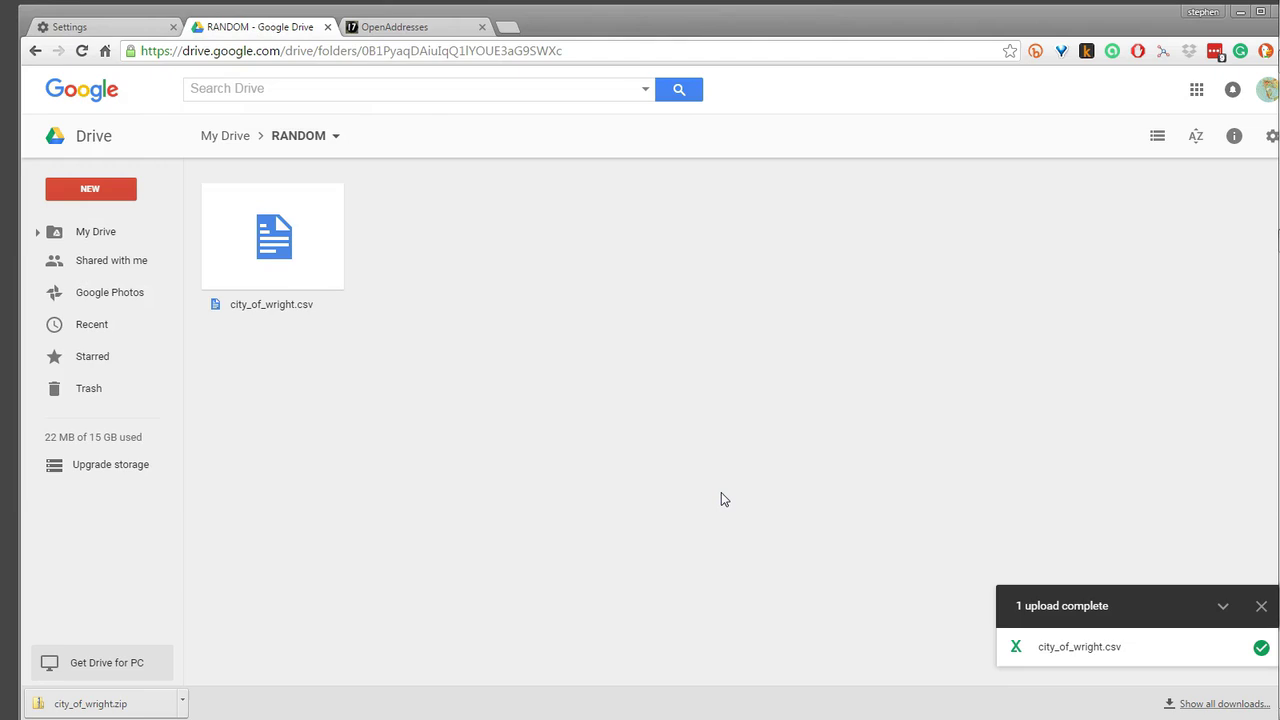
# Open the uploaded city_of_wright.csv with Google Sheets
pyautogui.click(283, 254)
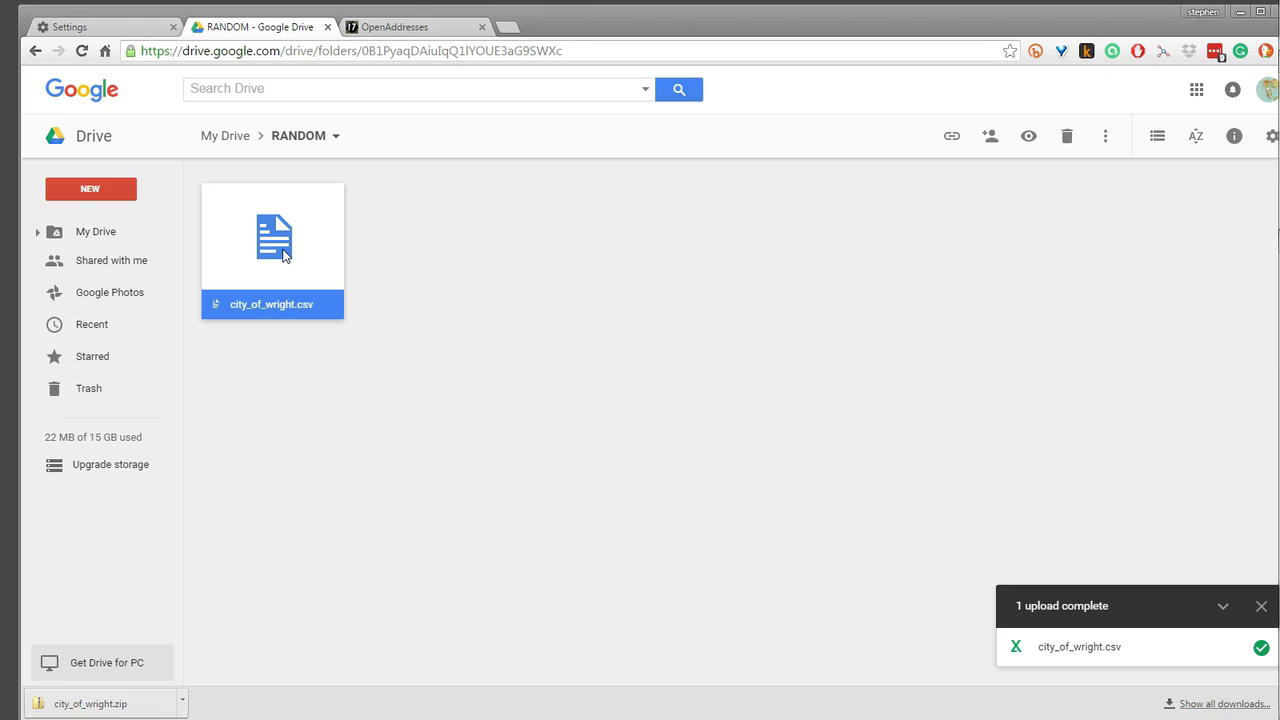
pyautogui.click(414, 306)
pyautogui.click(275, 255)
pyautogui.rightClick(277, 248)
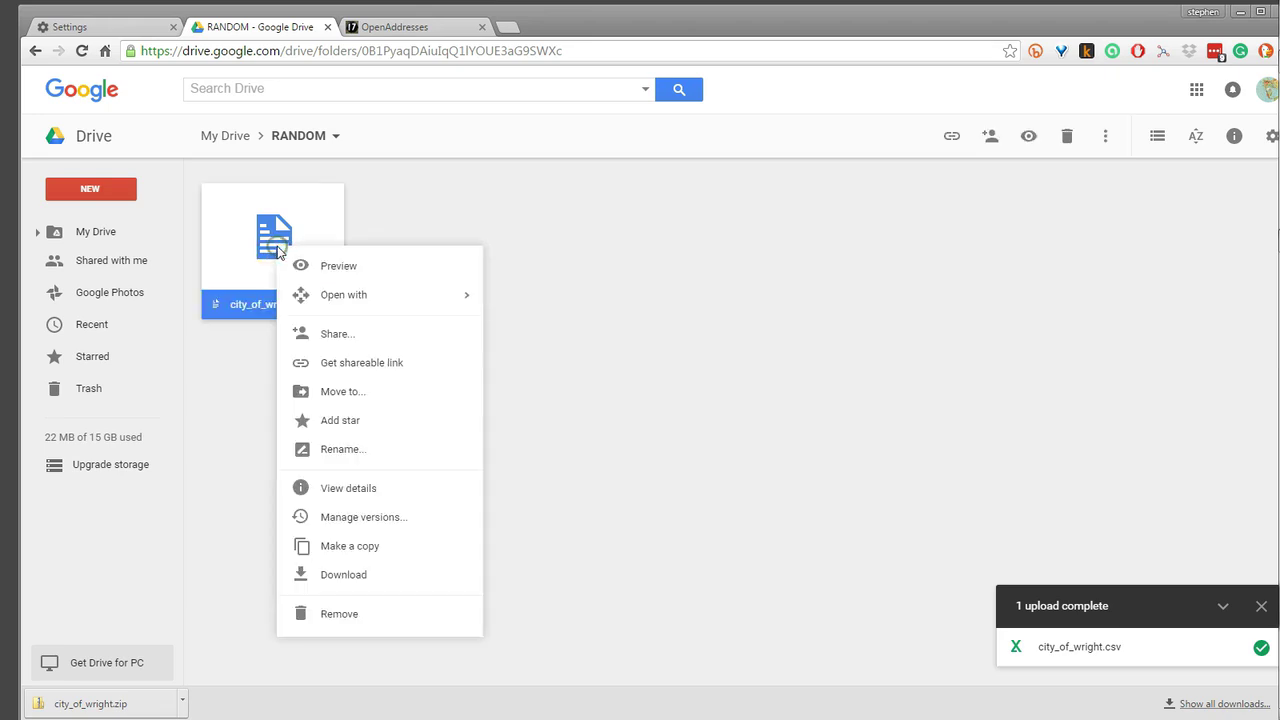
pyautogui.moveTo(337, 298)
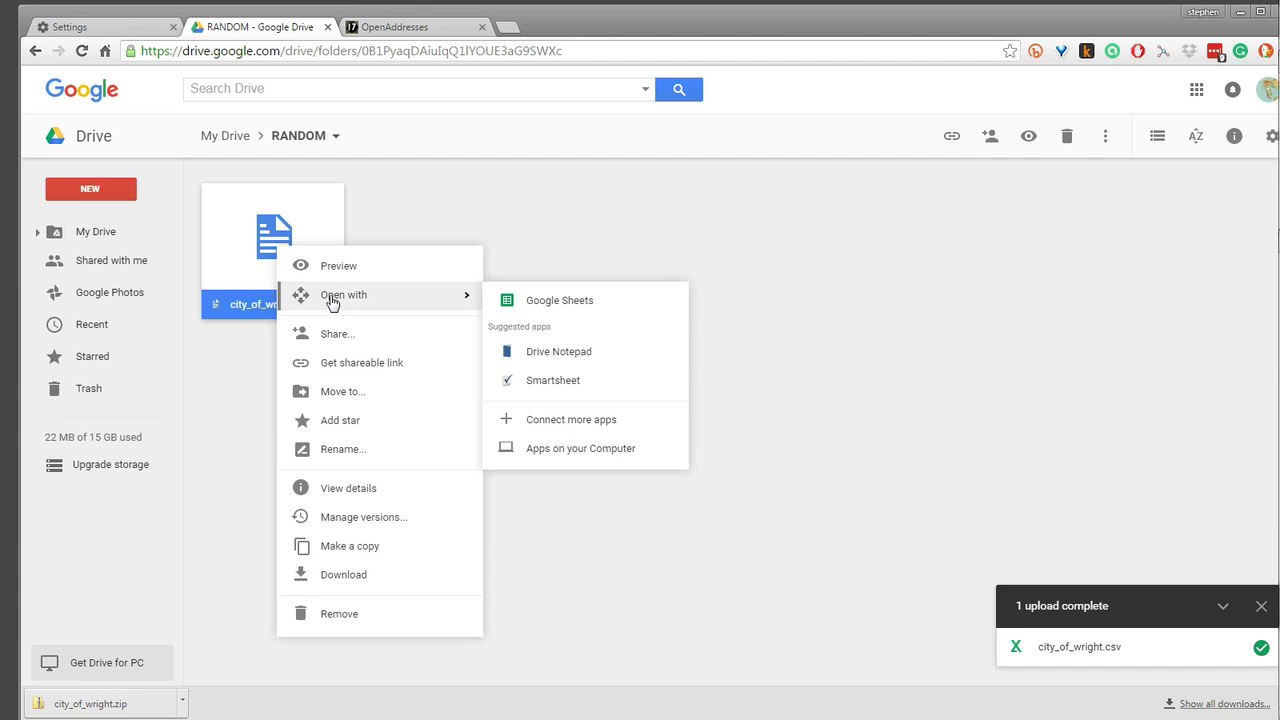
pyautogui.click(551, 308)
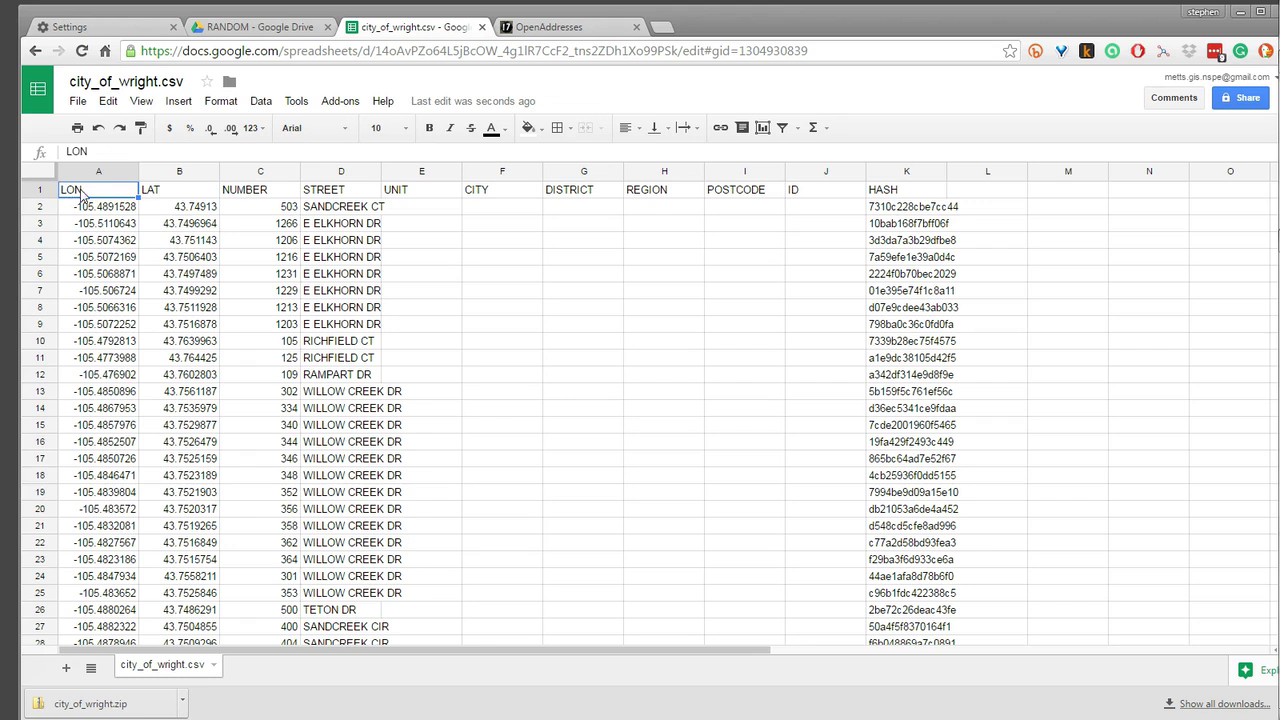
# Rename the LAT header in cell B1 to "latitude" and the LON header in cell A1 to "longitude"
pyautogui.click(160, 192)
pyautogui.doubleClick(160, 192)
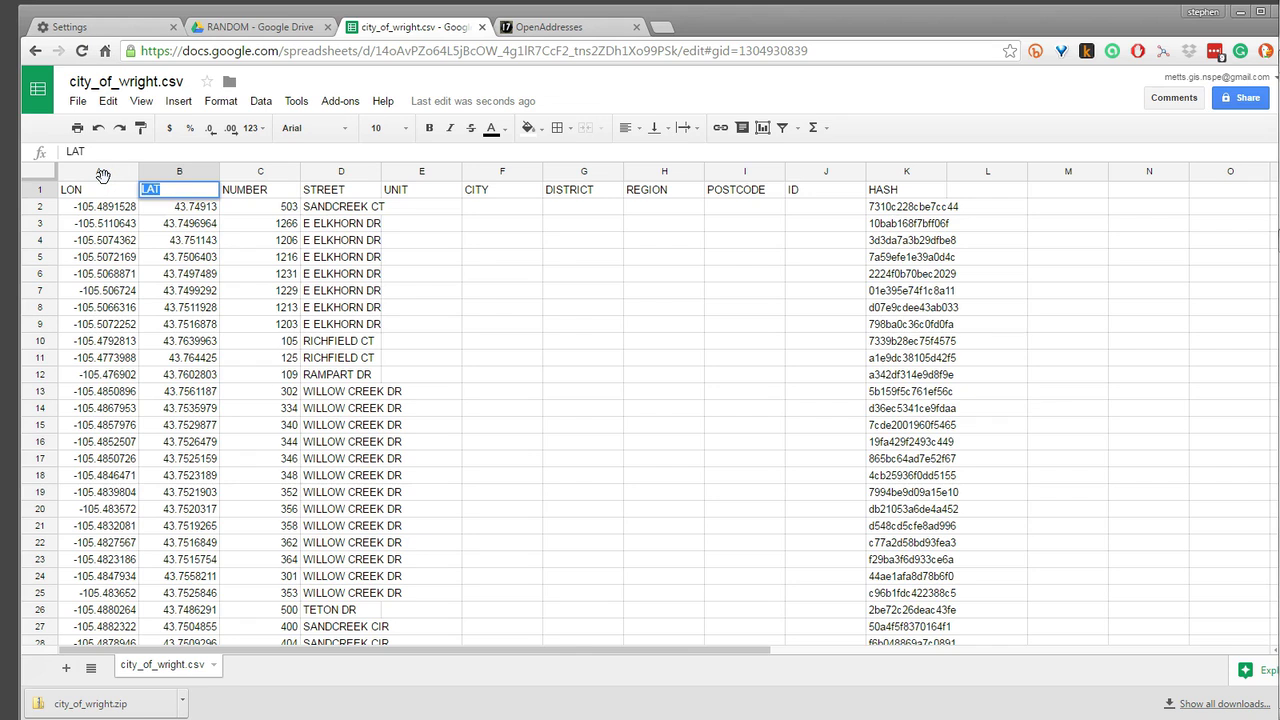
pyautogui.write('latitude')
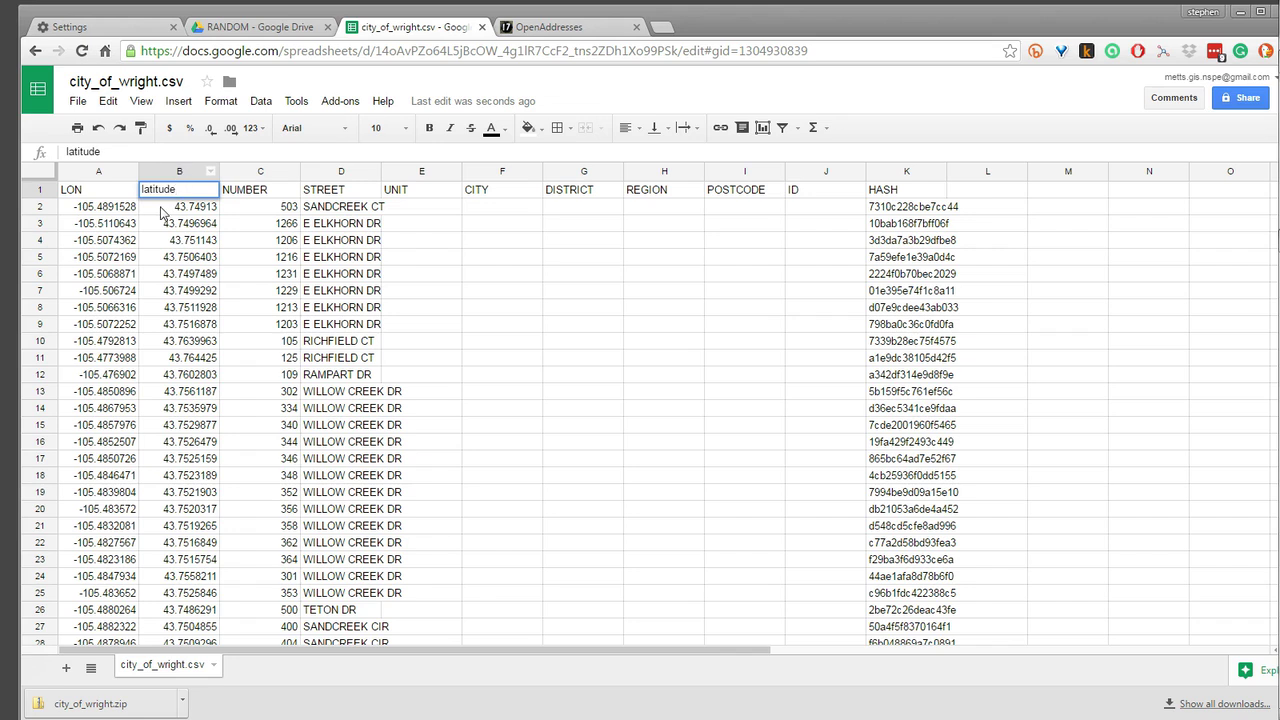
pyautogui.click(105, 192)
pyautogui.doubleClick(94, 189)
pyautogui.moveTo(89, 189); pyautogui.dragTo(55, 188)
pyautogui.write('longitude')
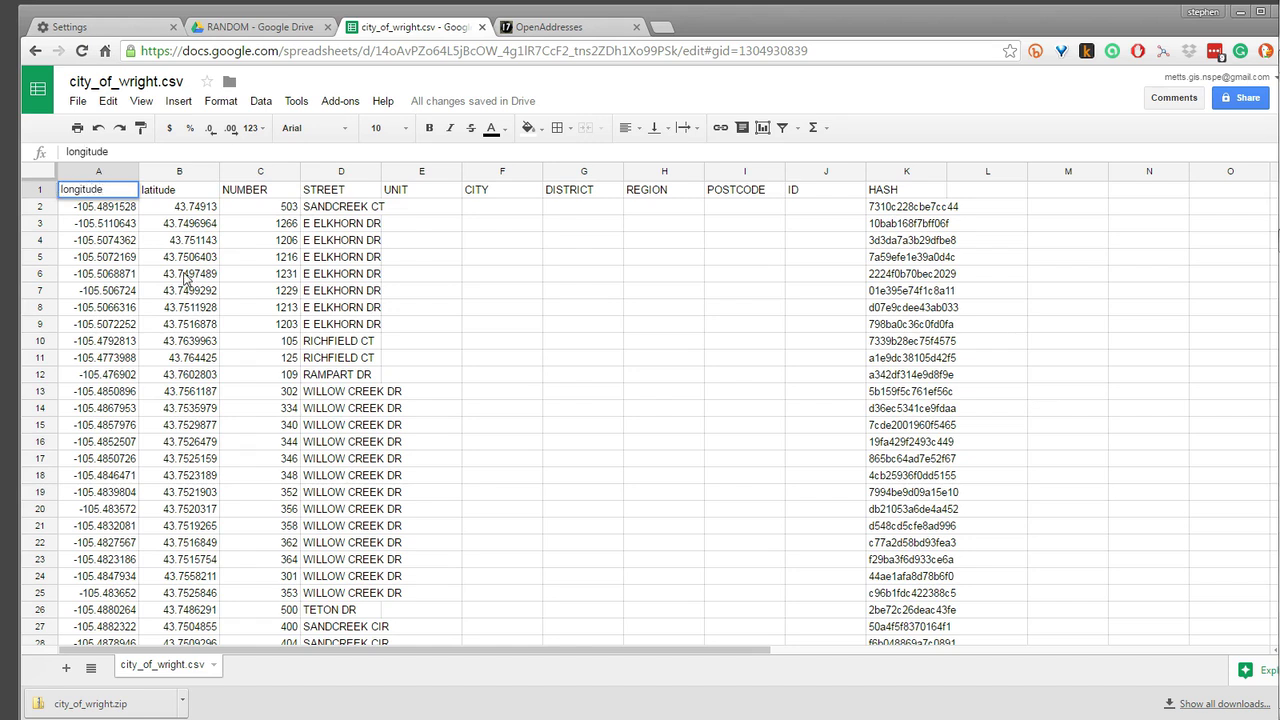
pyautogui.click(480, 294)
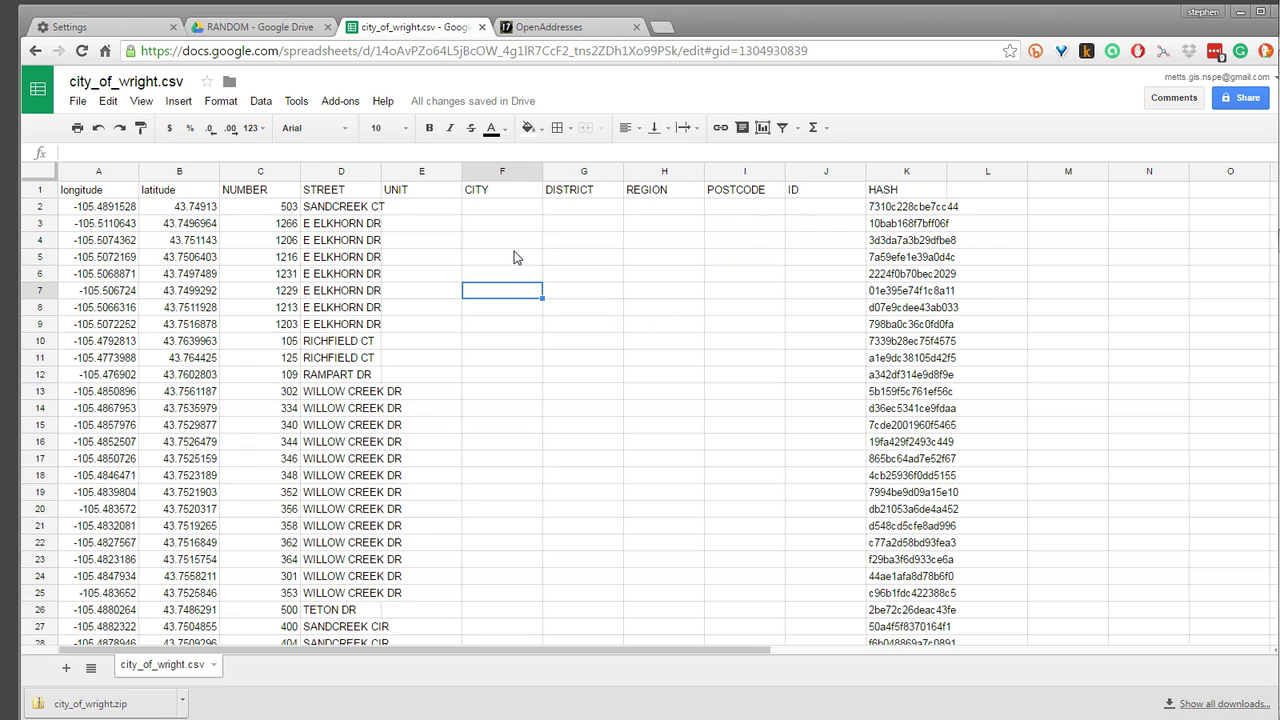
# Delete the HASH column (column K) from the city_of_wright.csv spreadsheet
pyautogui.click(895, 175)
pyautogui.moveTo(938, 177)
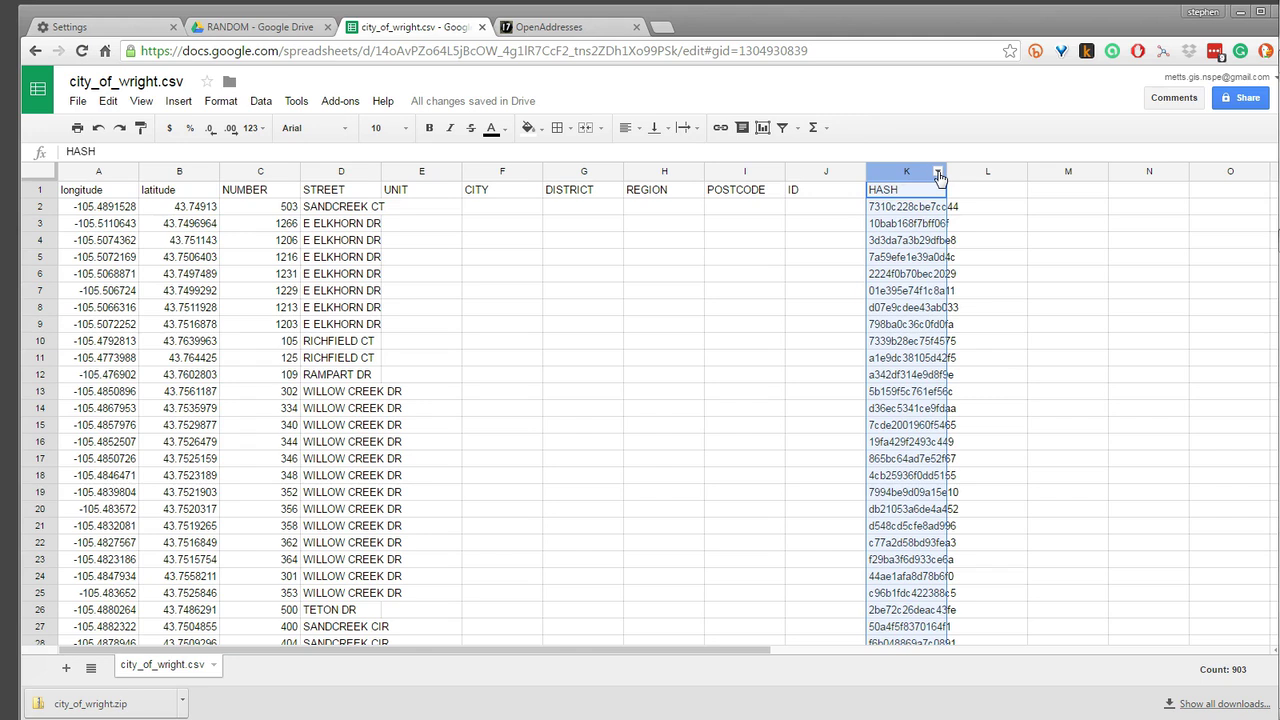
pyautogui.click(938, 175)
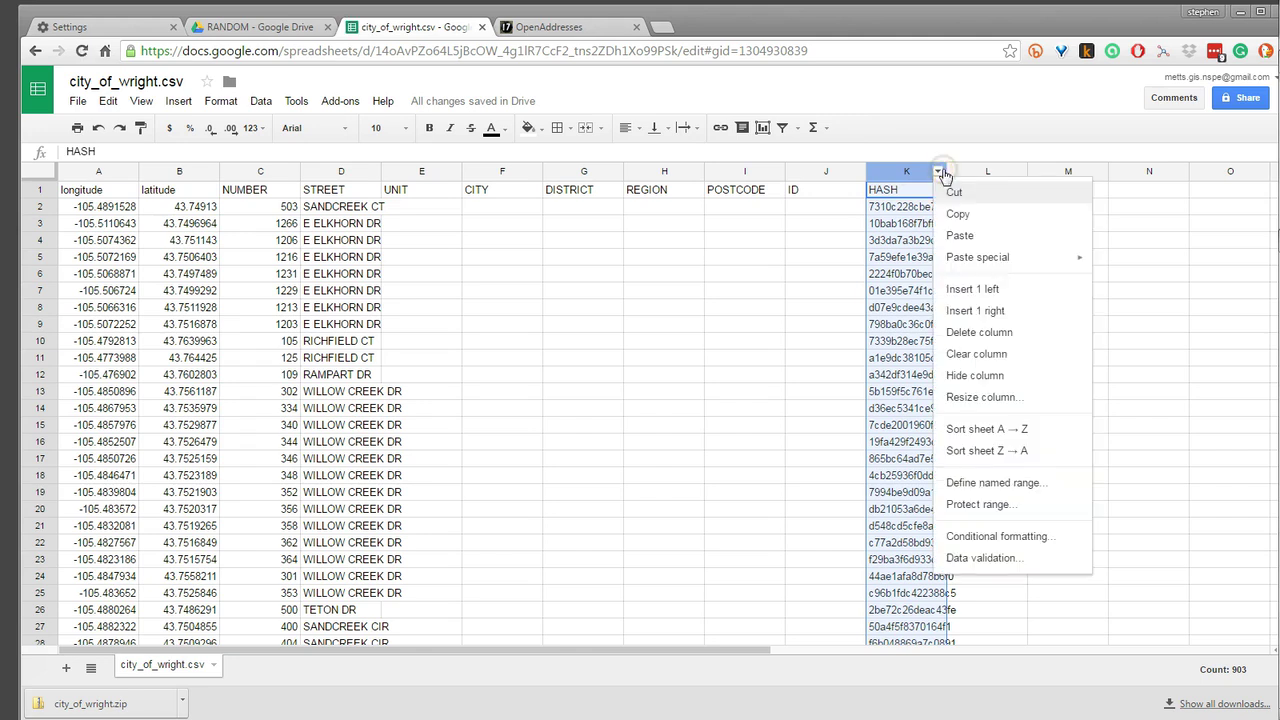
pyautogui.click(975, 333)
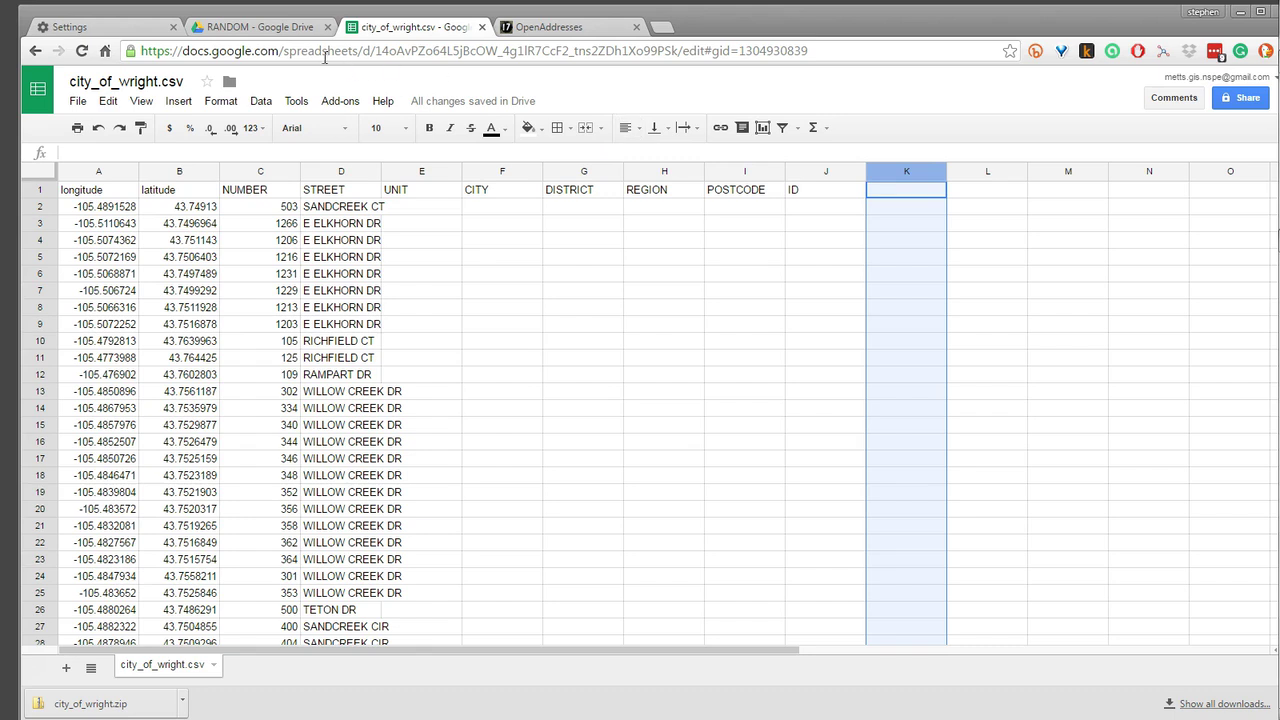
# Return to the RANDOM folder in Google Drive and create a new Google Fusion Table there
pyautogui.click(282, 30)
pyautogui.click(594, 549)
pyautogui.click(438, 243)
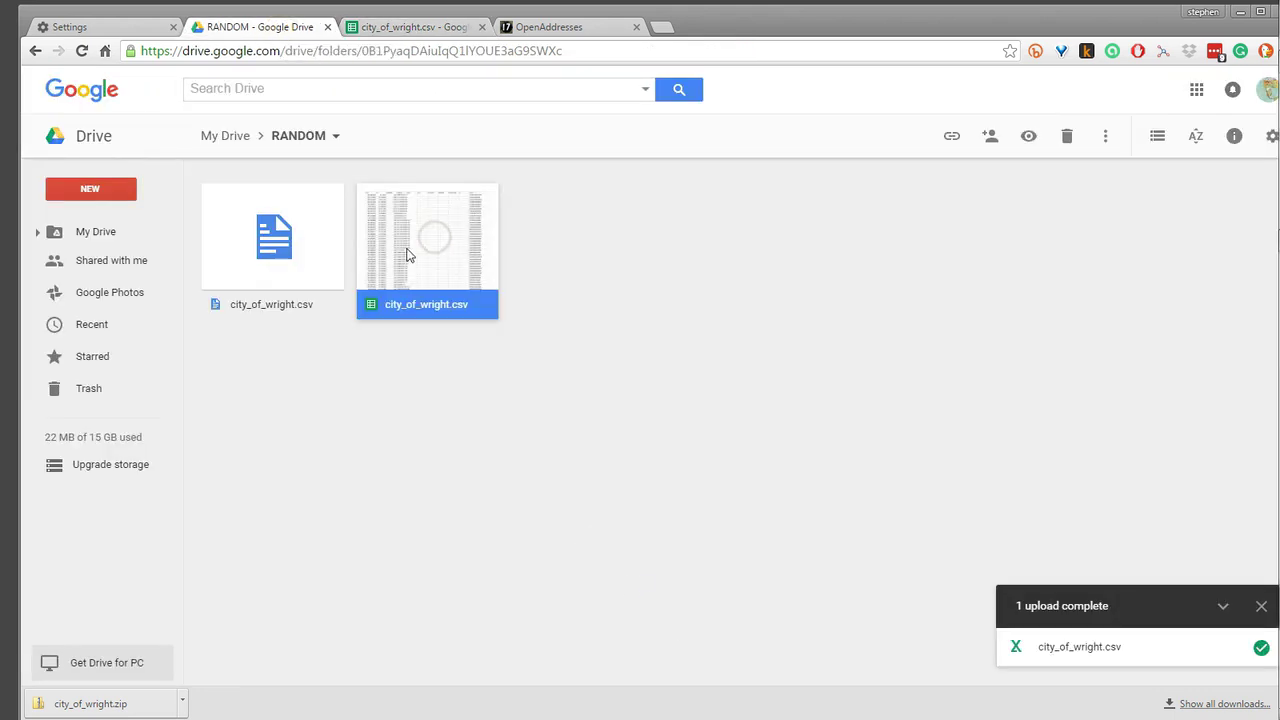
pyautogui.click(636, 288)
pyautogui.rightClick(493, 393)
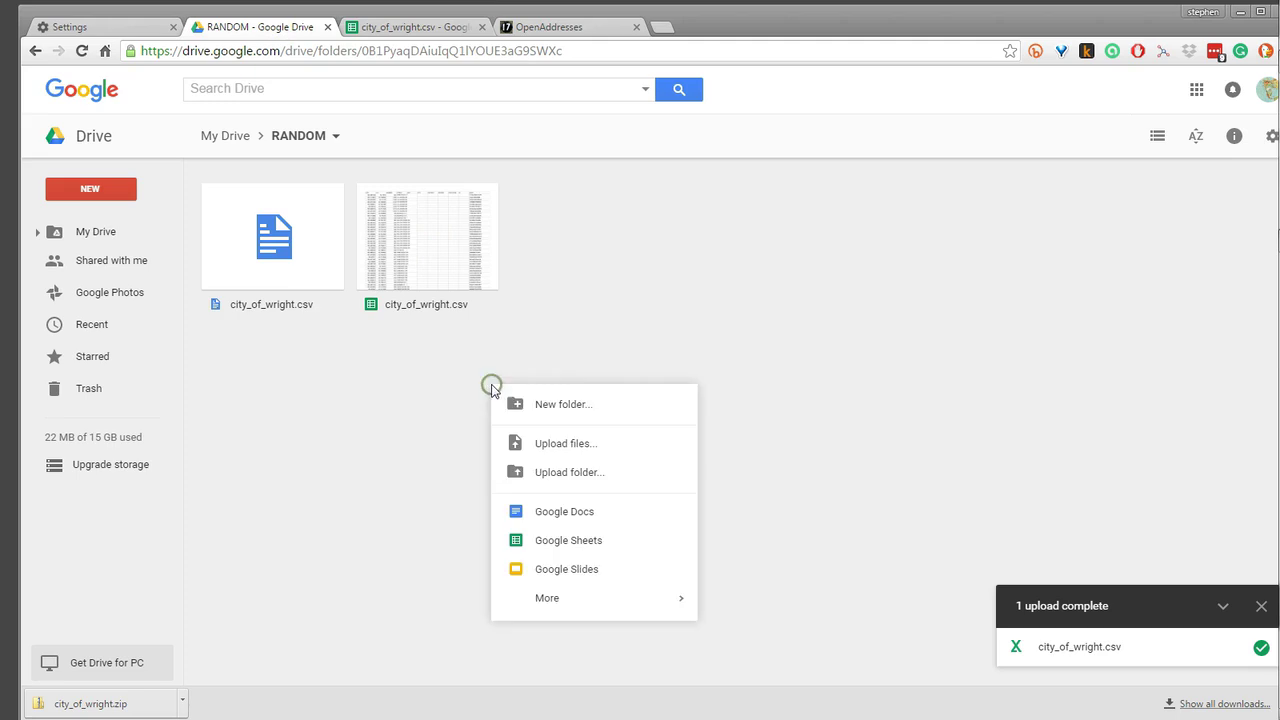
pyautogui.moveTo(572, 619)
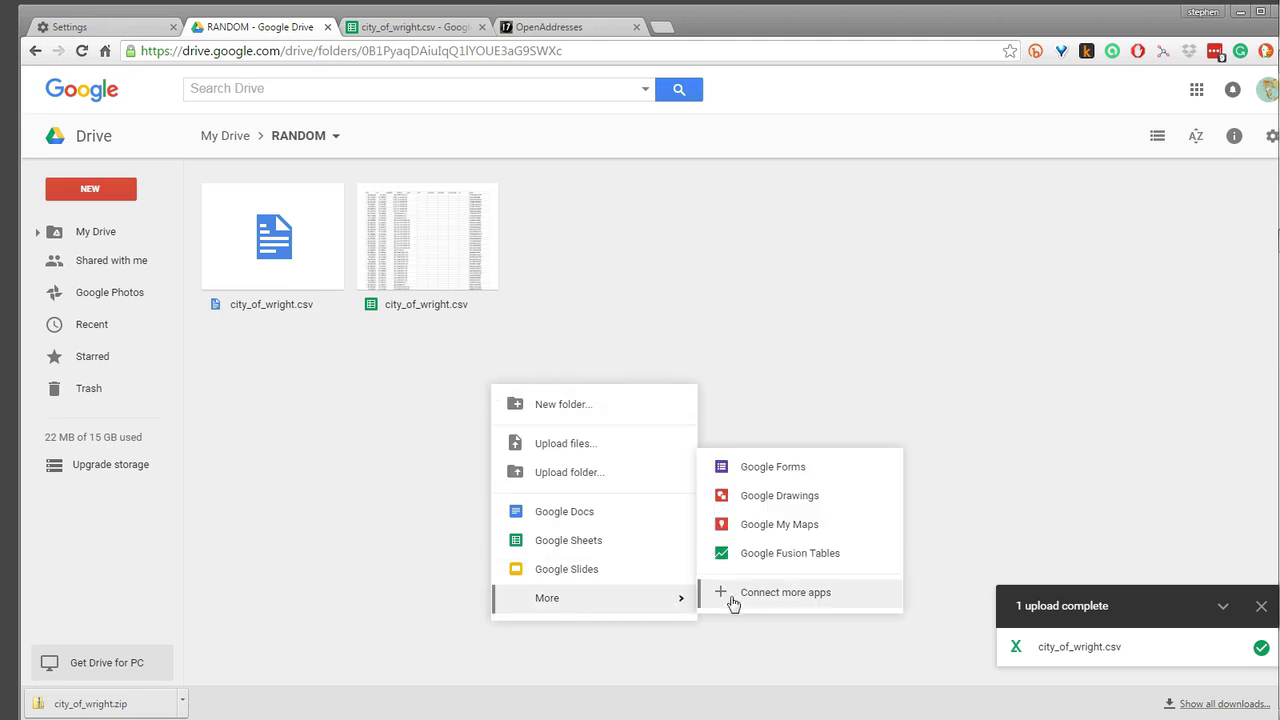
pyautogui.click(807, 556)
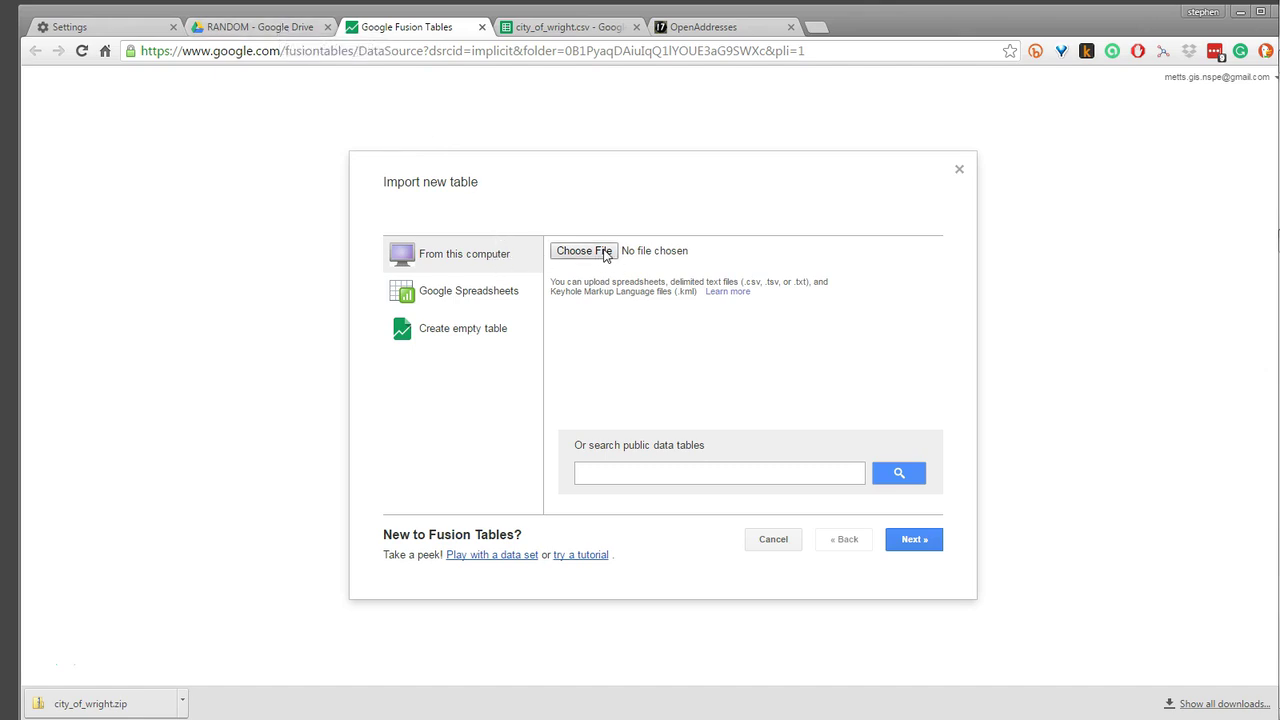
# Import the city_of_wright.csv Google spreadsheet as a table named city_of_wright, with column names in row 1, and display its Map of latitude
pyautogui.click(503, 299)
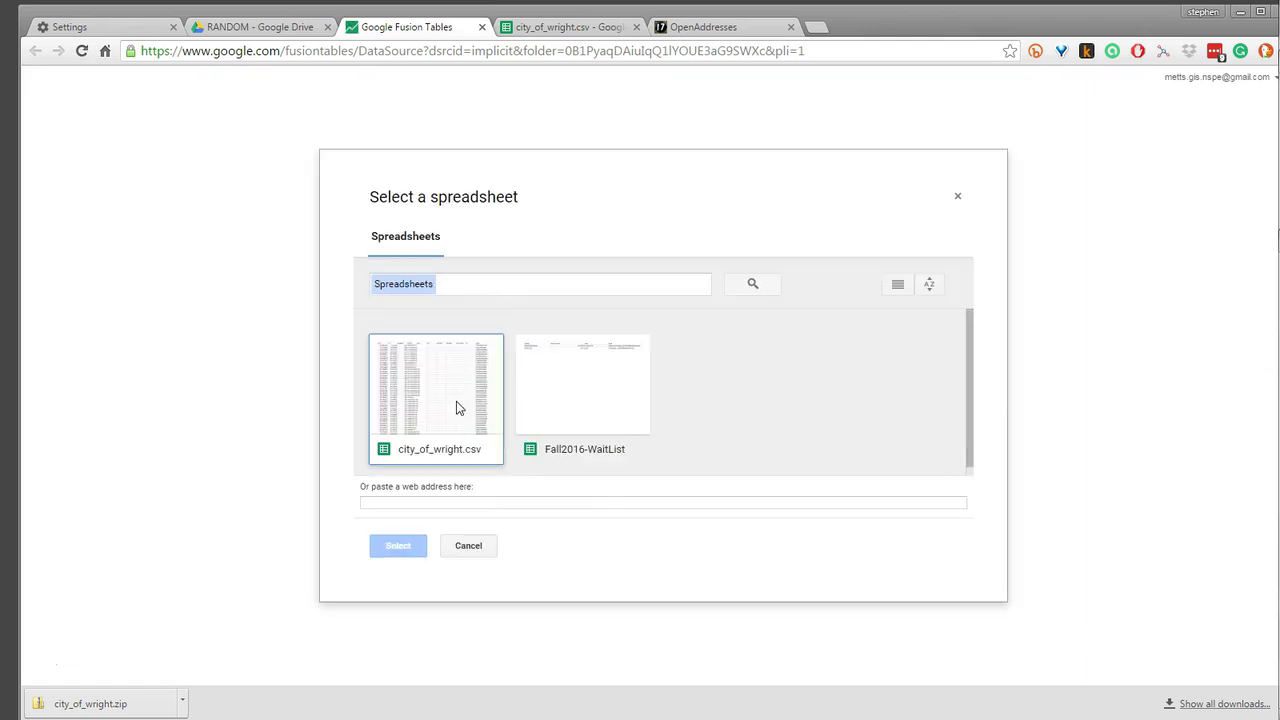
pyautogui.click(437, 395)
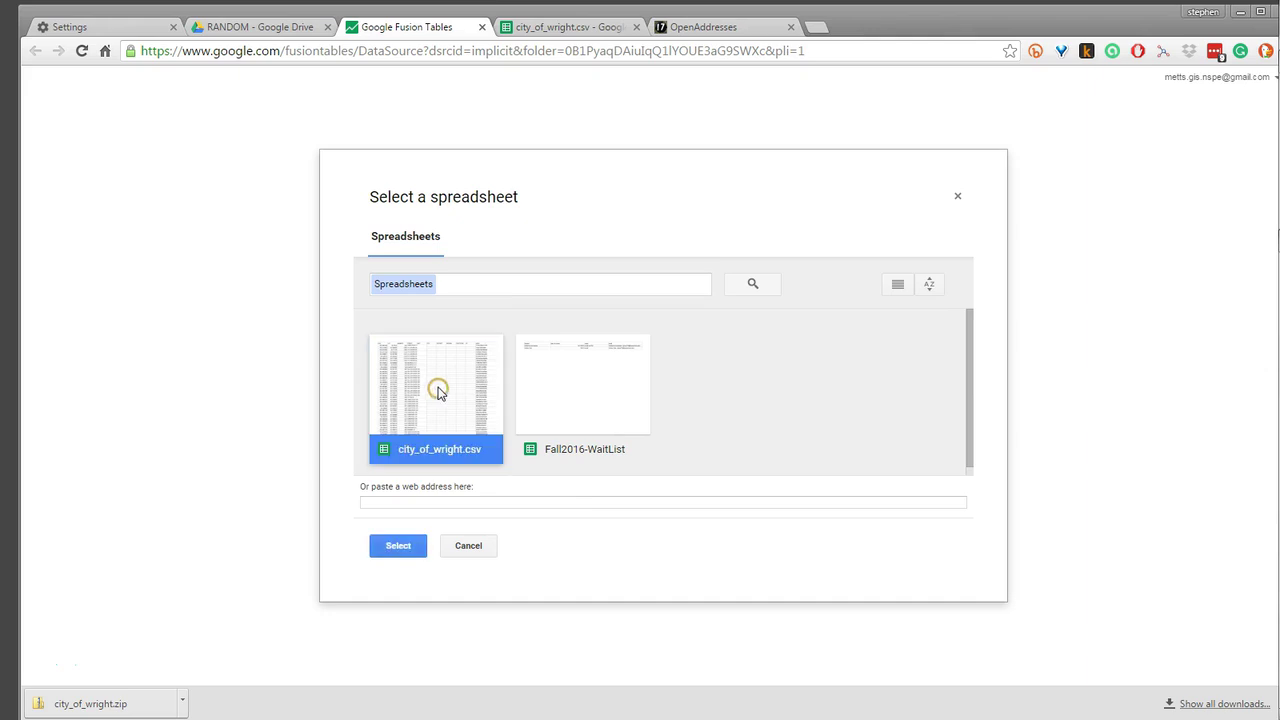
pyautogui.click(400, 546)
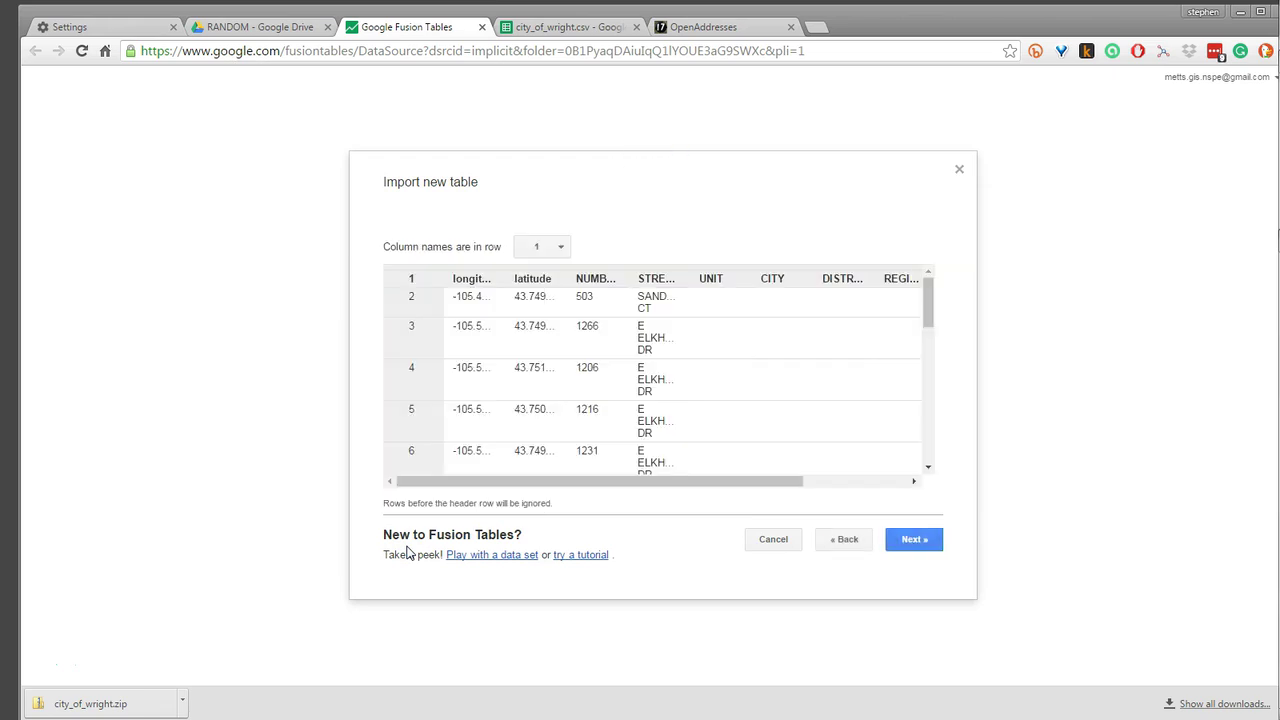
pyautogui.click(915, 541)
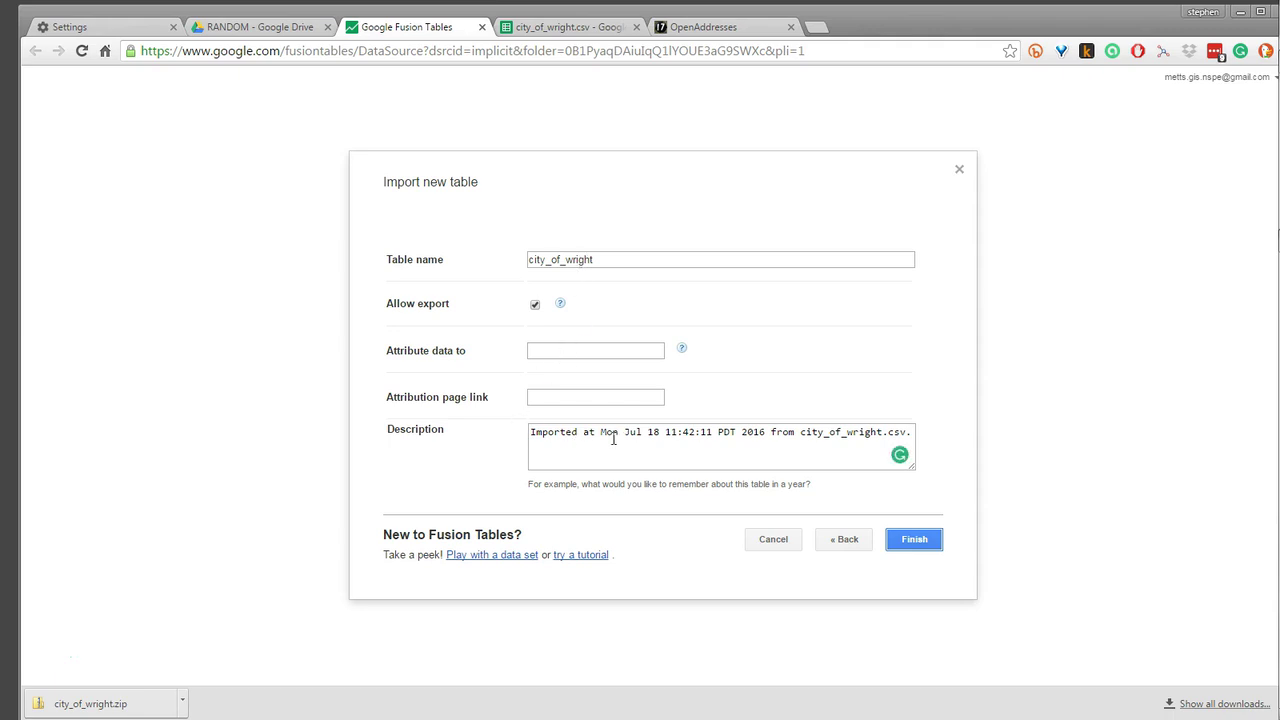
pyautogui.click(918, 544)
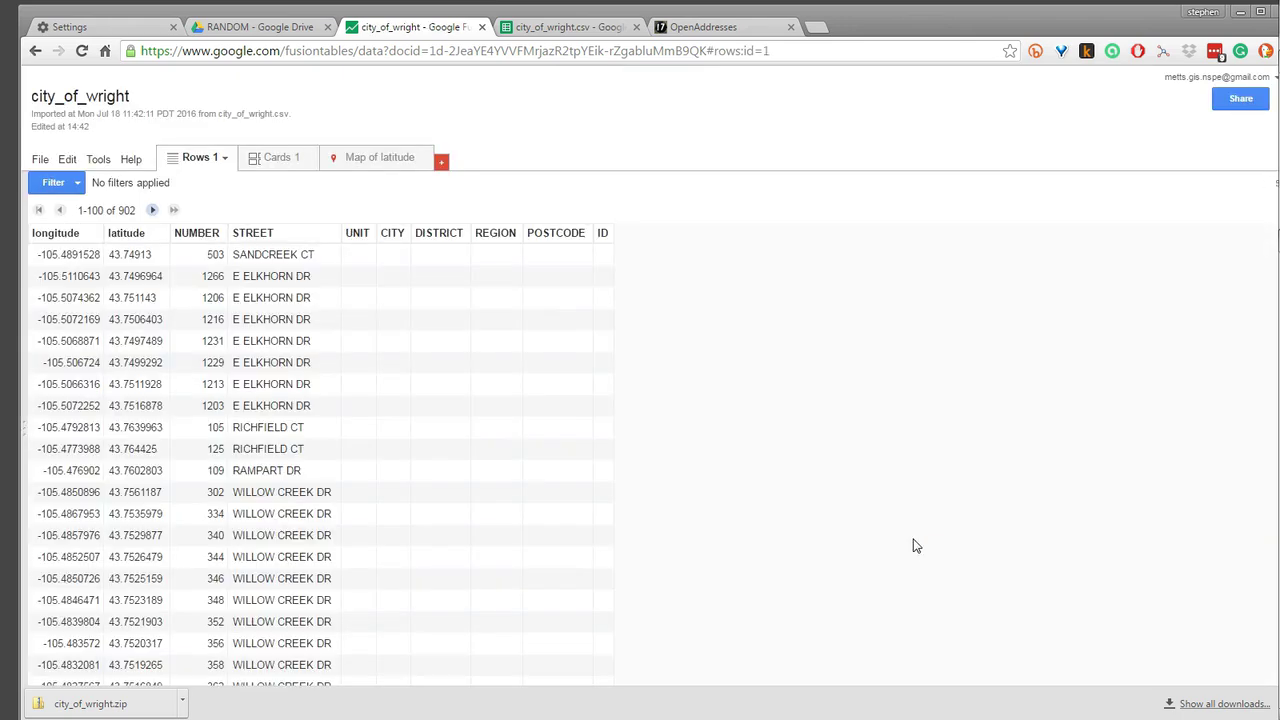
pyautogui.click(389, 161)
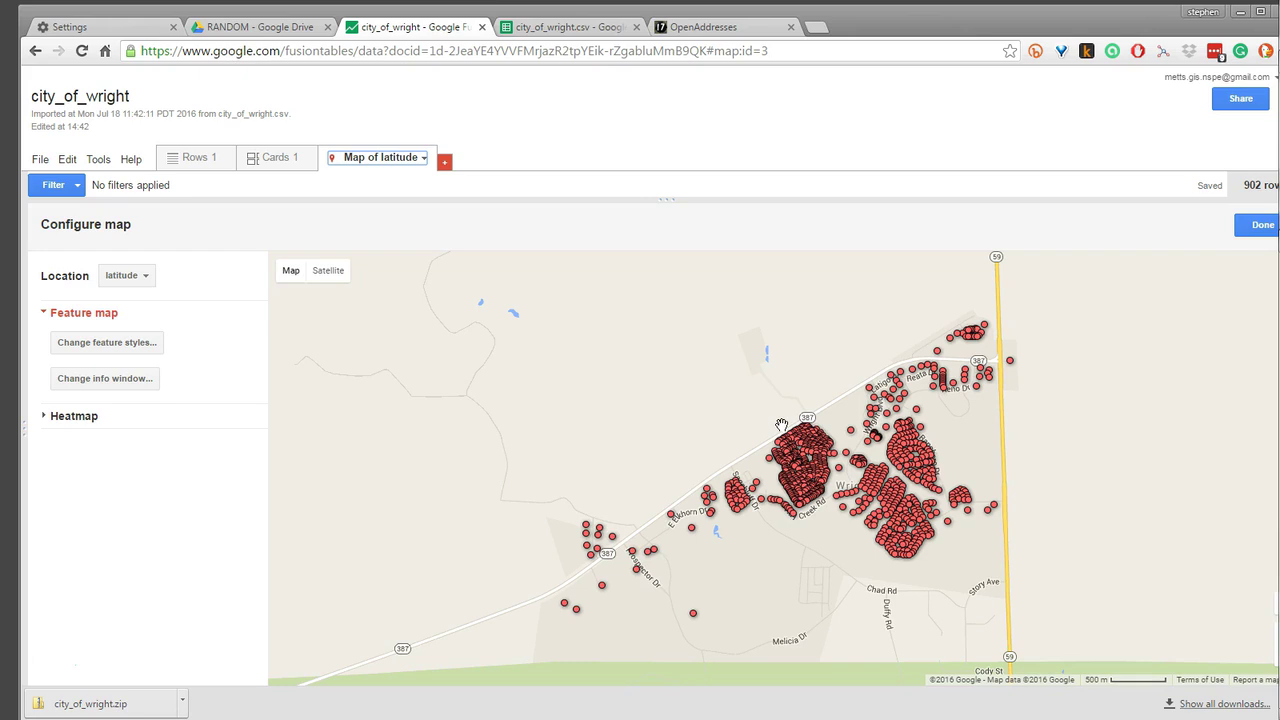
# Switch the address map to satellite imagery with labels in a regional view around Wright
pyautogui.moveTo(842, 467); pyautogui.dragTo(645, 439)
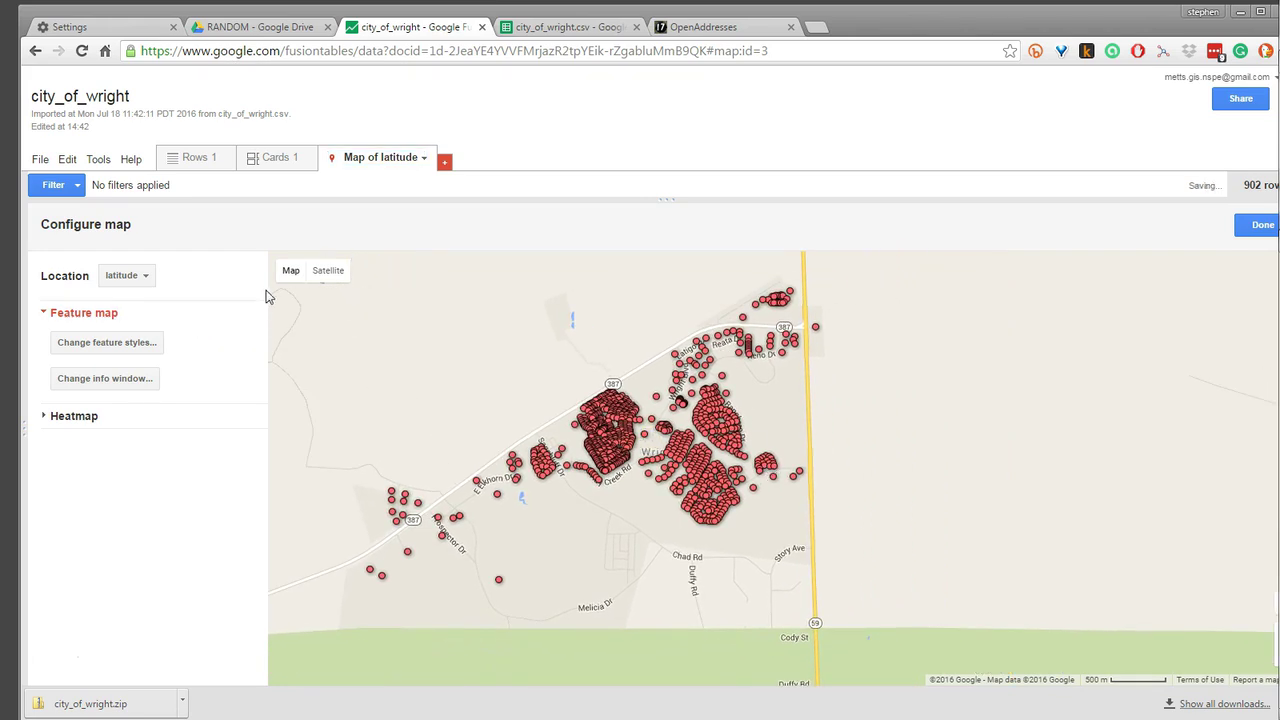
pyautogui.scroll(-1, 541, 418)
pyautogui.scroll(-1, 626, 456)
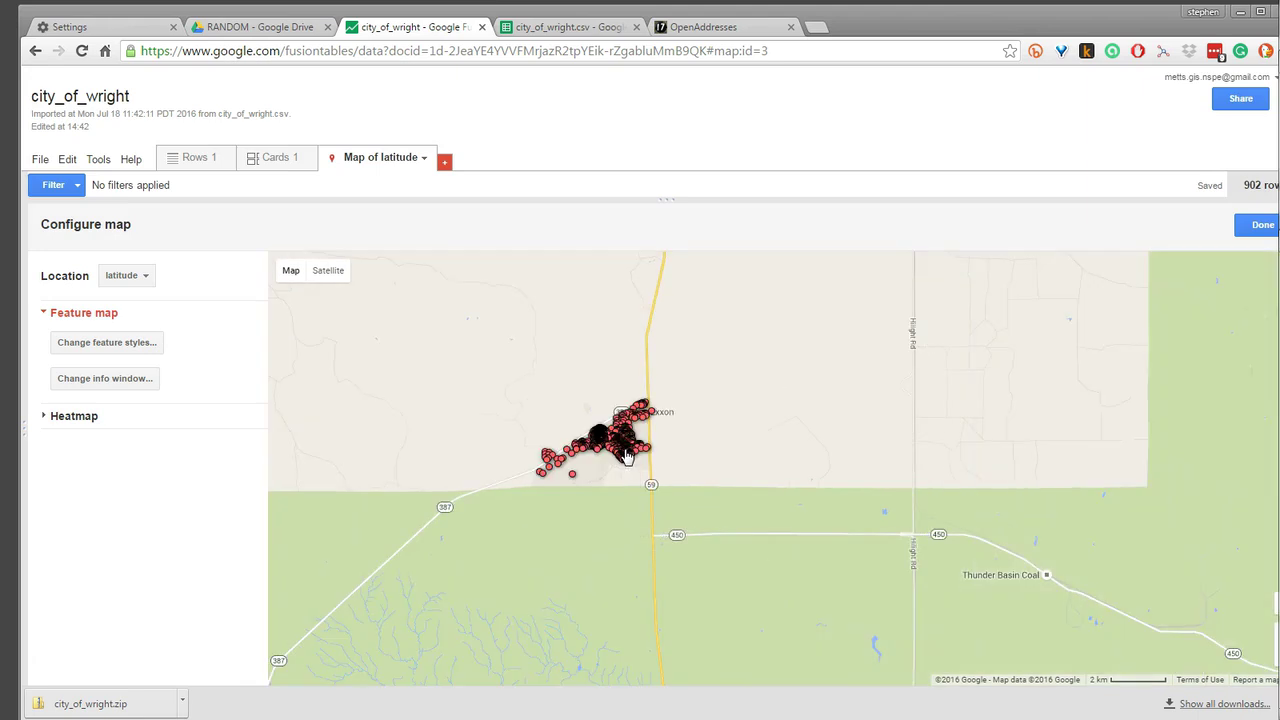
pyautogui.scroll(-2, 626, 456)
pyautogui.moveTo(741, 455); pyautogui.dragTo(666, 449)
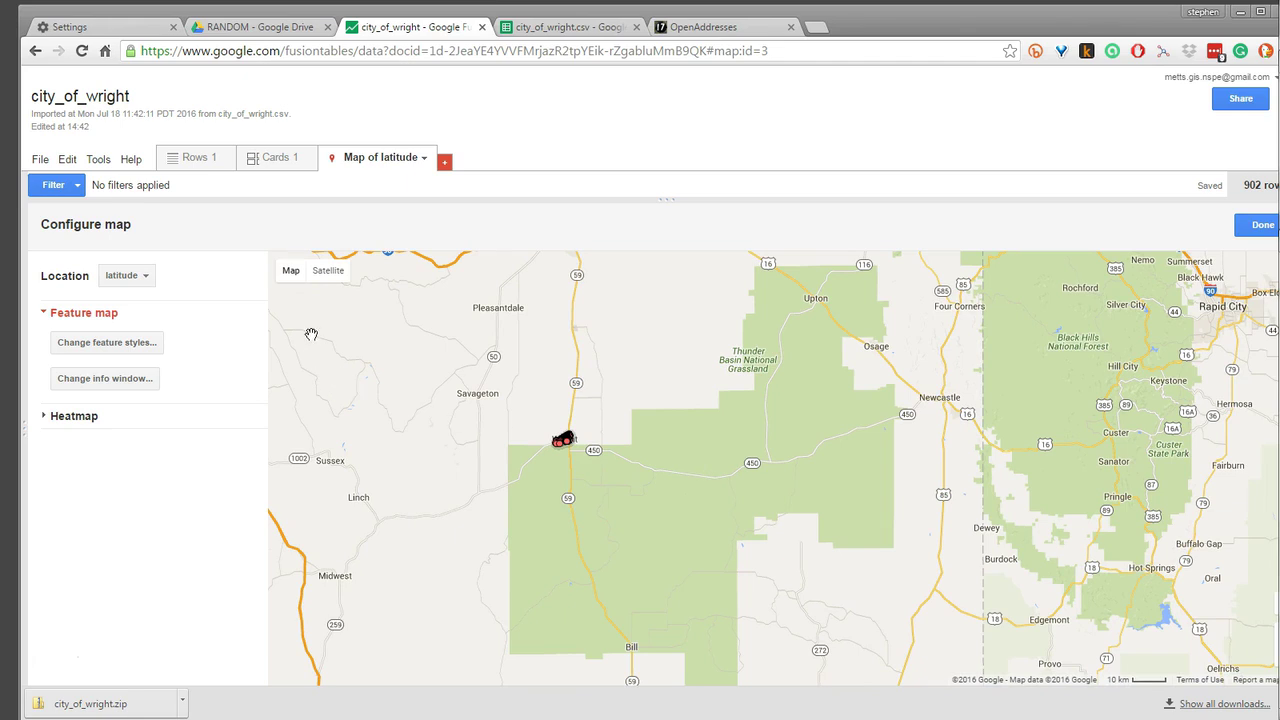
pyautogui.click(328, 272)
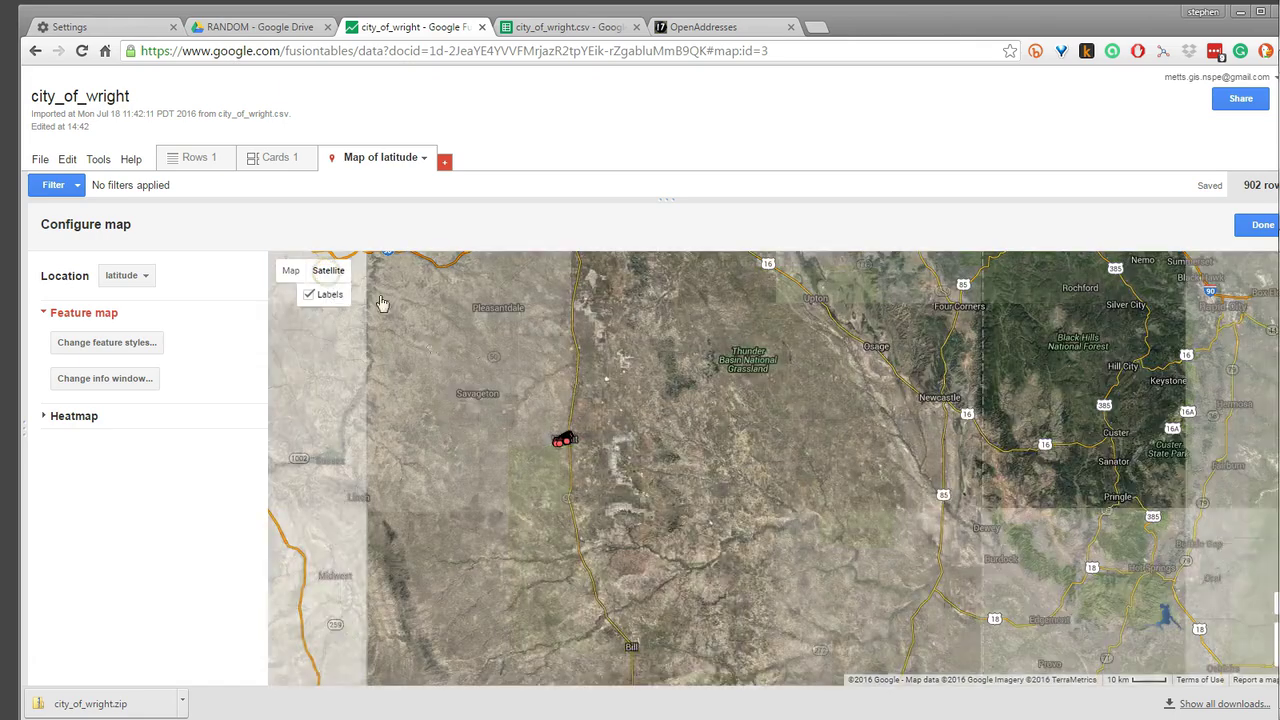
# Examine up close how the address points along Charcoal Ct in Wright line up with the buildings on the satellite imagery
pyautogui.scroll(1, 598, 420)
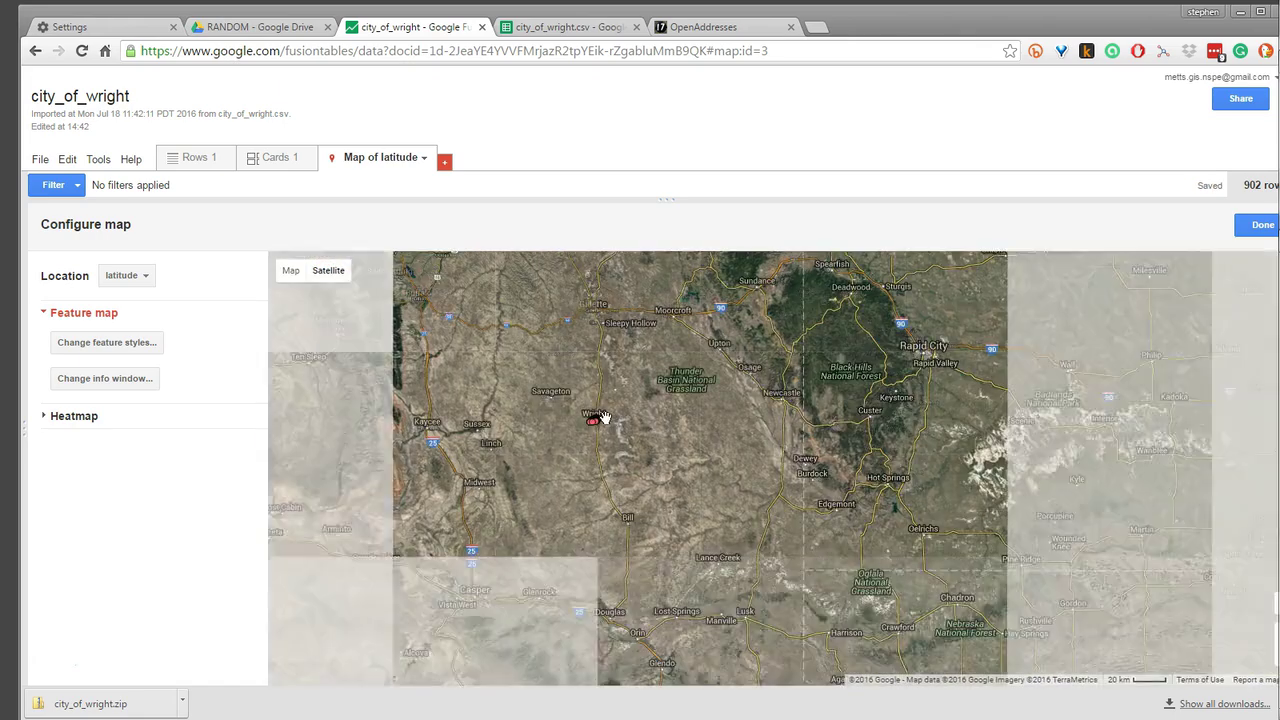
pyautogui.scroll(3, 599, 417)
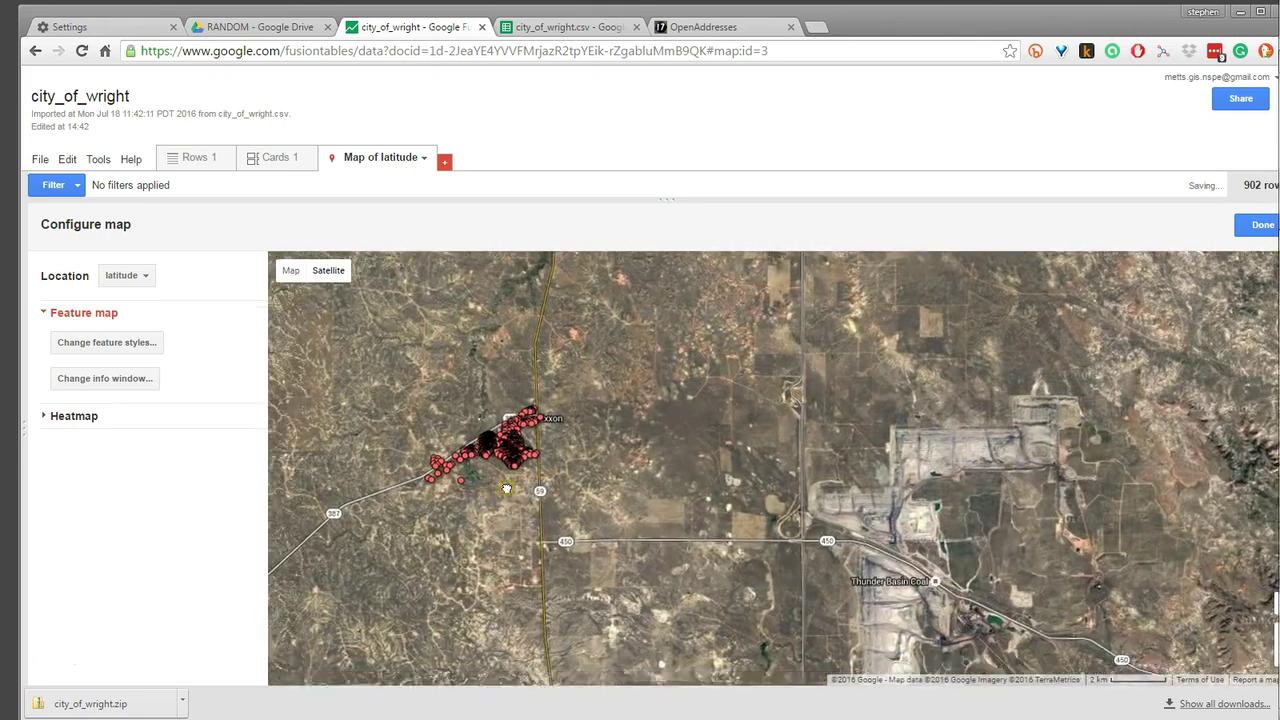
pyautogui.scroll(2, 548, 447)
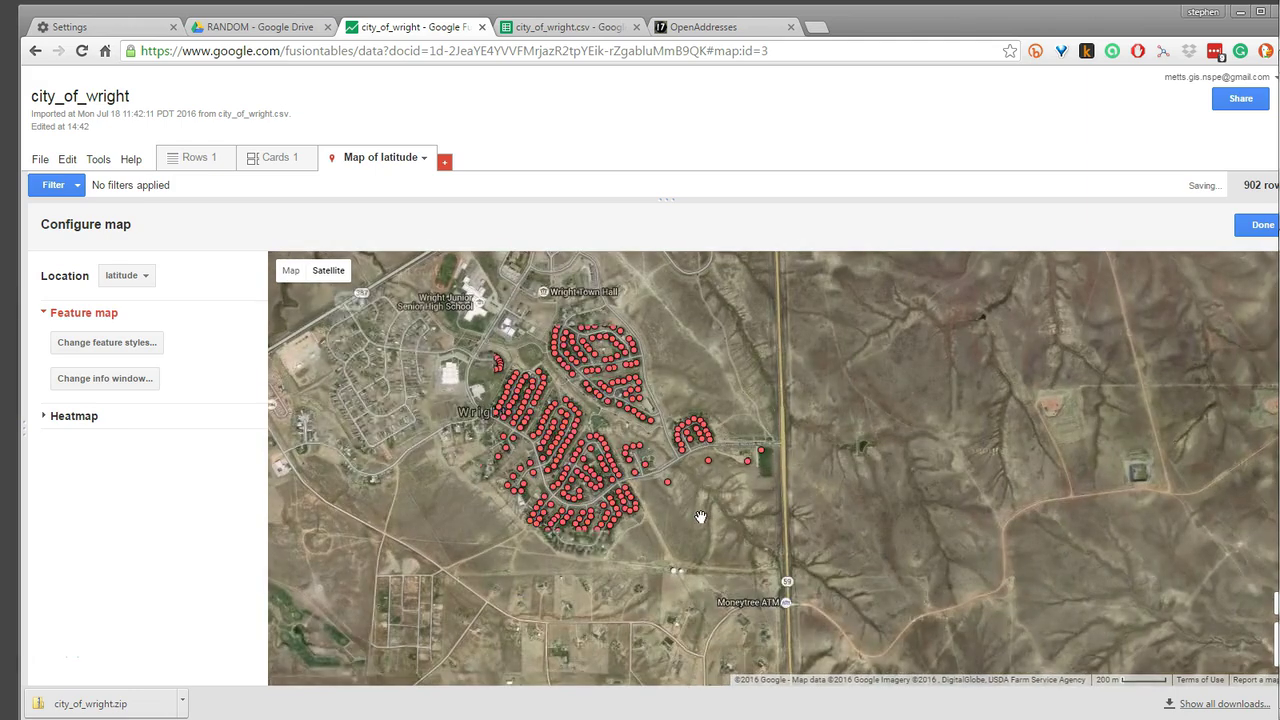
pyautogui.moveTo(514, 413); pyautogui.dragTo(600, 497)
pyautogui.scroll(3, 548, 441)
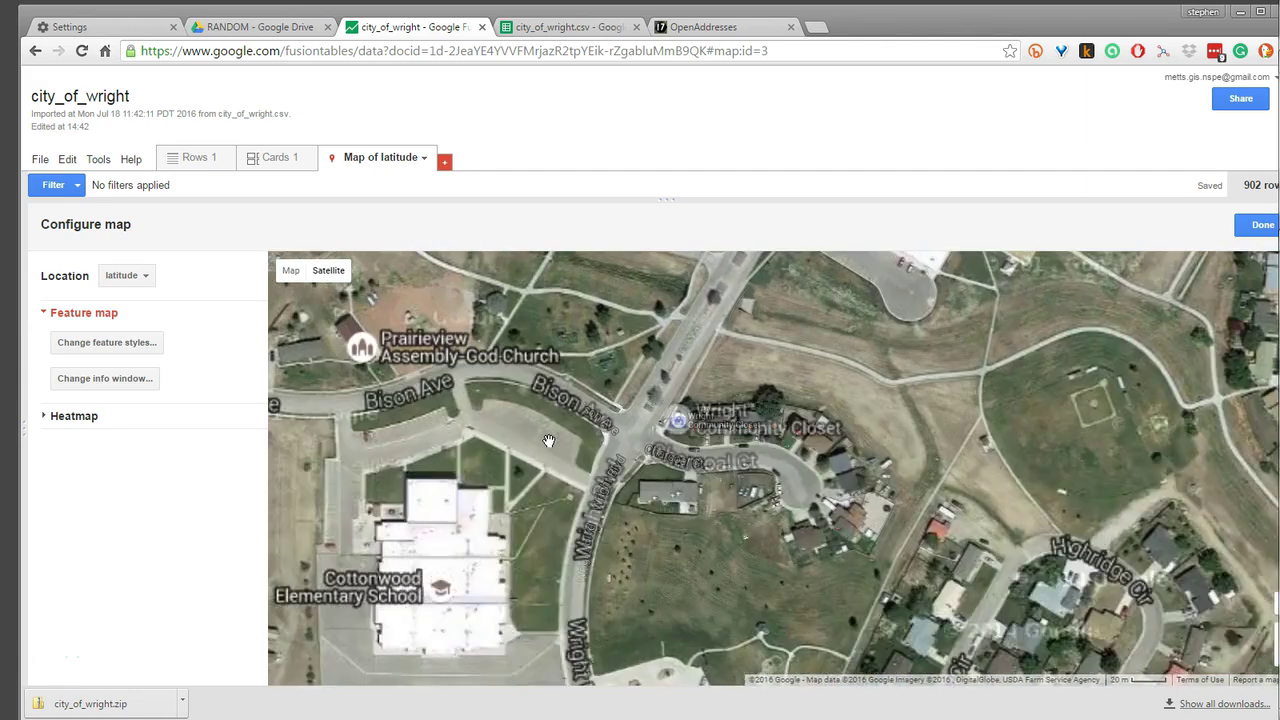
pyautogui.scroll(1, 549, 441)
pyautogui.moveTo(810, 512); pyautogui.dragTo(591, 457)
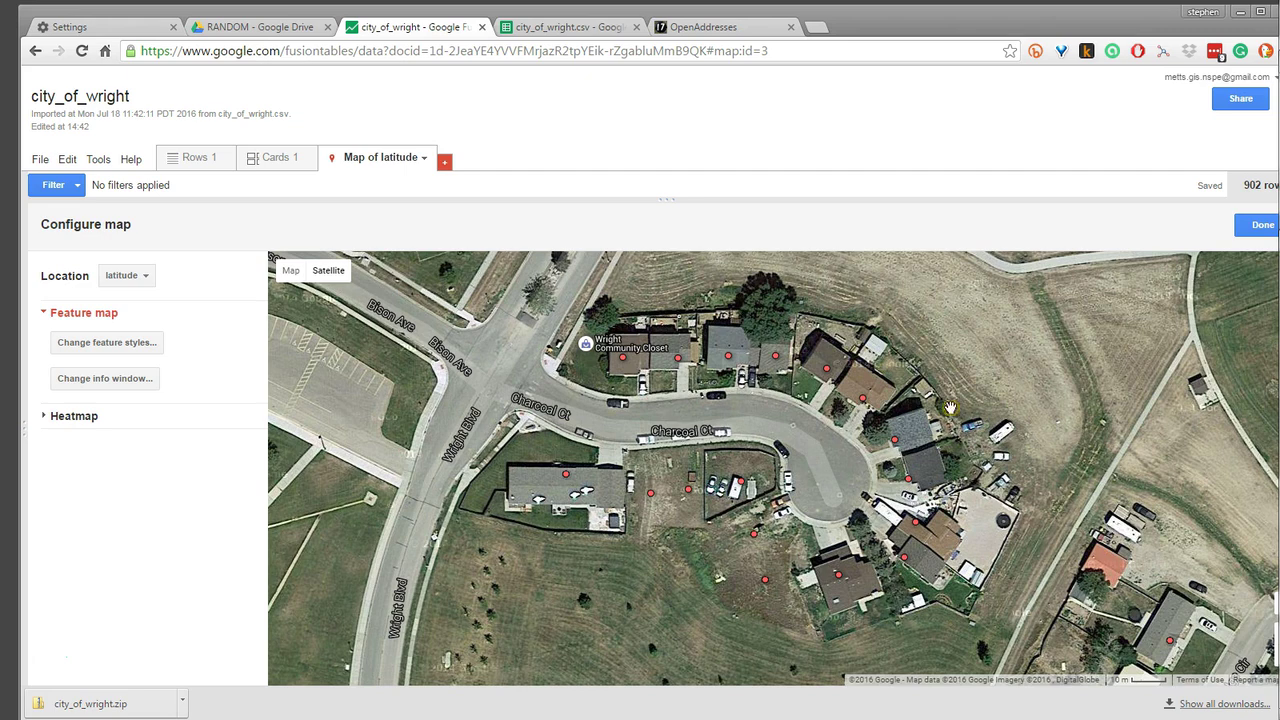
# Examine the extent of the Wright address points and the land east of town toward the Thunder Basin coal mine
pyautogui.moveTo(876, 343); pyautogui.dragTo(798, 437)
pyautogui.scroll(-1, 798, 437)
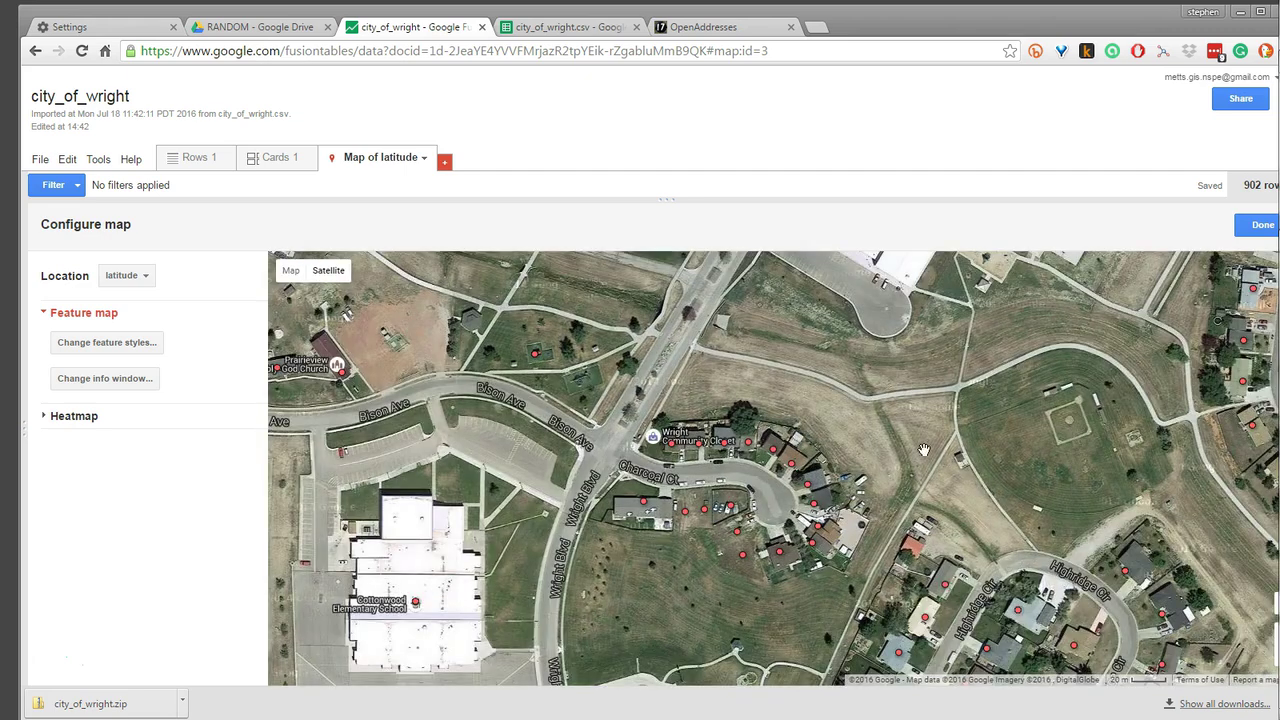
pyautogui.scroll(-3, 1009, 443)
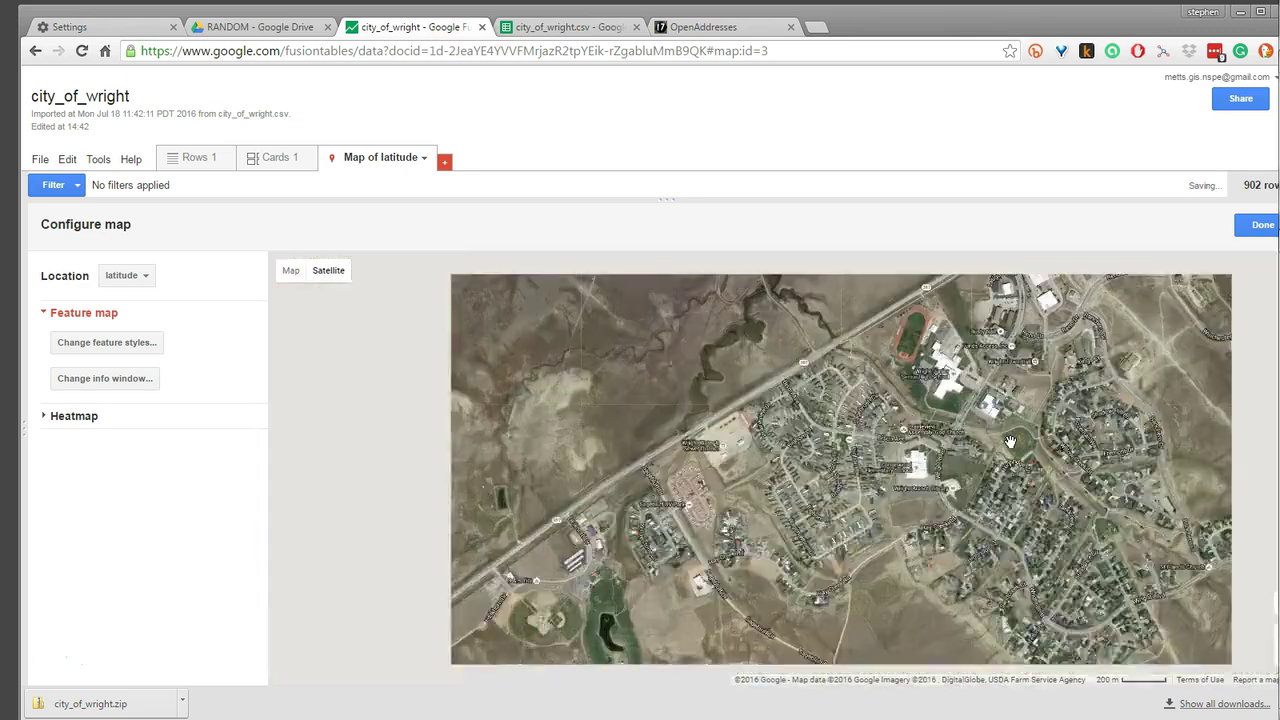
pyautogui.scroll(-2, 1010, 441)
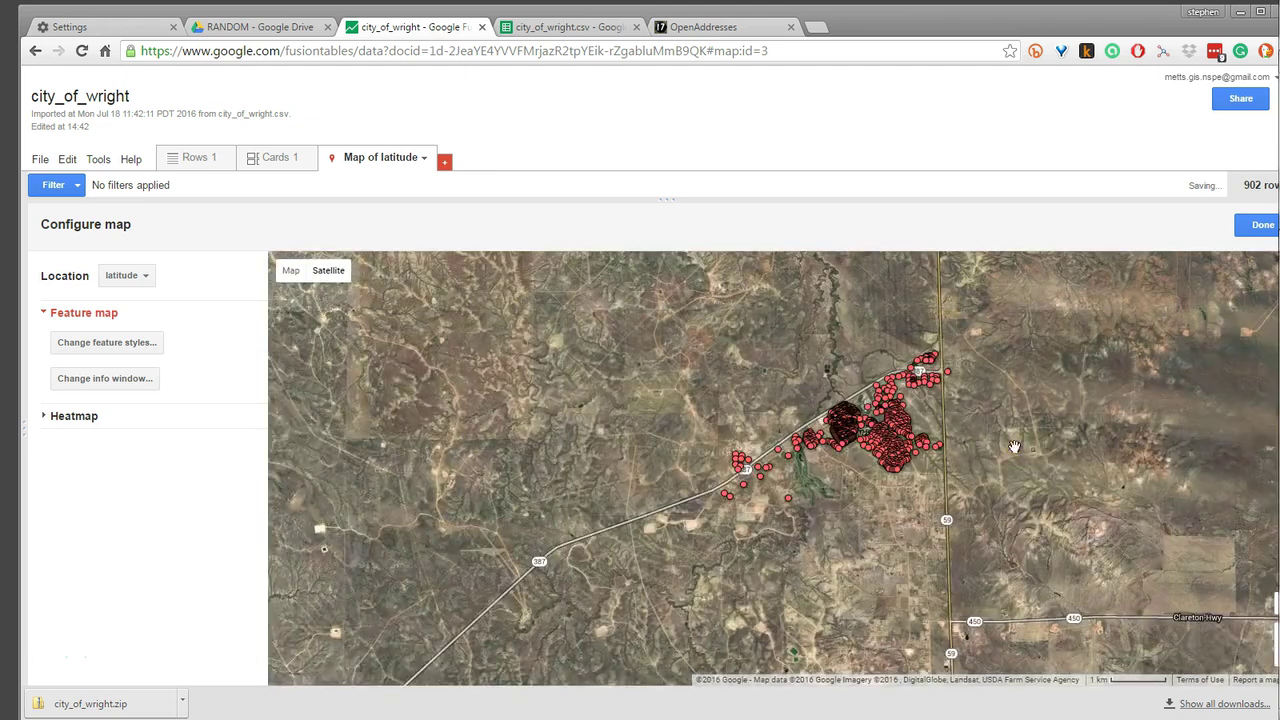
pyautogui.moveTo(1014, 446); pyautogui.dragTo(596, 404)
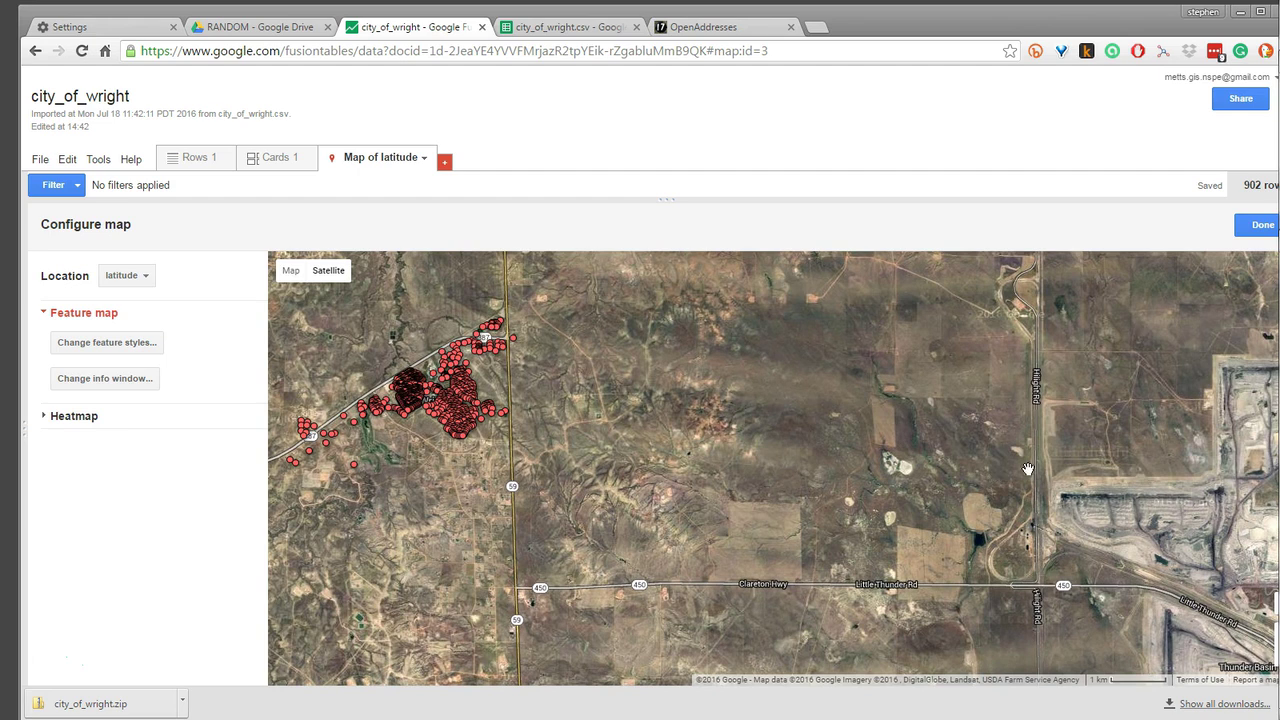
pyautogui.moveTo(1028, 469); pyautogui.dragTo(813, 477)
pyautogui.scroll(-1, 890, 505)
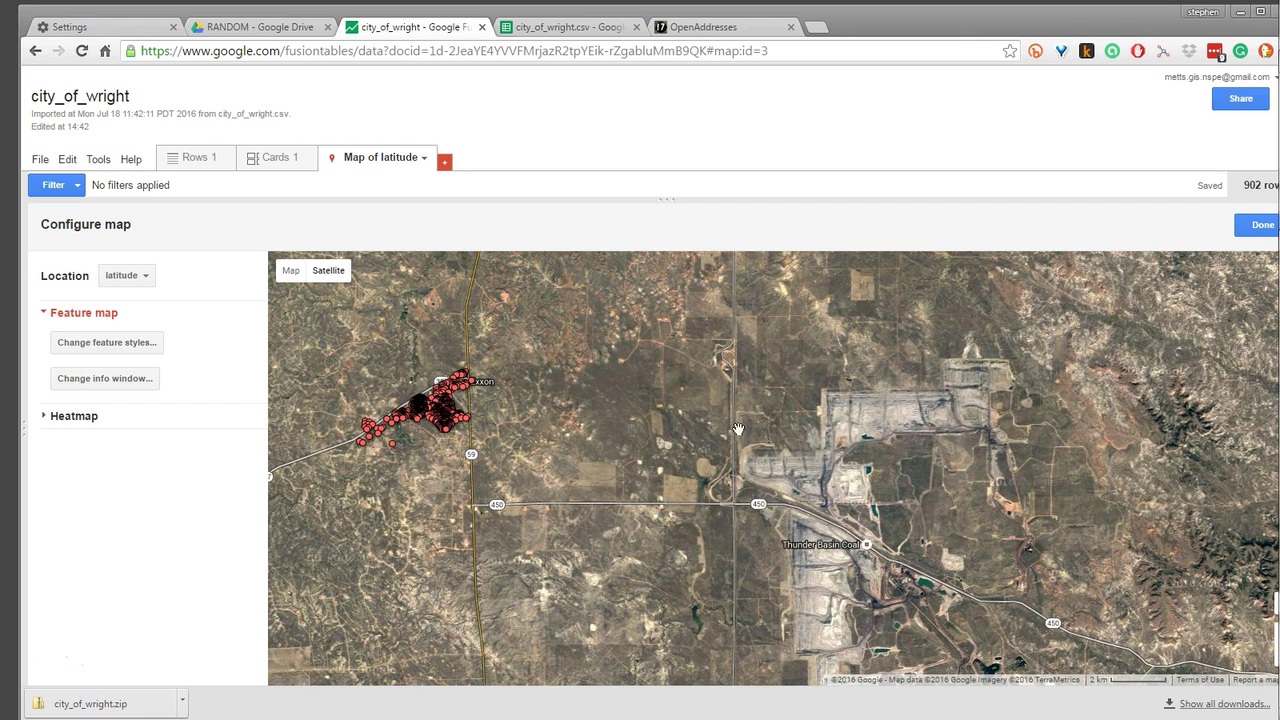
# Inspect the rural land northwest of Wright, past Billie Creek, for address points, down to the site inside the looped dirt track
pyautogui.scroll(1, 656, 421)
pyautogui.scroll(1, 592, 431)
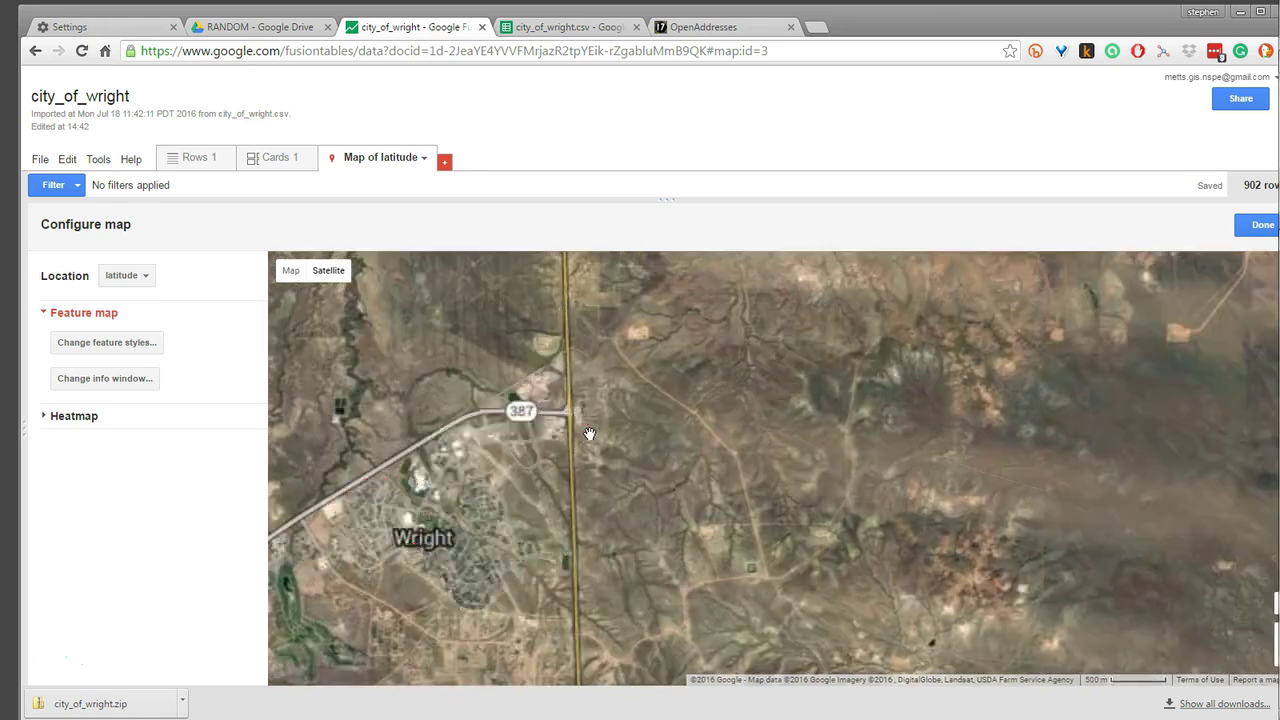
pyautogui.moveTo(724, 490); pyautogui.dragTo(938, 563)
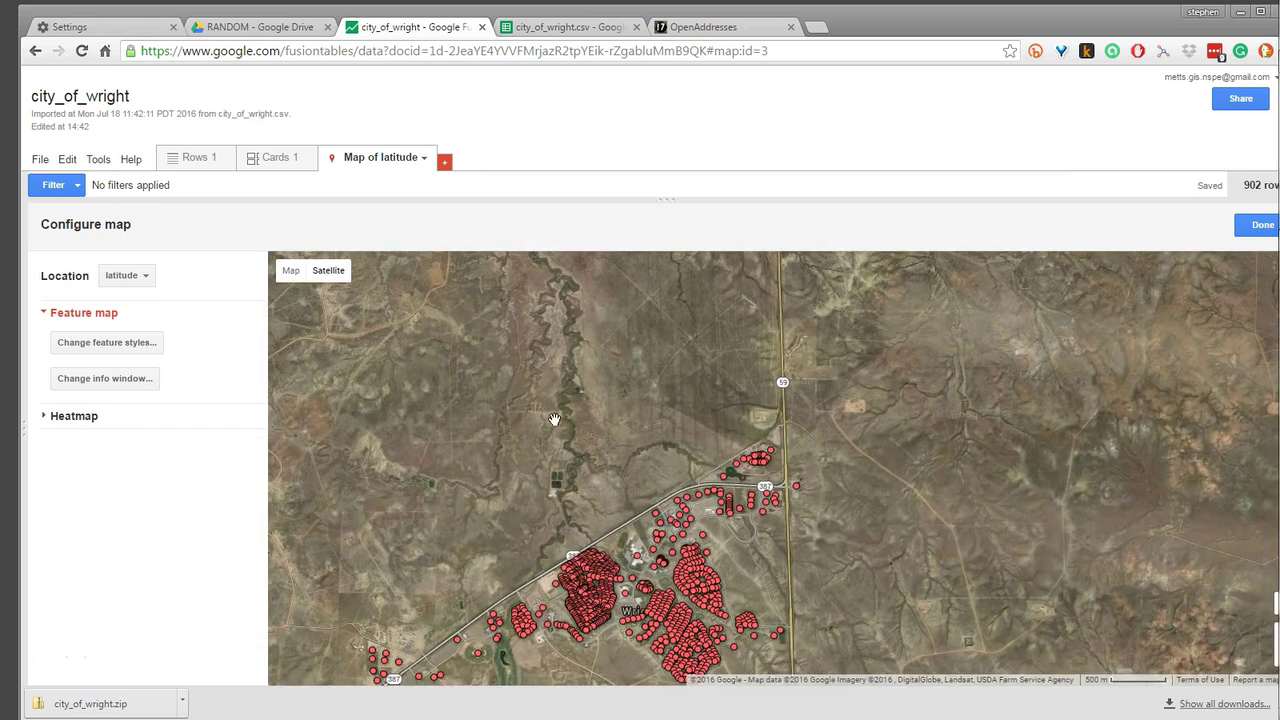
pyautogui.moveTo(555, 419); pyautogui.dragTo(673, 481)
pyautogui.scroll(1, 370, 432)
pyautogui.scroll(1, 370, 432)
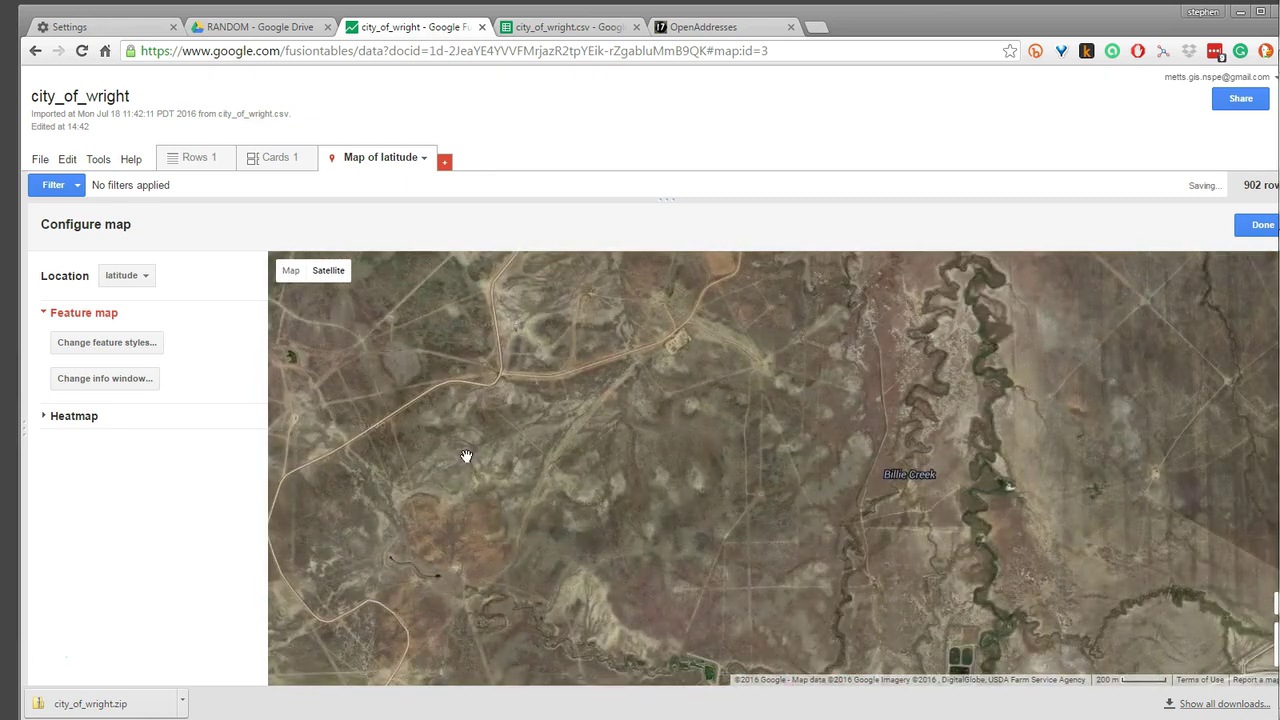
pyautogui.moveTo(757, 449); pyautogui.dragTo(711, 570)
pyautogui.moveTo(899, 421); pyautogui.dragTo(846, 523)
pyautogui.scroll(1, 686, 428)
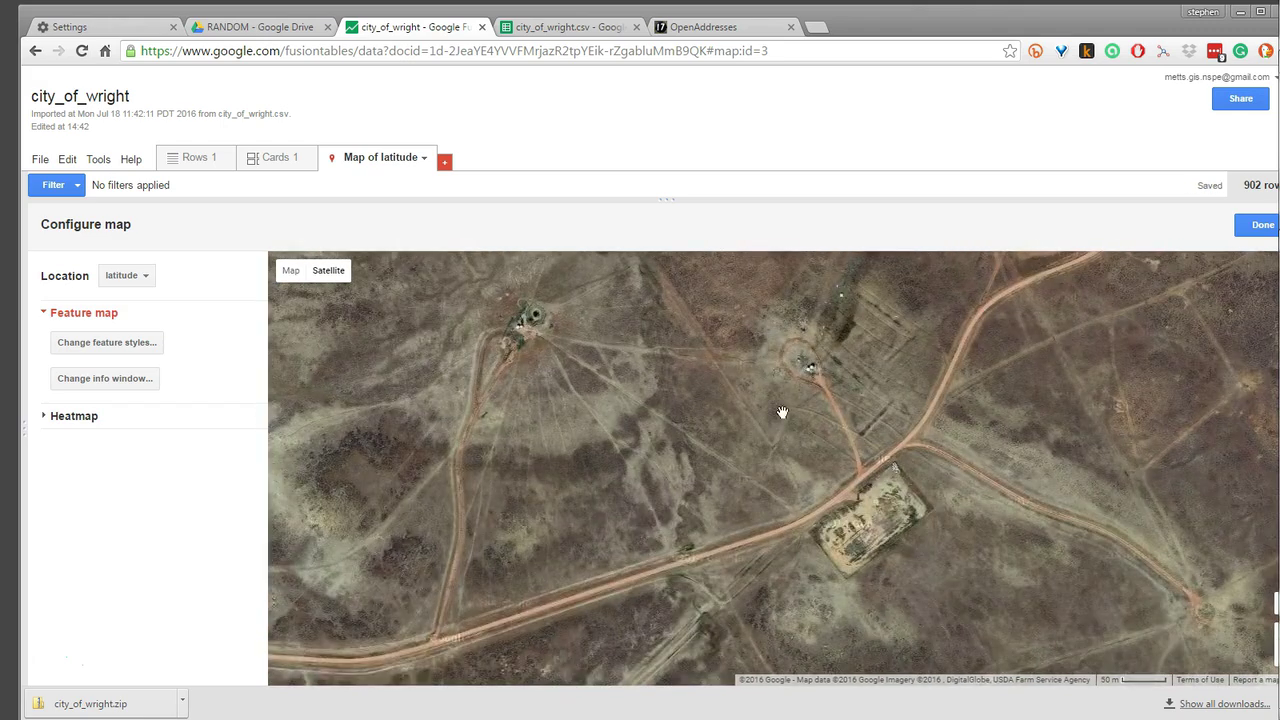
pyautogui.moveTo(780, 417); pyautogui.dragTo(780, 480)
pyautogui.scroll(1, 726, 434)
pyautogui.moveTo(873, 458); pyautogui.dragTo(766, 451)
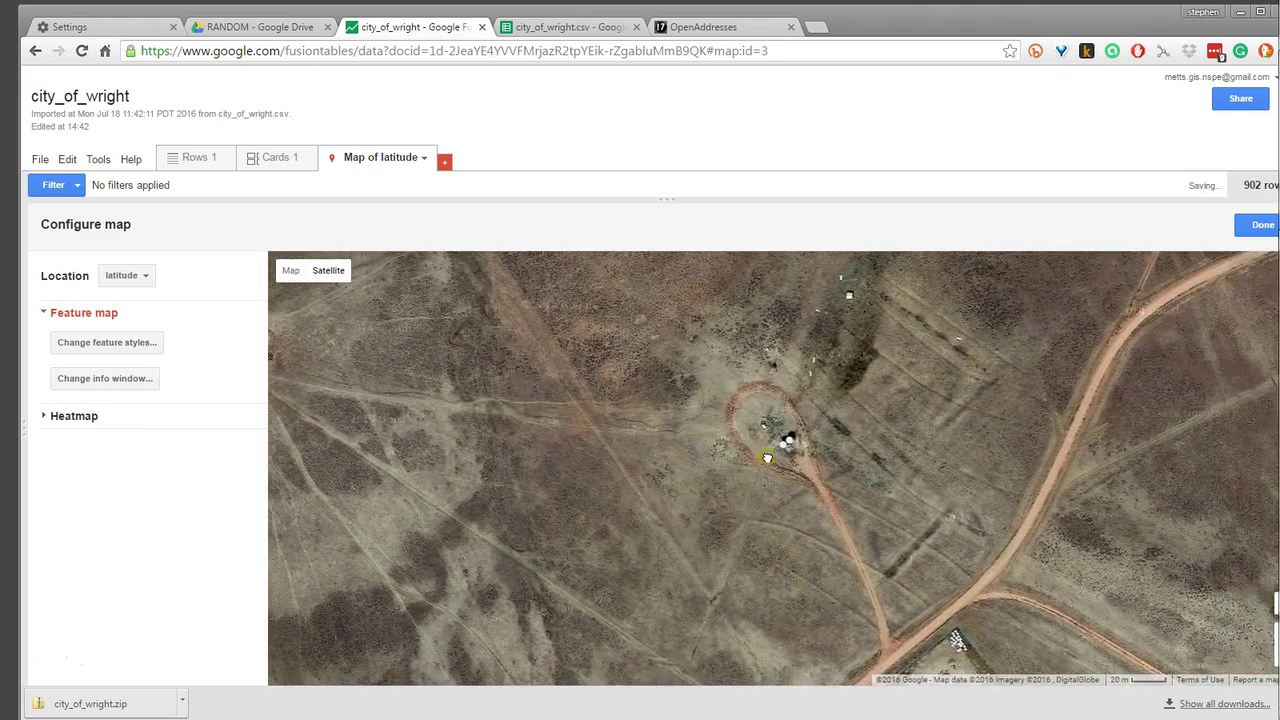
pyautogui.scroll(1, 800, 455)
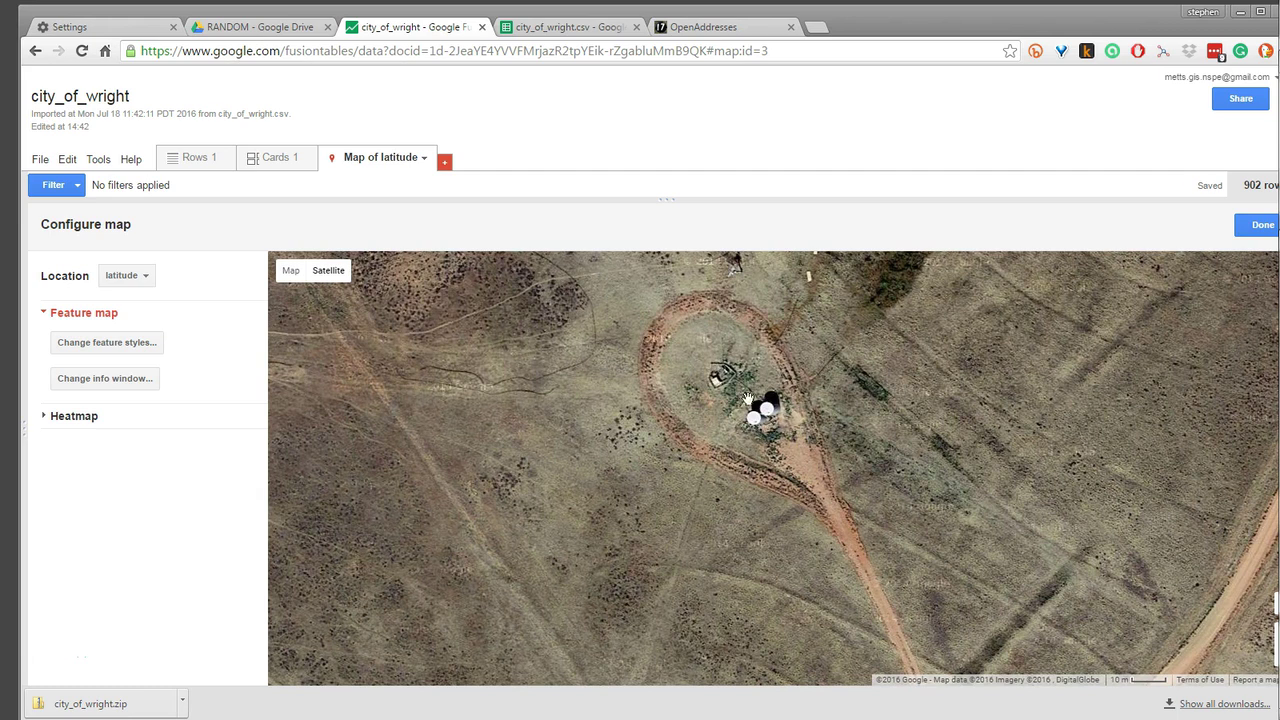
# Examine the surrounding dirt roads and creek for address points, ending with an overview of all points in Wright
pyautogui.scroll(-1, 787, 538)
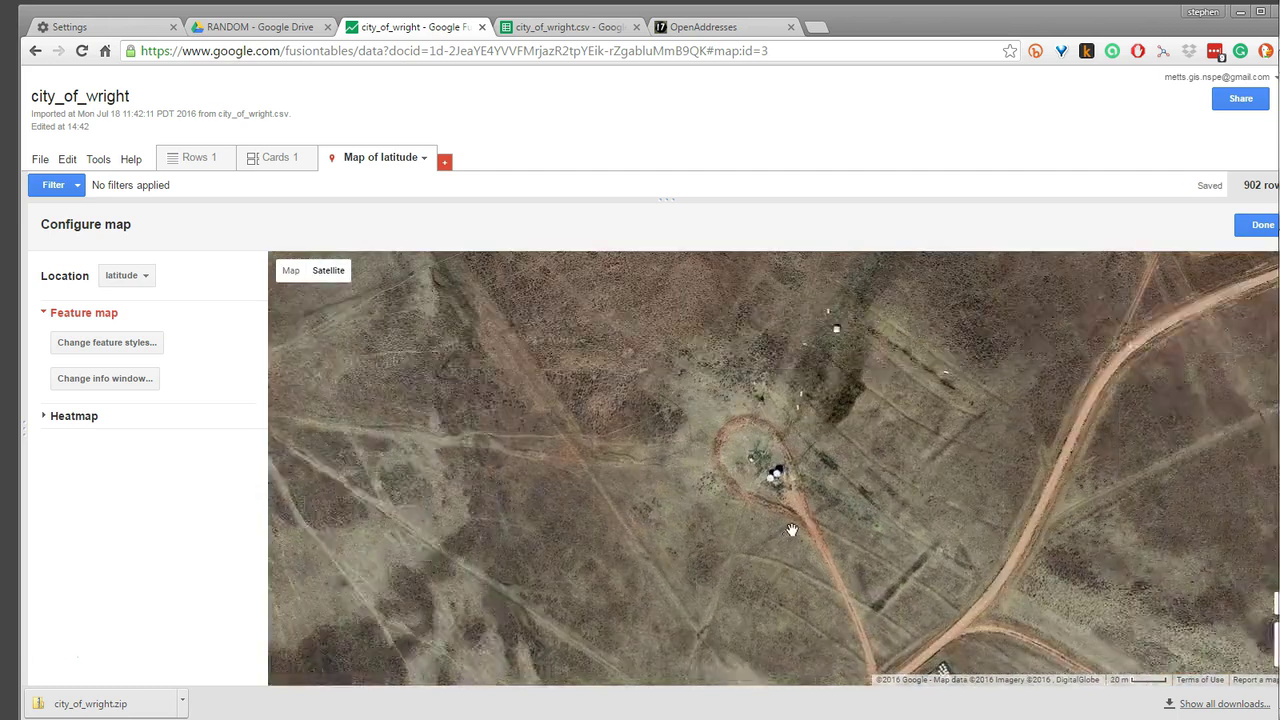
pyautogui.scroll(-1, 894, 531)
pyautogui.moveTo(984, 534); pyautogui.dragTo(833, 419)
pyautogui.scroll(-1, 833, 419)
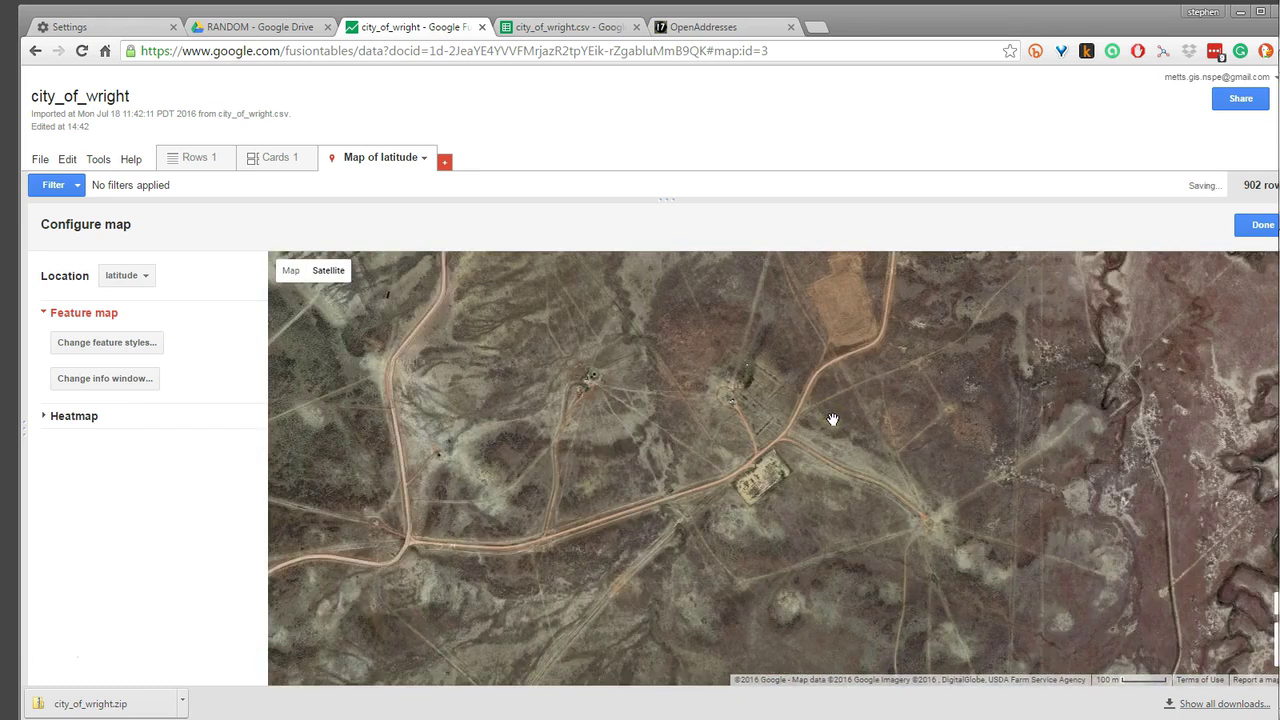
pyautogui.scroll(-1, 891, 471)
pyautogui.scroll(-1, 912, 474)
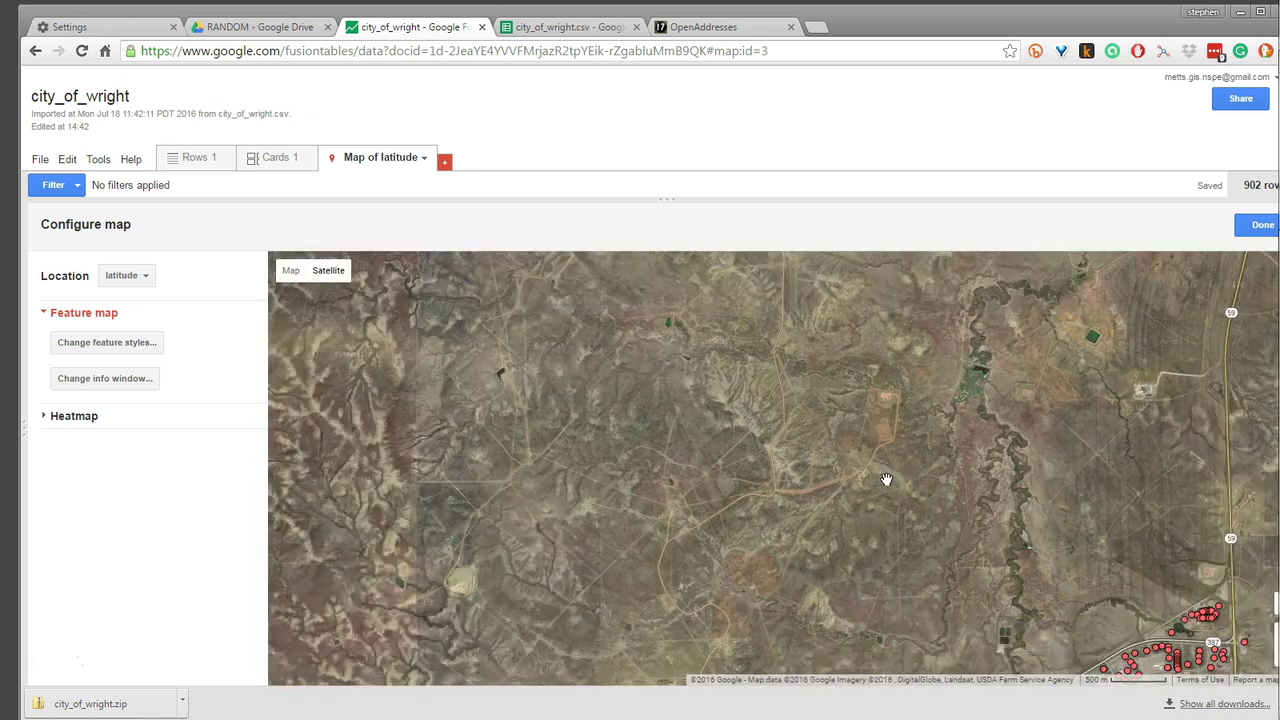
pyautogui.moveTo(888, 481); pyautogui.dragTo(694, 411)
pyautogui.moveTo(914, 553); pyautogui.dragTo(810, 379)
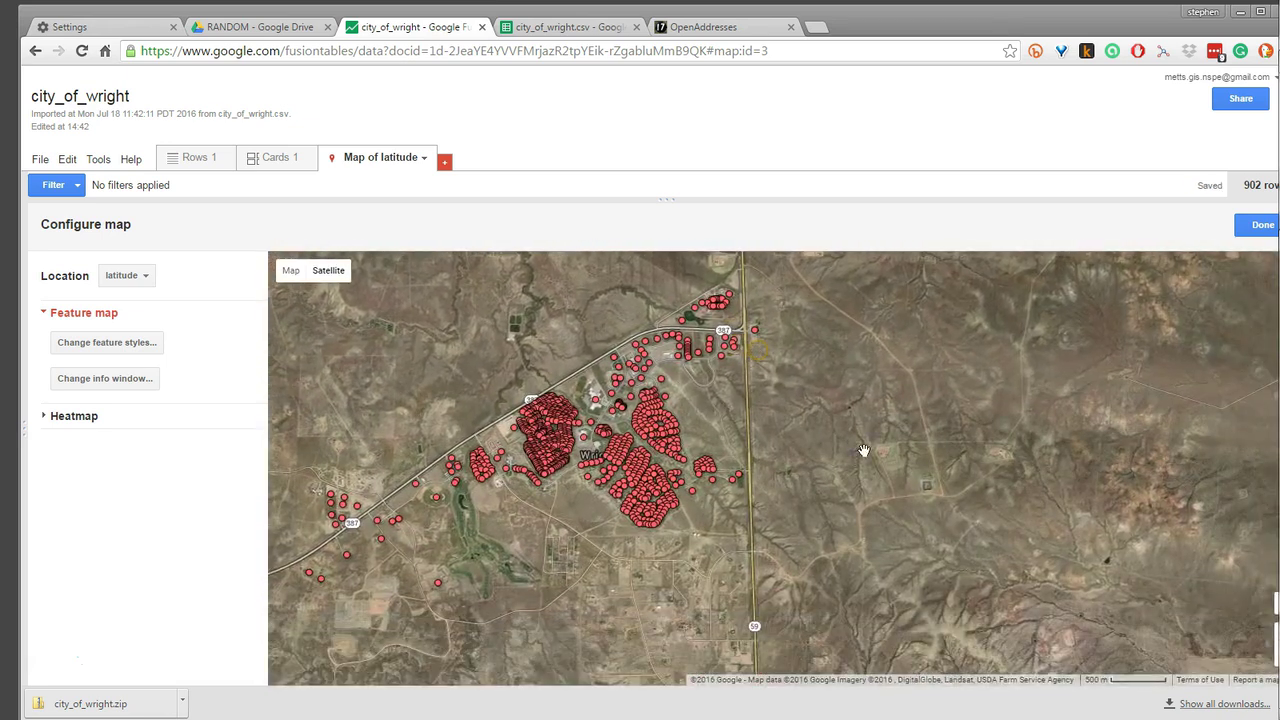
pyautogui.moveTo(972, 545); pyautogui.dragTo(872, 500)
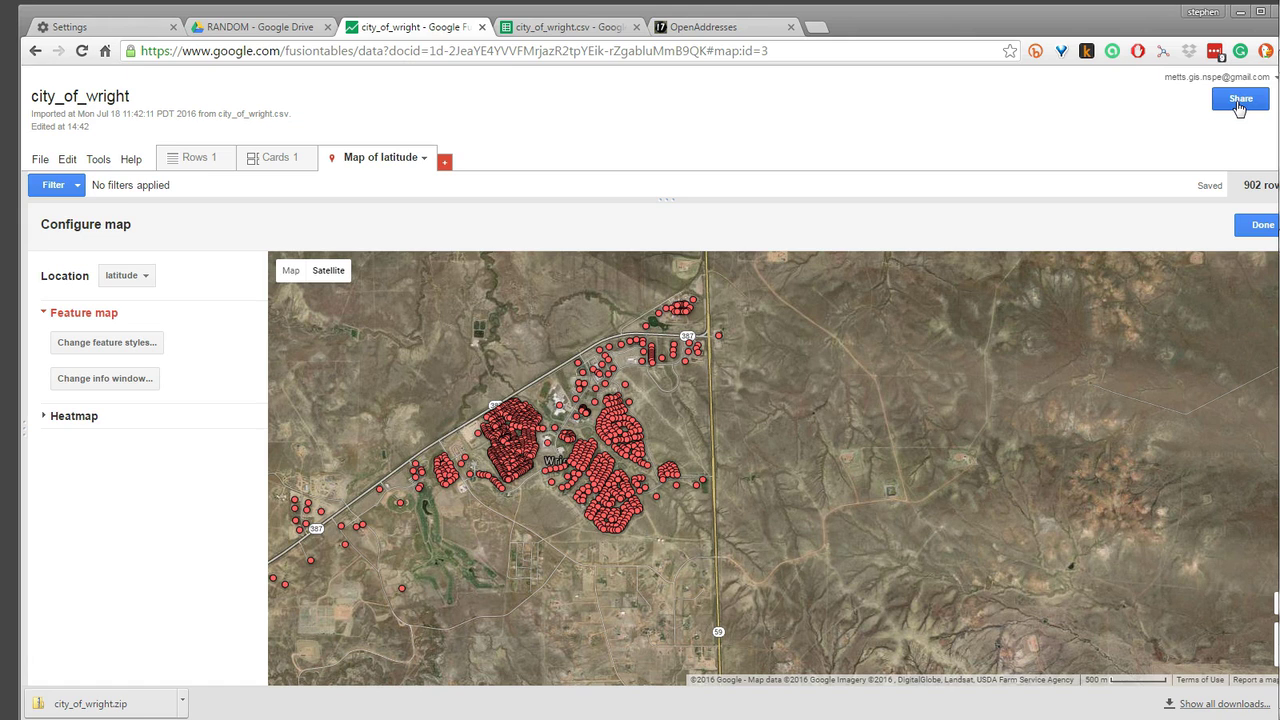
# Review the sharing settings of the city_of_wright table and close them
pyautogui.click(1239, 100)
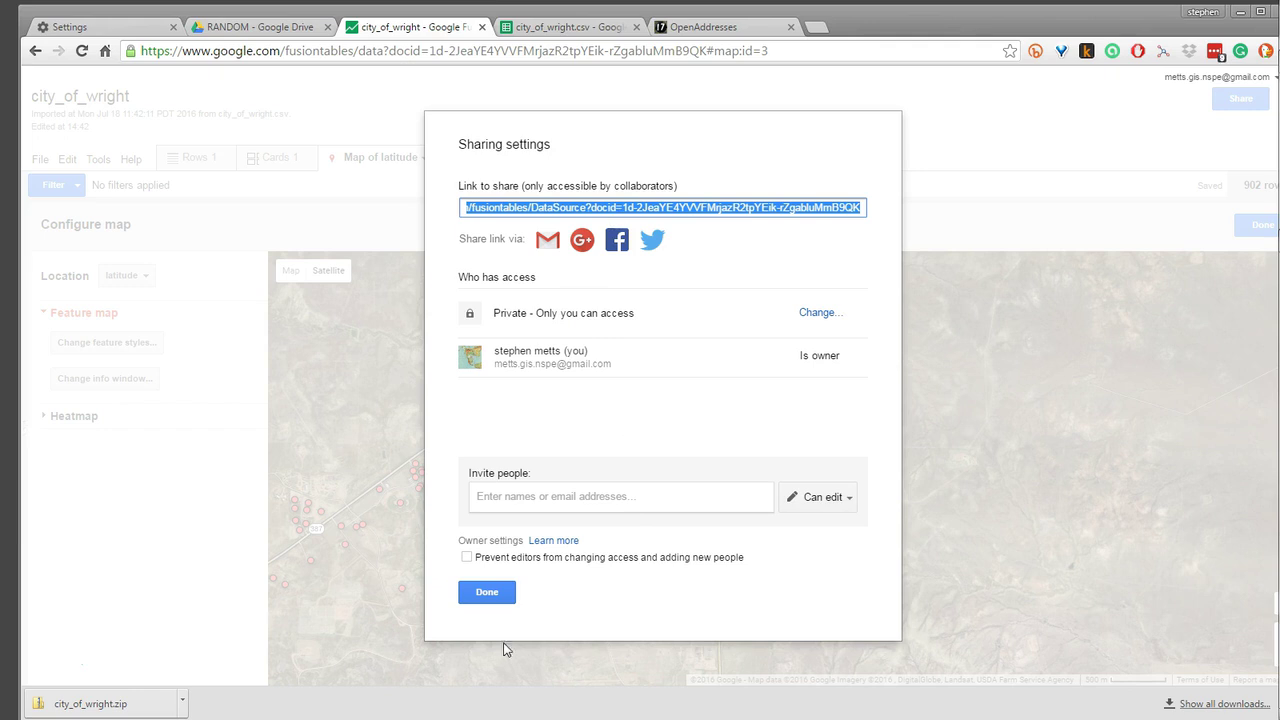
pyautogui.click(484, 594)
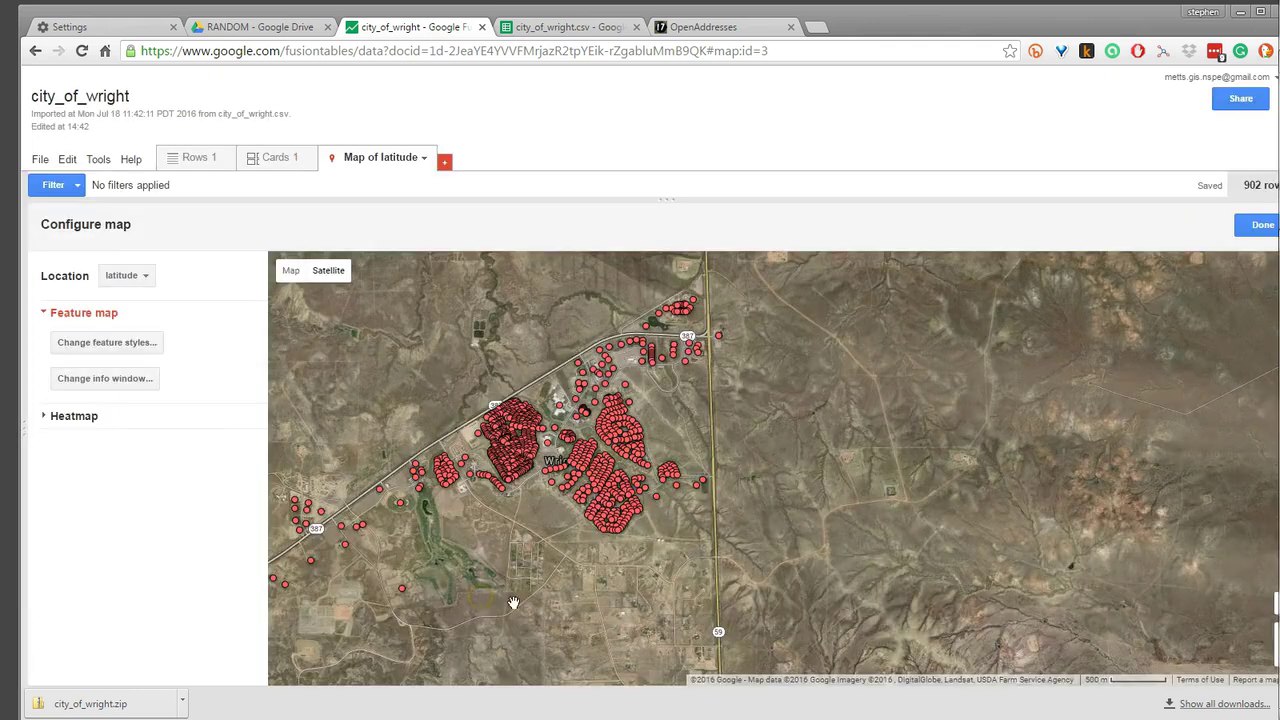
# Download all rows of the city_of_wright table as a KML file
pyautogui.click(37, 162)
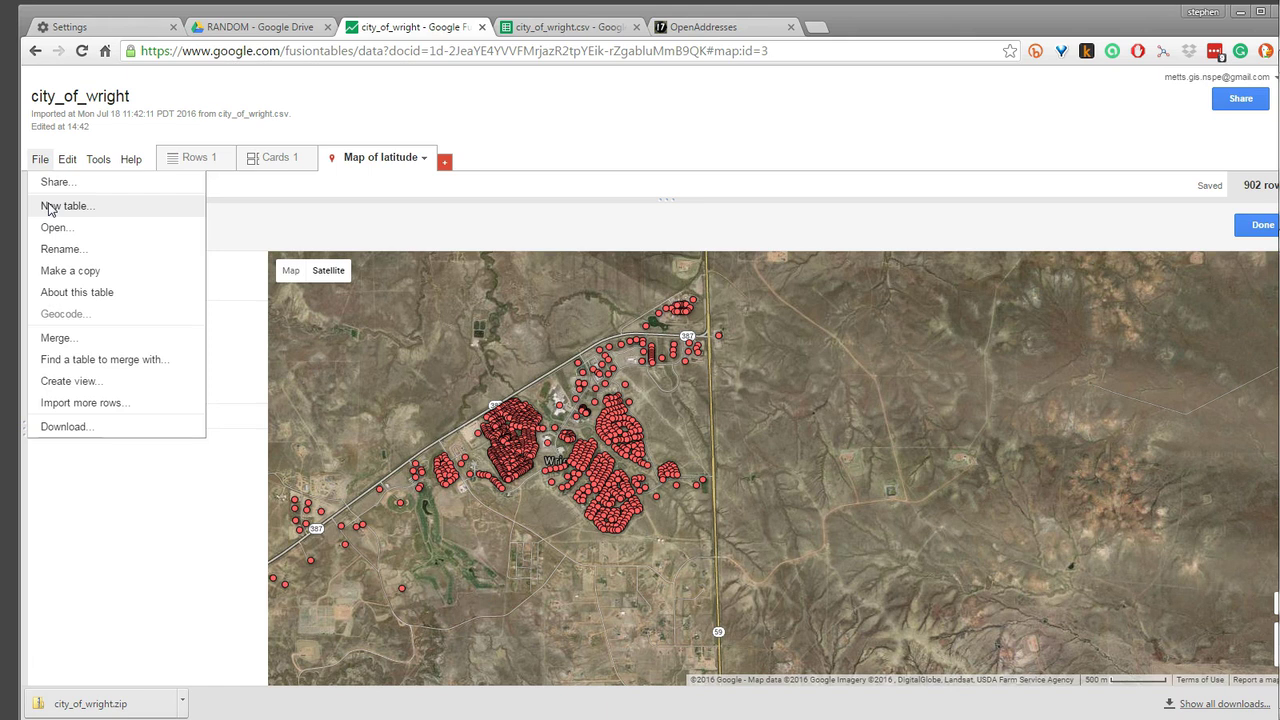
pyautogui.click(145, 432)
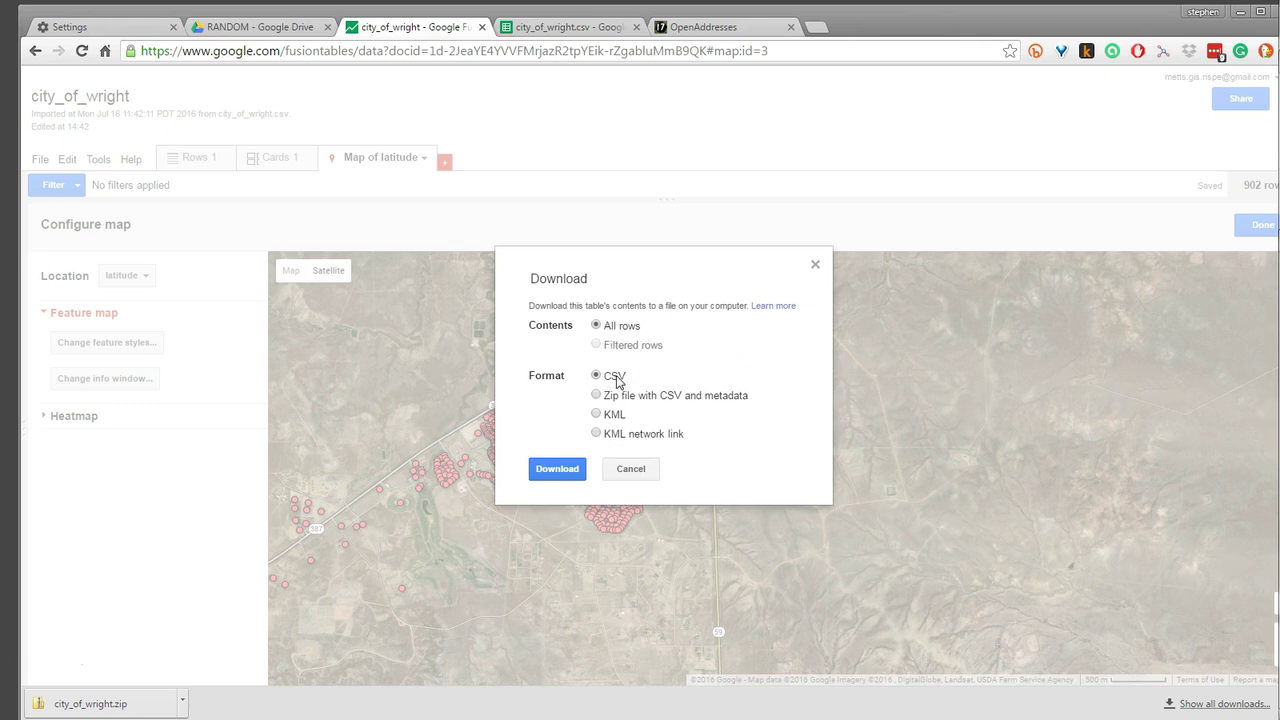
pyautogui.click(597, 415)
pyautogui.click(571, 472)
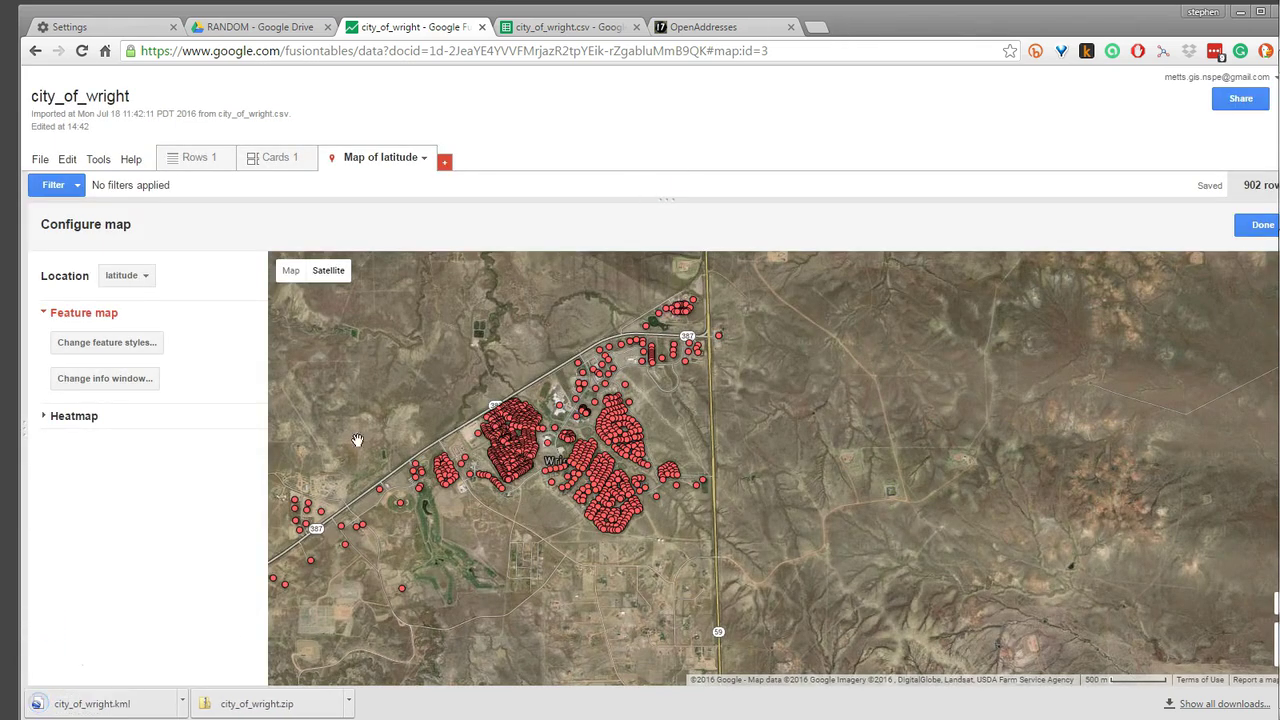
# Move the downloaded city_of_wright KML file from the Downloads folder to the desktop and place it below the existing folder there
pyautogui.click(183, 703)
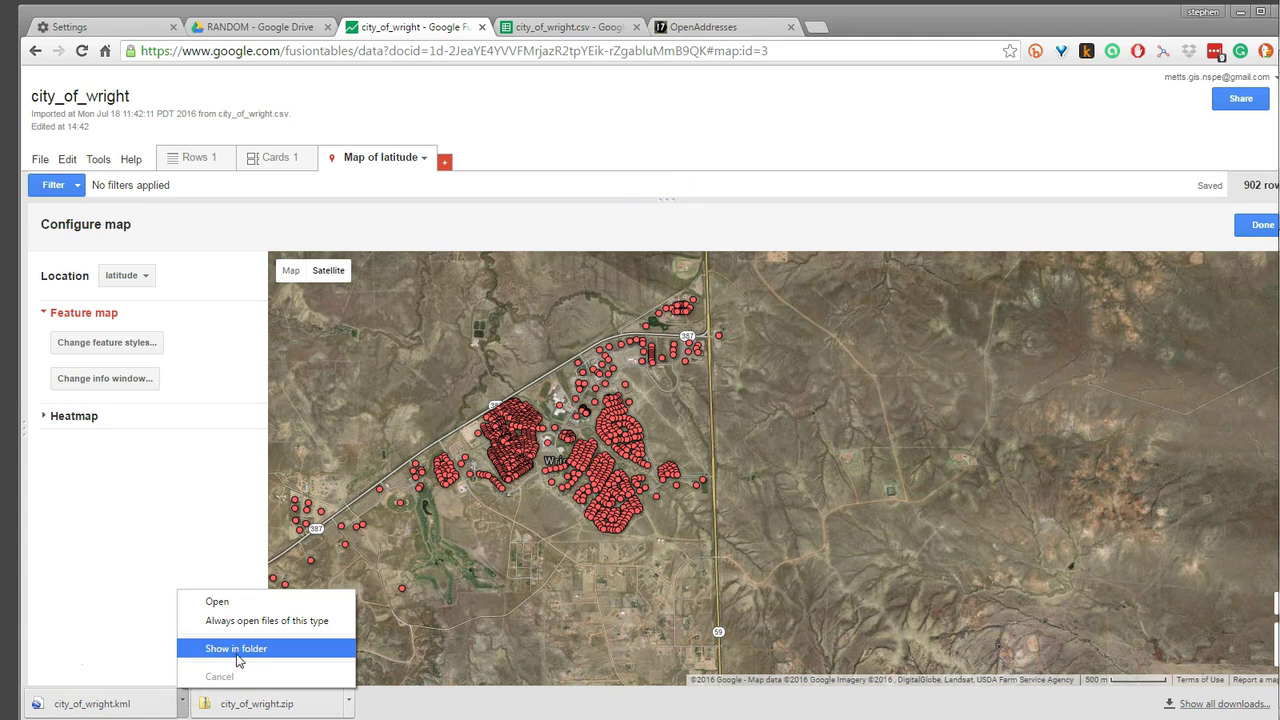
pyautogui.click(238, 656)
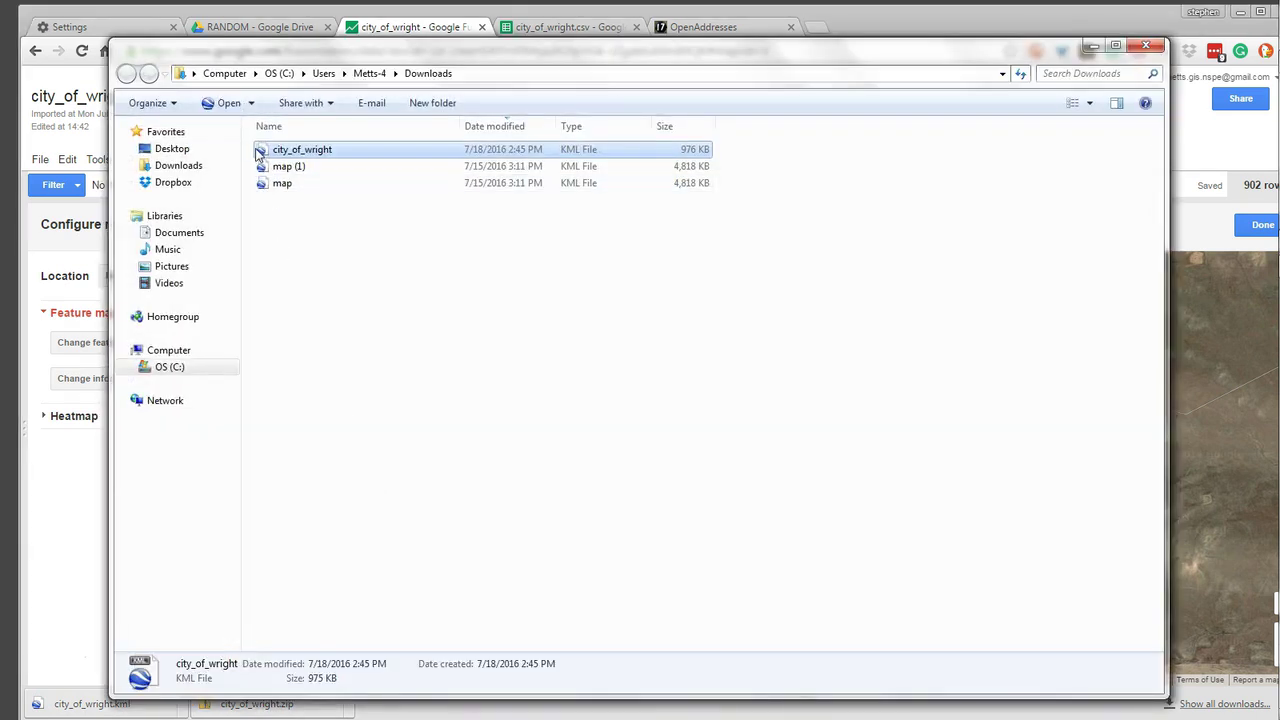
pyautogui.moveTo(260, 152); pyautogui.dragTo(8, 278)
pyautogui.click(1146, 46)
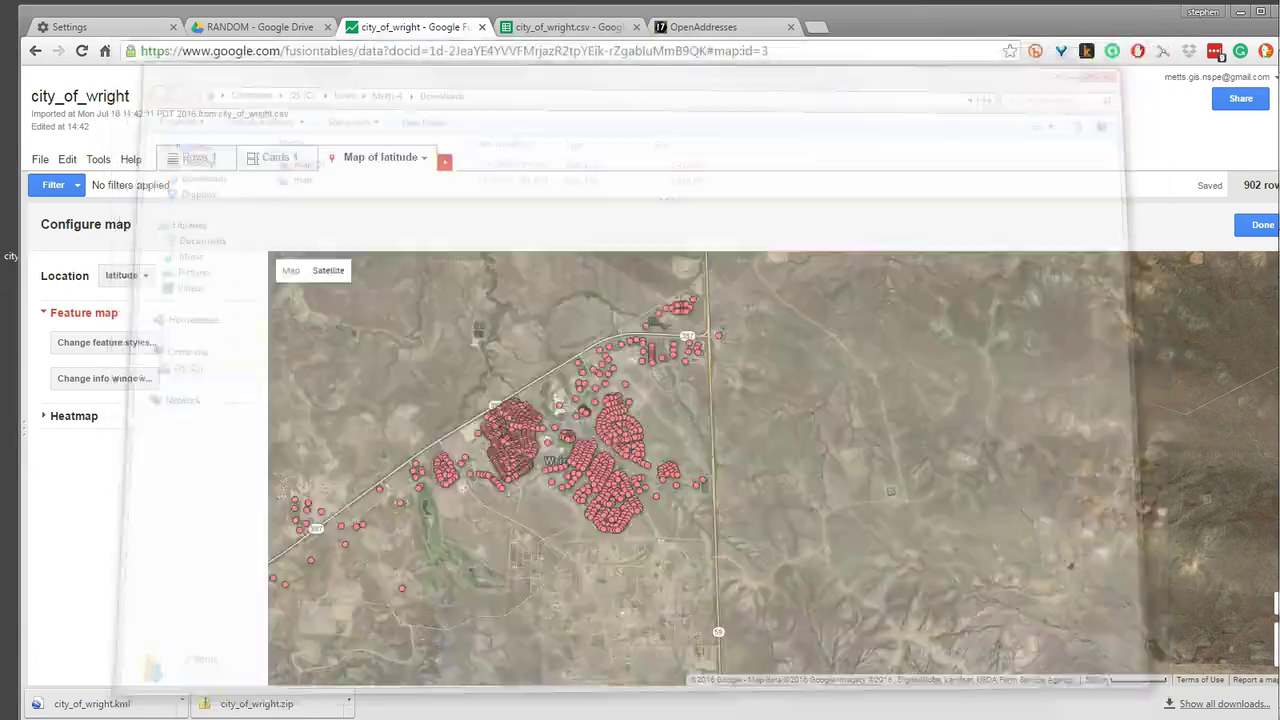
pyautogui.click(1240, 12)
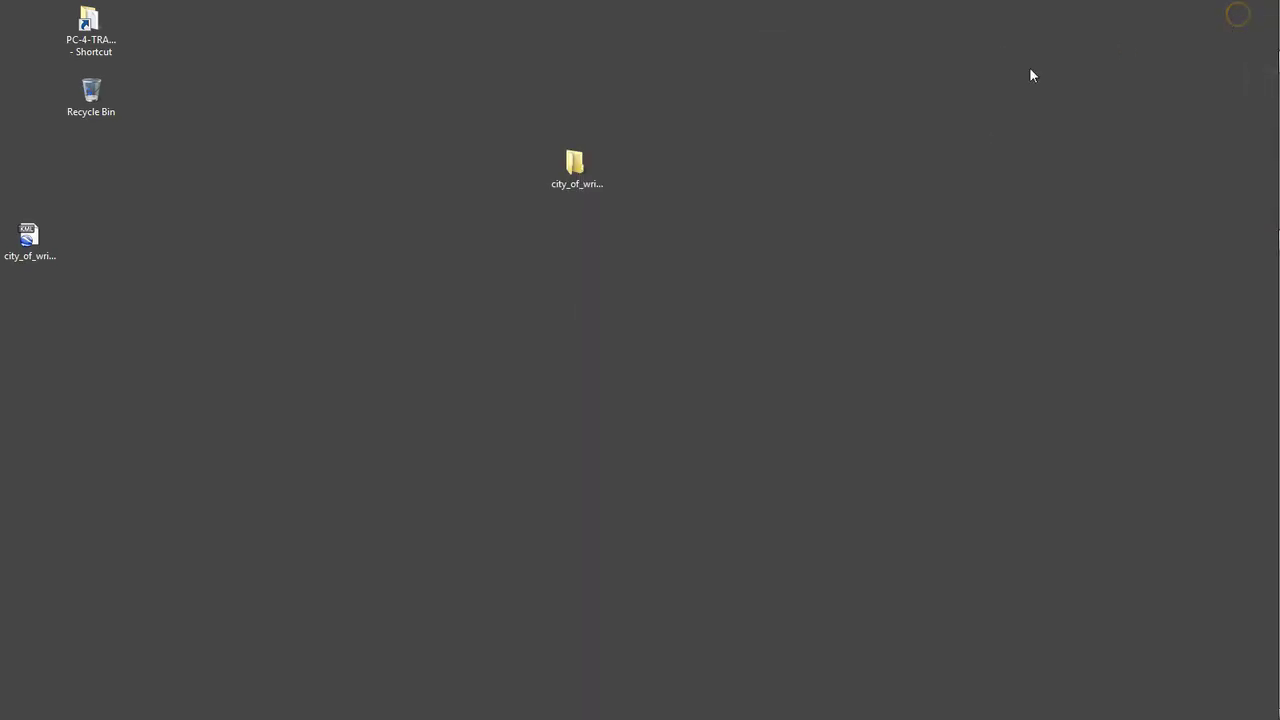
pyautogui.moveTo(31, 238); pyautogui.dragTo(509, 341)
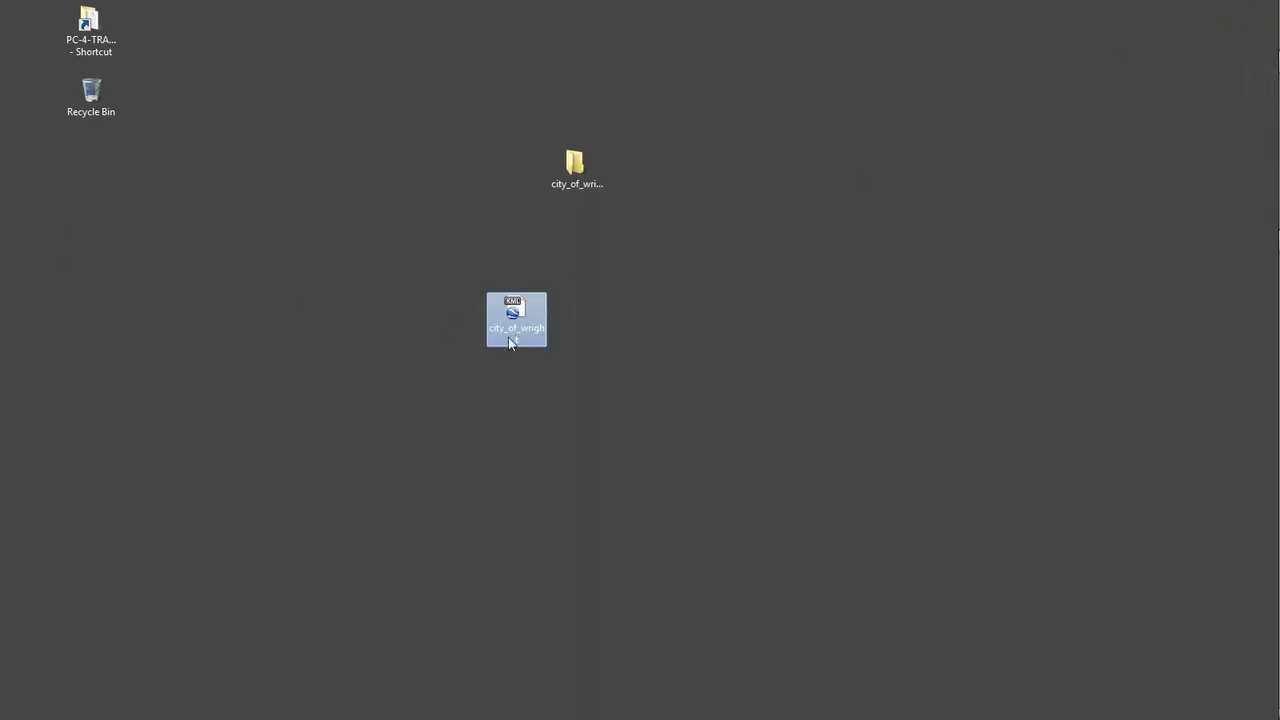
# Open the city_of_wright KML file from the desktop in Google Earth and dismiss the start-up tip
pyautogui.rightClick(512, 308)
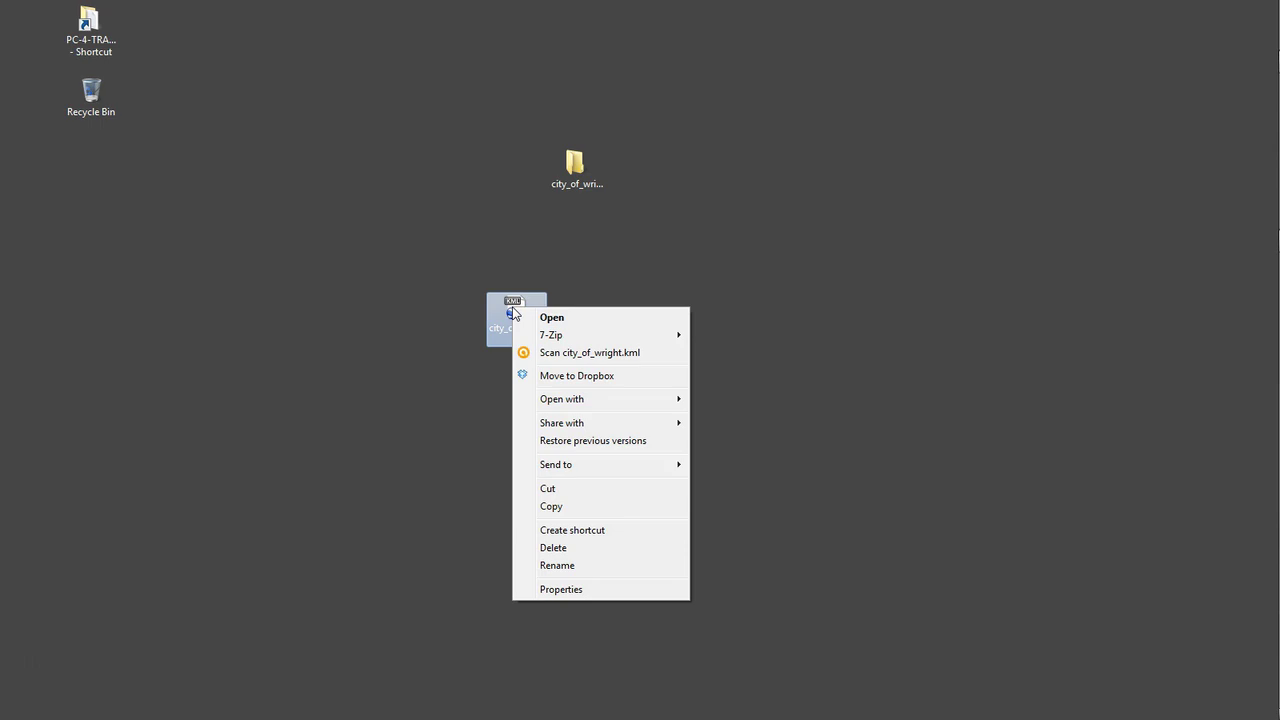
pyautogui.moveTo(571, 400)
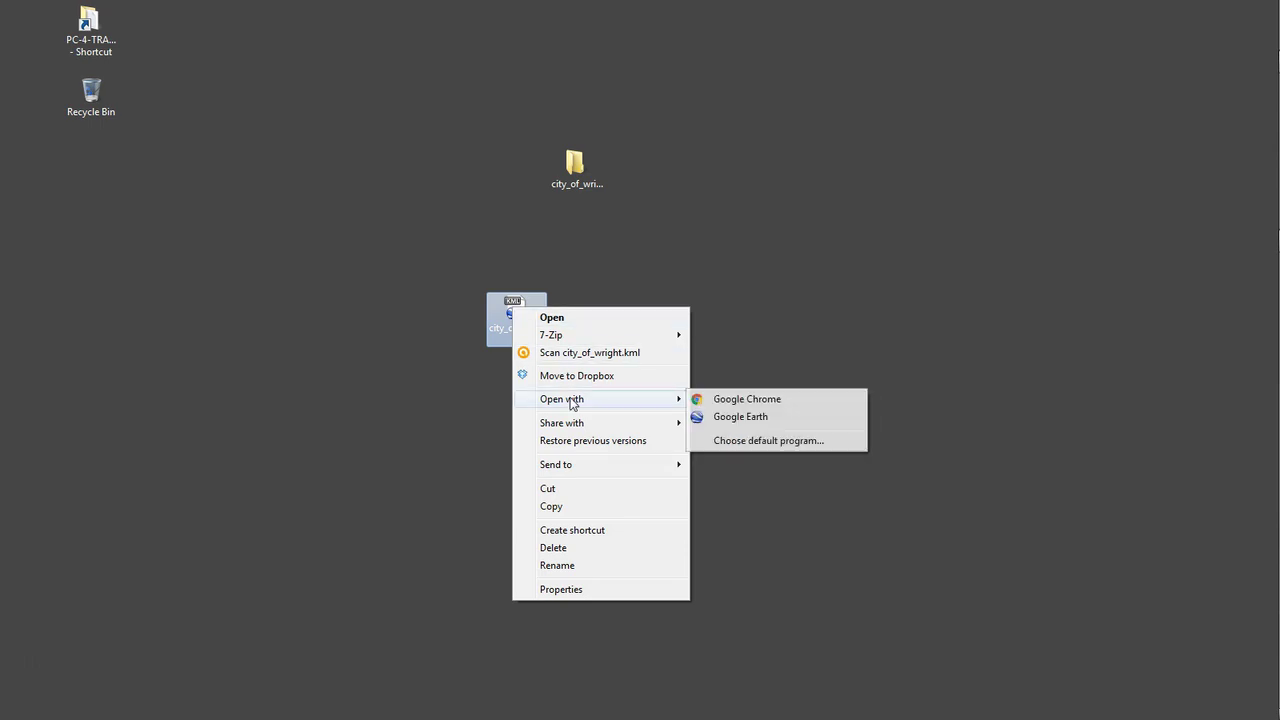
pyautogui.click(778, 418)
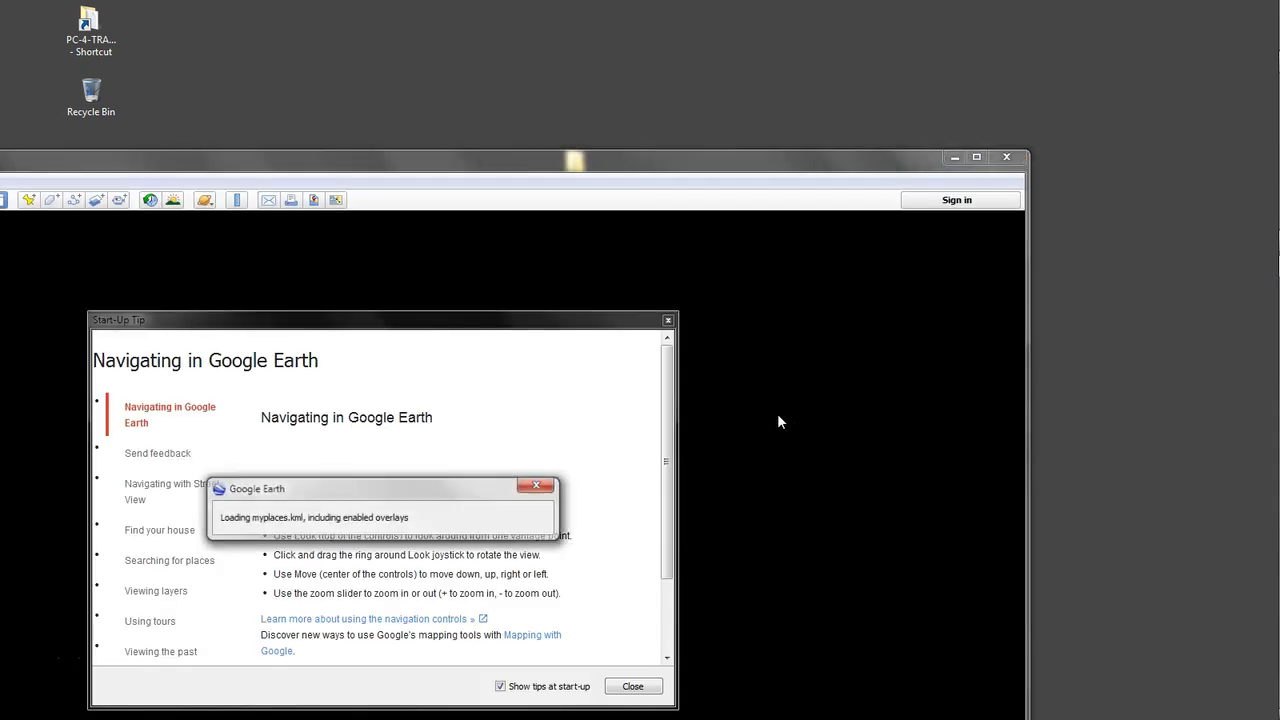
pyautogui.click(668, 322)
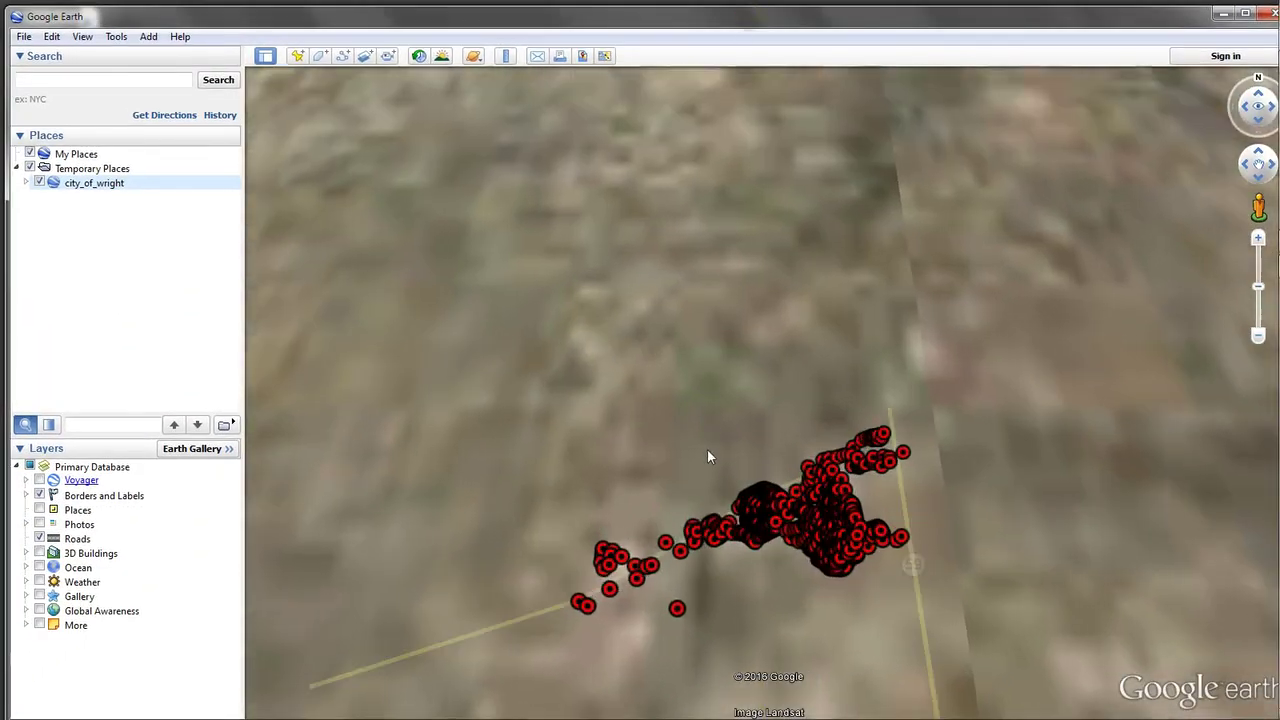
# Zoom in on the Wright address points around Hay Creek Rd and reset the view's tilt to look straight down
pyautogui.moveTo(708, 451); pyautogui.dragTo(650, 281)
pyautogui.moveTo(786, 451); pyautogui.dragTo(734, 474)
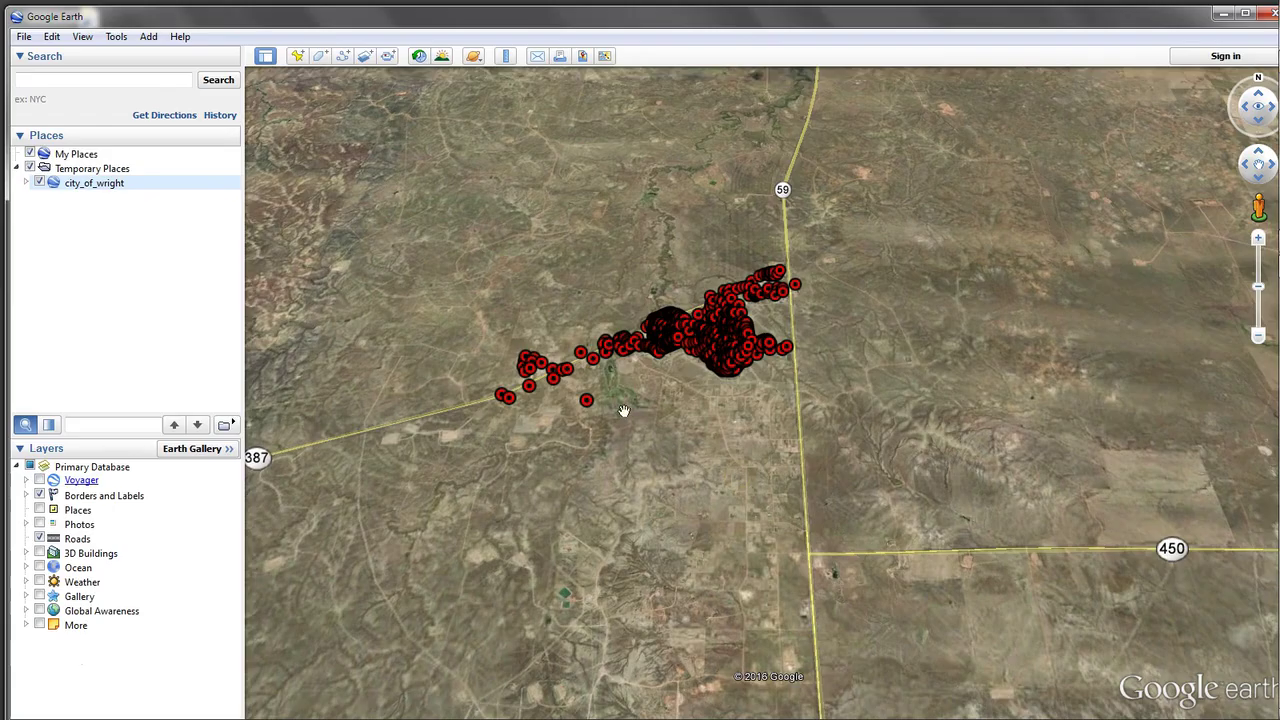
pyautogui.scroll(-2, 630, 398)
pyautogui.scroll(3, 630, 398)
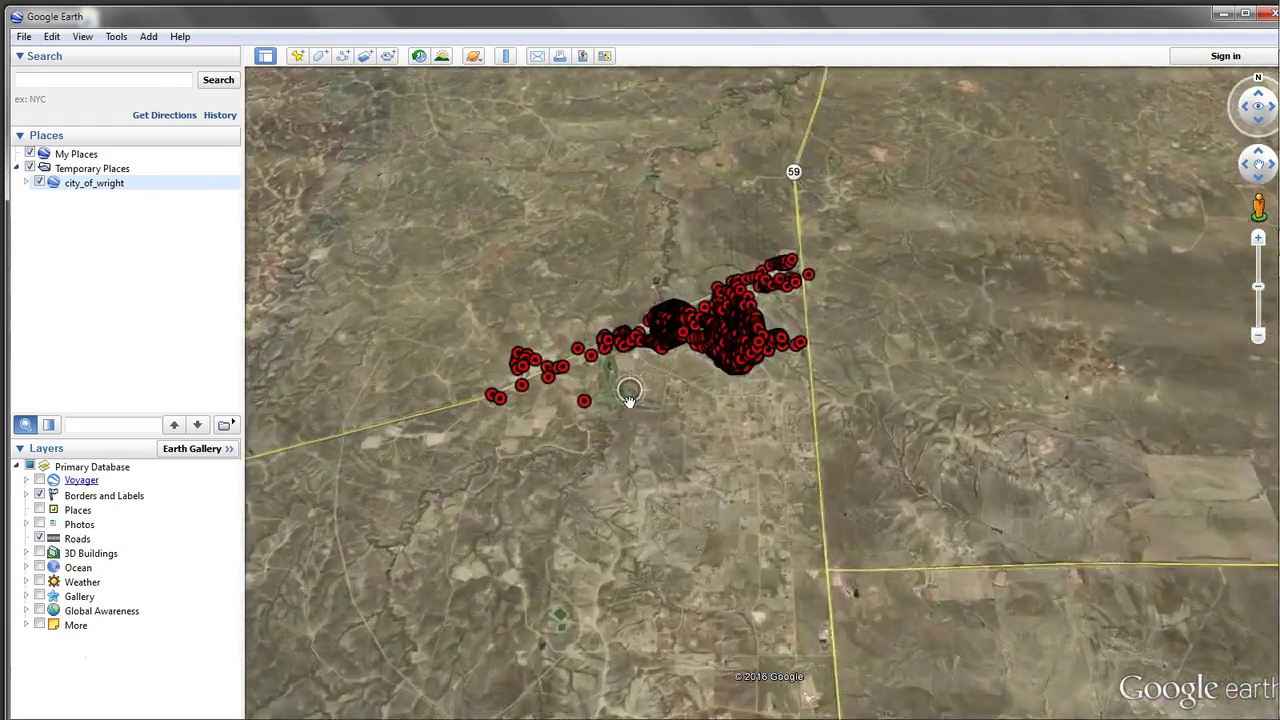
pyautogui.scroll(3, 728, 545)
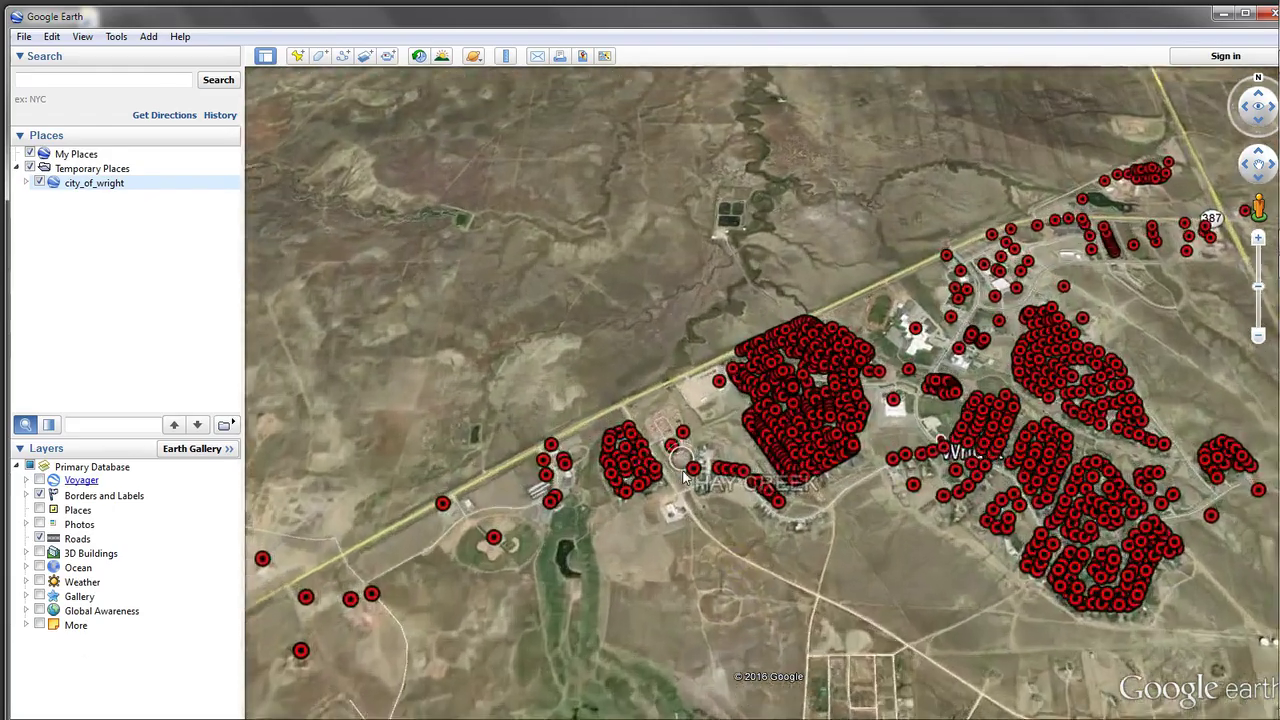
pyautogui.scroll(2, 813, 422)
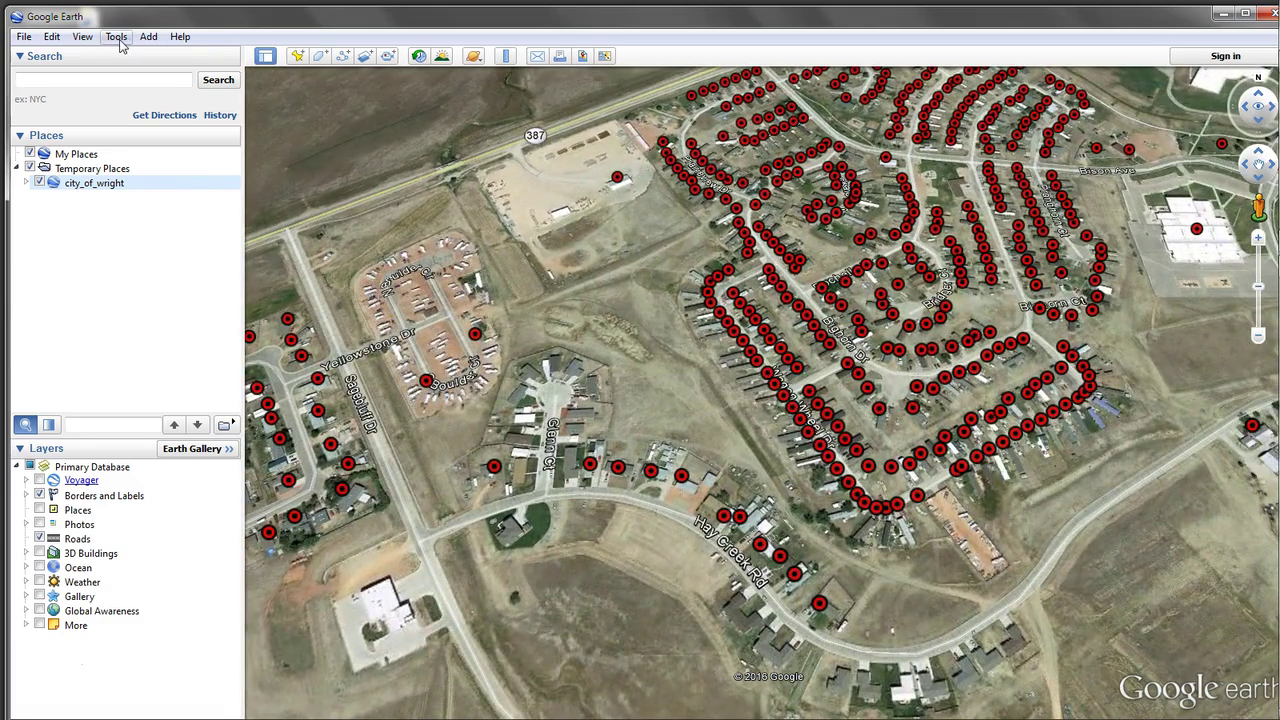
pyautogui.click(82, 37)
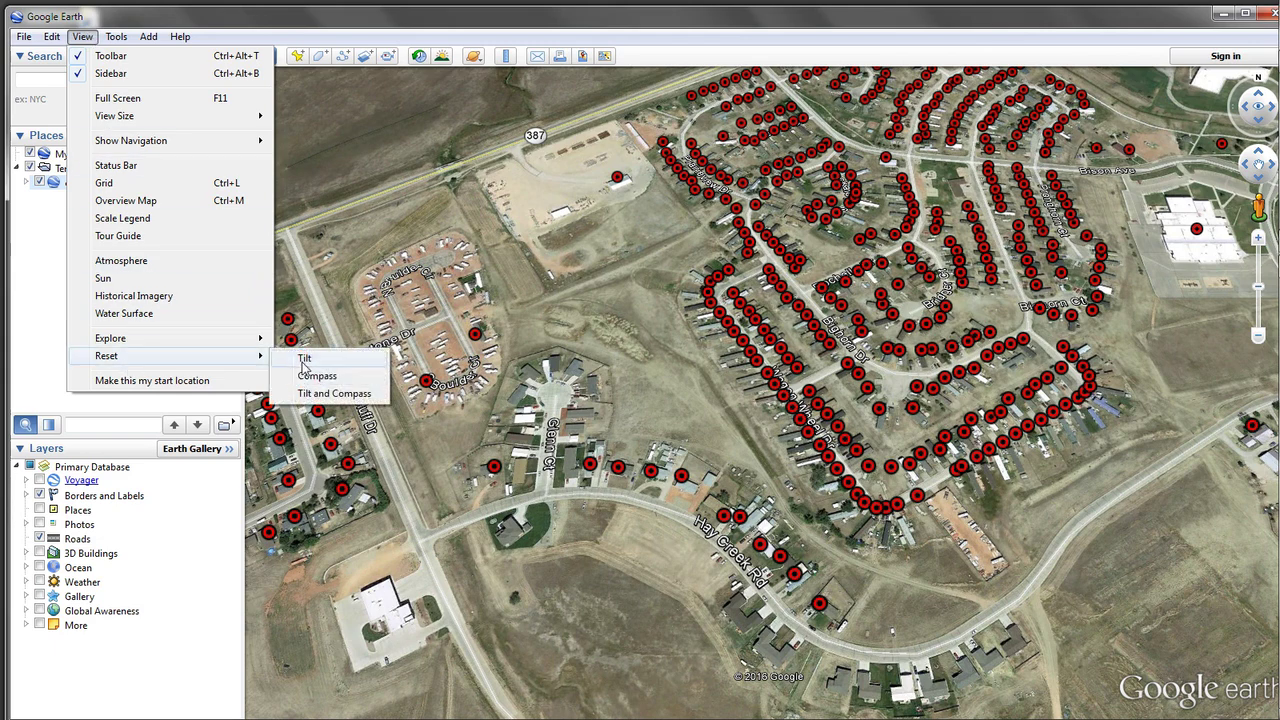
pyautogui.click(304, 360)
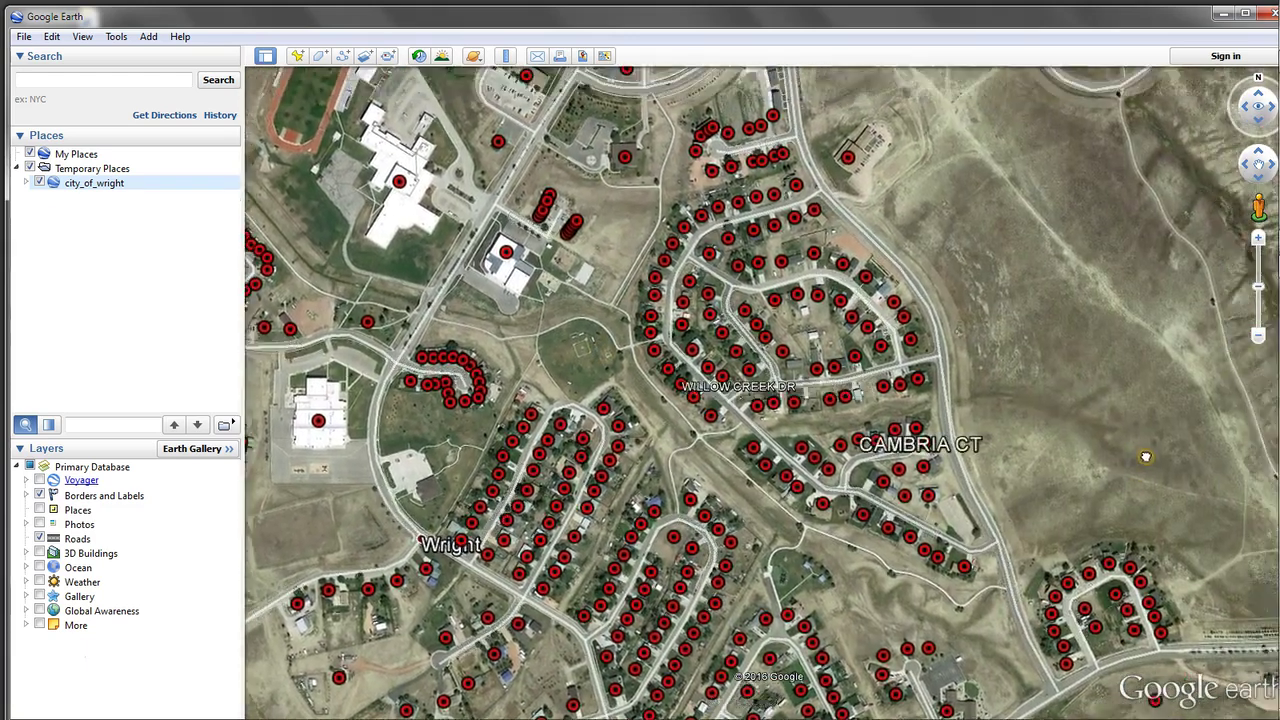
# Inspect the address points in eastern Wright, then survey the area eastward to the mines along highway 450
pyautogui.moveTo(1146, 457); pyautogui.dragTo(1022, 489)
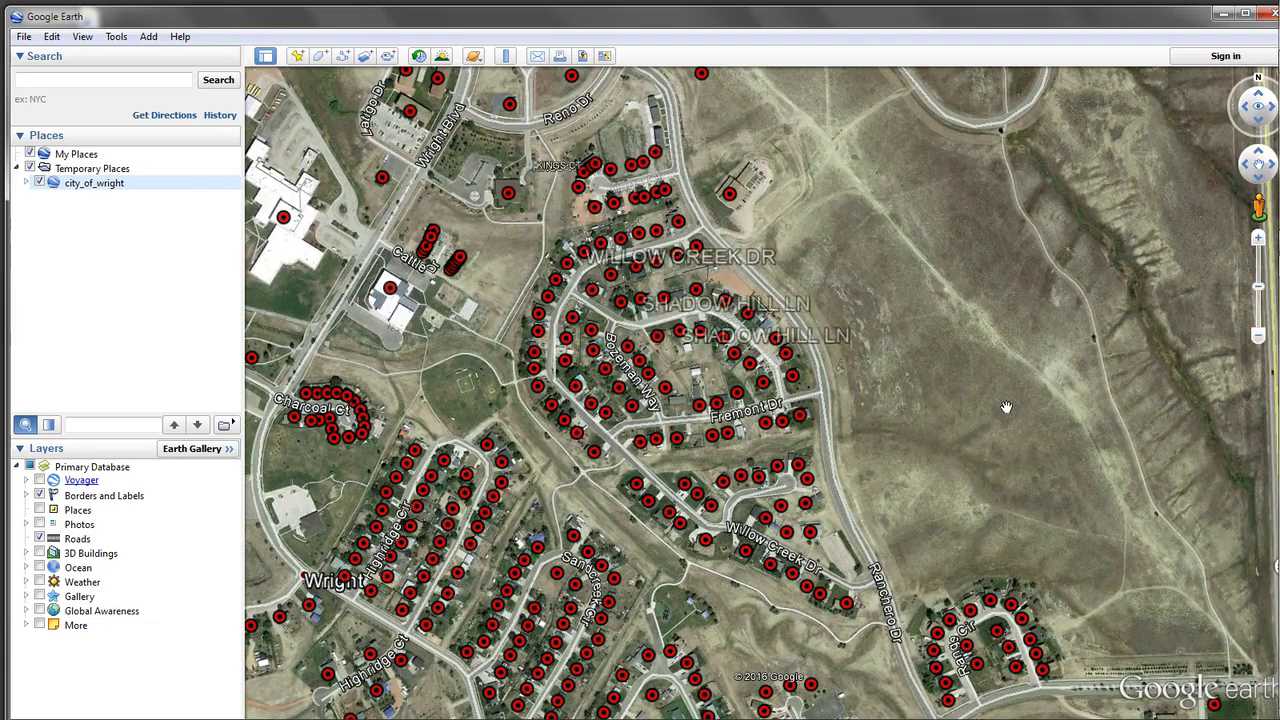
pyautogui.scroll(-4, 1005, 406)
pyautogui.scroll(-5, 1005, 406)
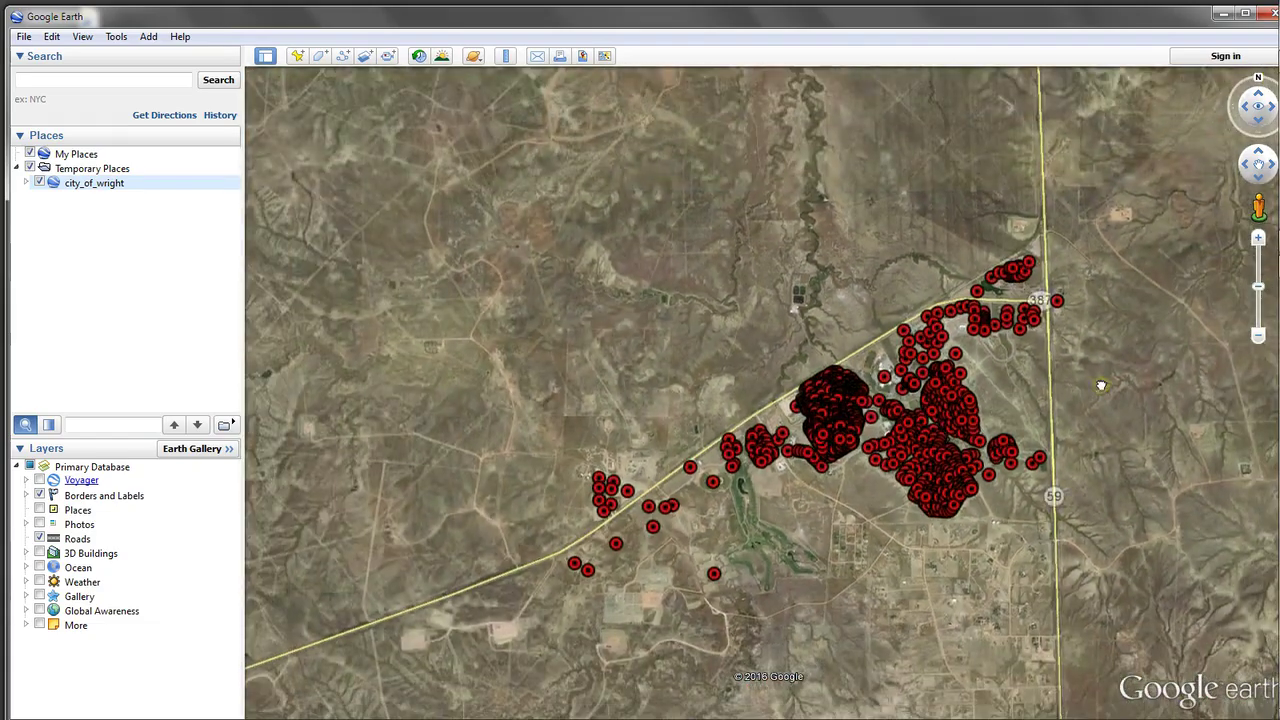
pyautogui.moveTo(1103, 384); pyautogui.dragTo(695, 378)
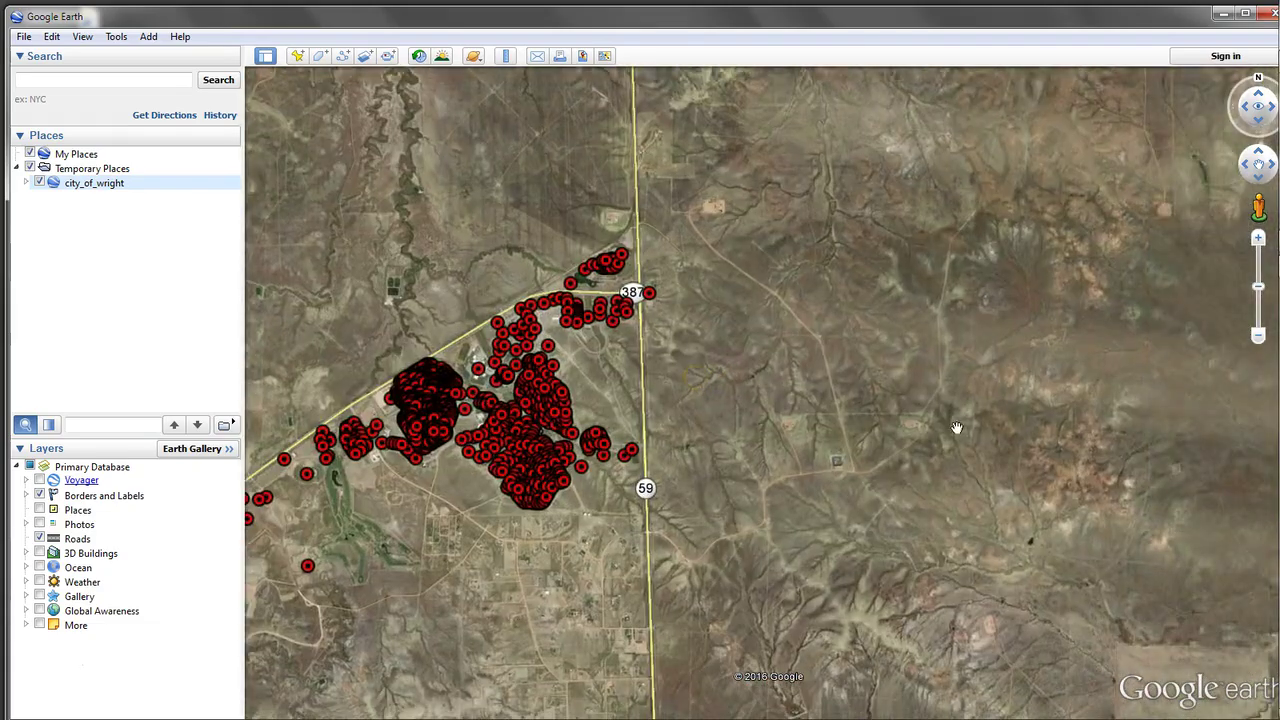
pyautogui.scroll(-4, 925, 429)
pyautogui.moveTo(967, 430); pyautogui.dragTo(720, 377)
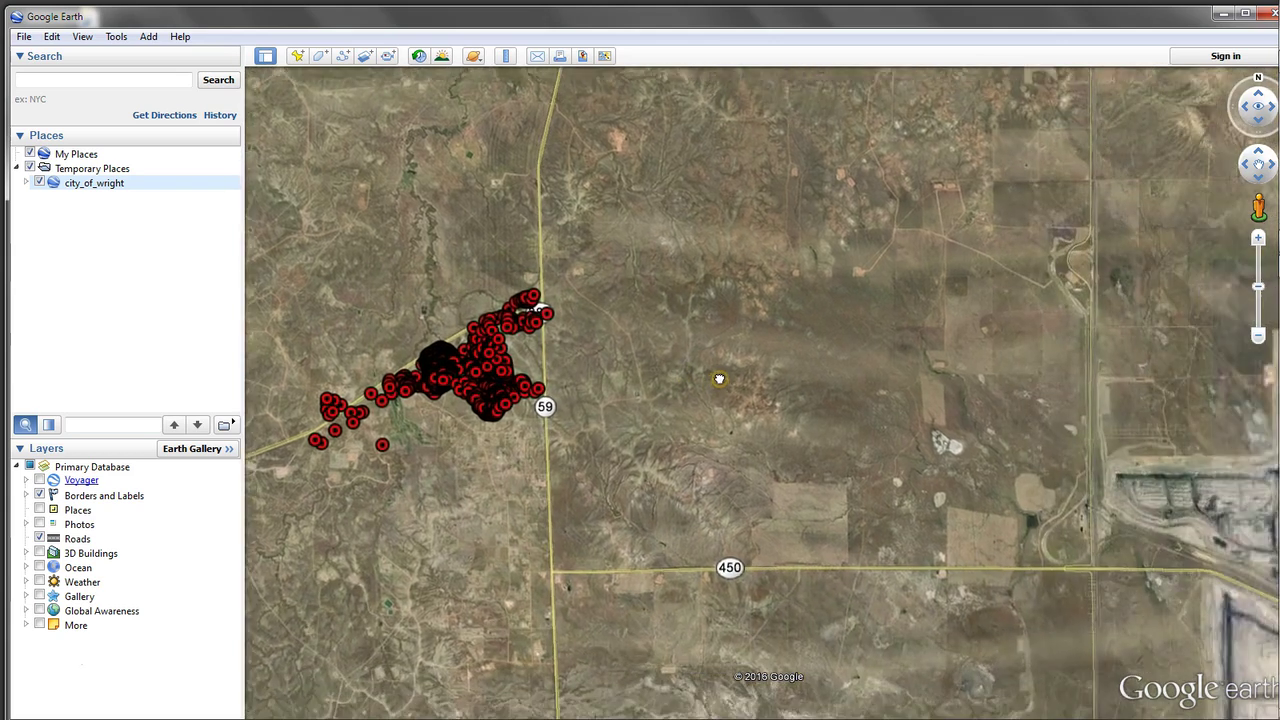
pyautogui.moveTo(1060, 475)
pyautogui.mouseDown()
pyautogui.moveTo(652, 393)
pyautogui.moveTo(829, 338)
pyautogui.moveTo(838, 356)
pyautogui.mouseUp()
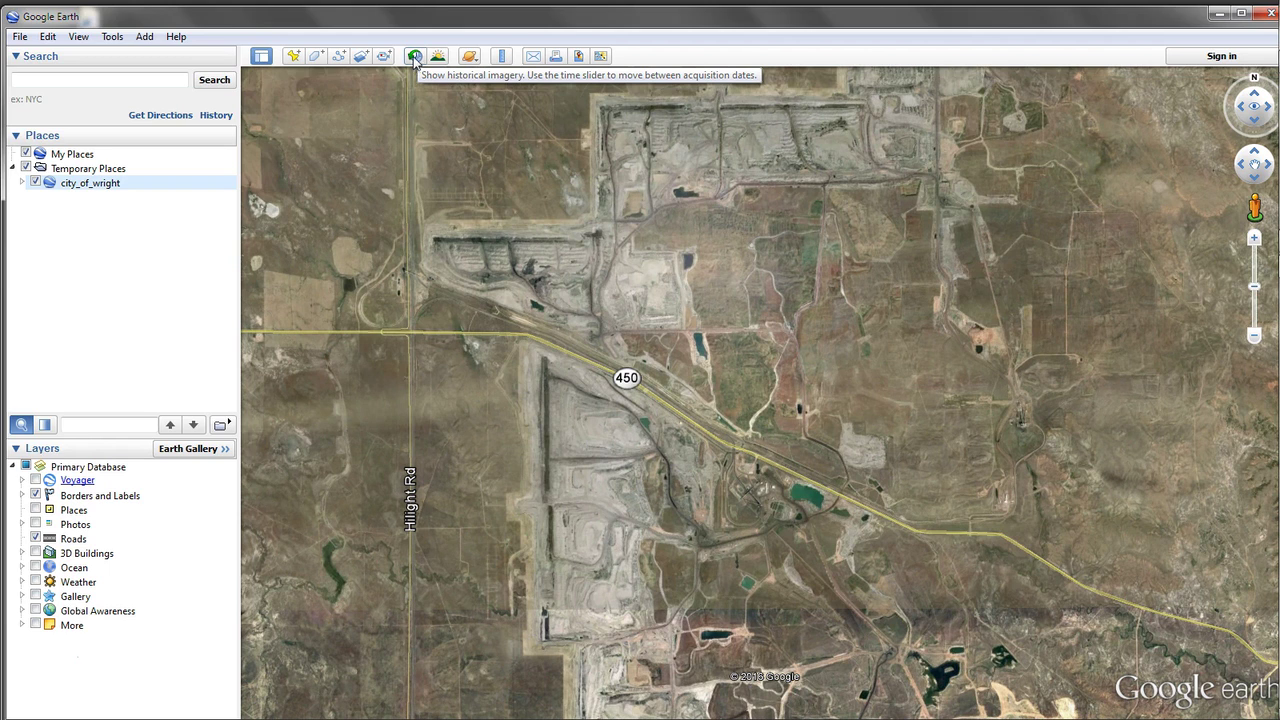
# Turn on historical imagery for the mines along highway 450 and set the imagery date back to 9/3/2011
pyautogui.click(415, 57)
pyautogui.moveTo(666, 206); pyautogui.dragTo(718, 222)
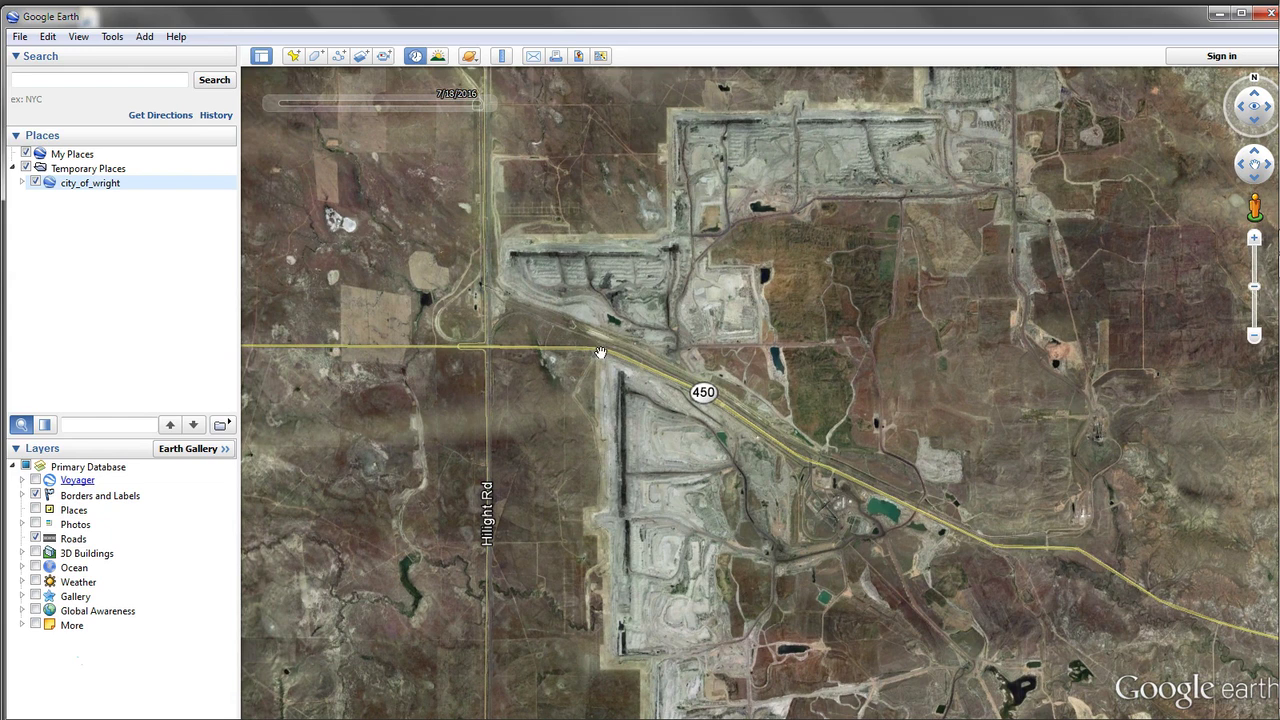
pyautogui.moveTo(604, 348); pyautogui.dragTo(638, 298)
pyautogui.moveTo(482, 126)
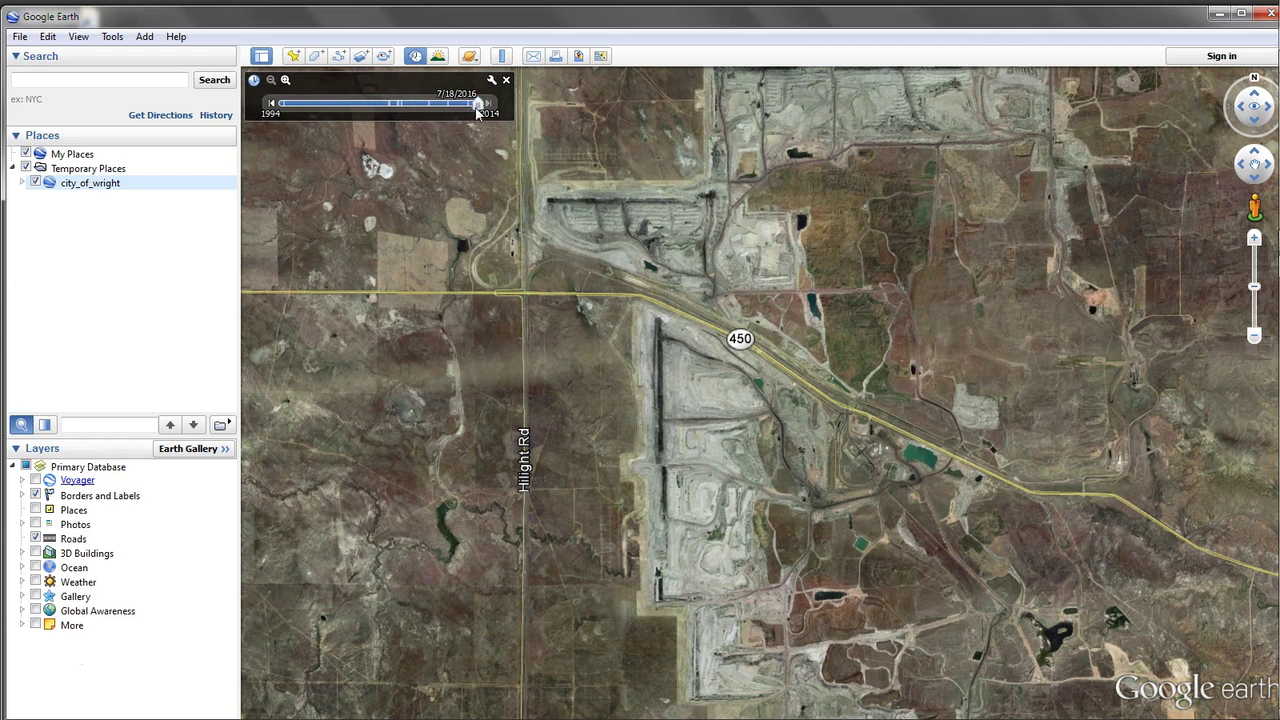
pyautogui.moveTo(456, 108); pyautogui.dragTo(453, 109)
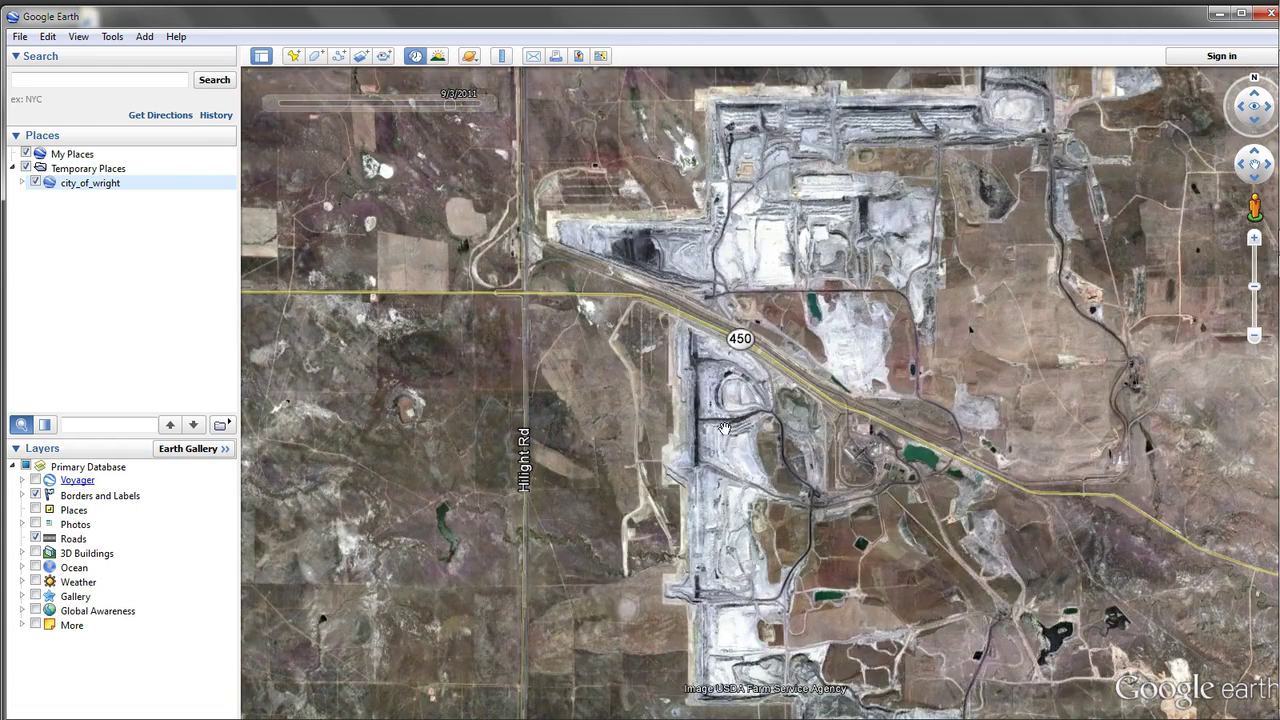
# Compare the mines near Hilight Rd over time by setting the imagery date back to 1994 and forward to 7/26/2014
pyautogui.moveTo(445, 110); pyautogui.dragTo(284, 108)
pyautogui.moveTo(891, 509); pyautogui.dragTo(853, 499)
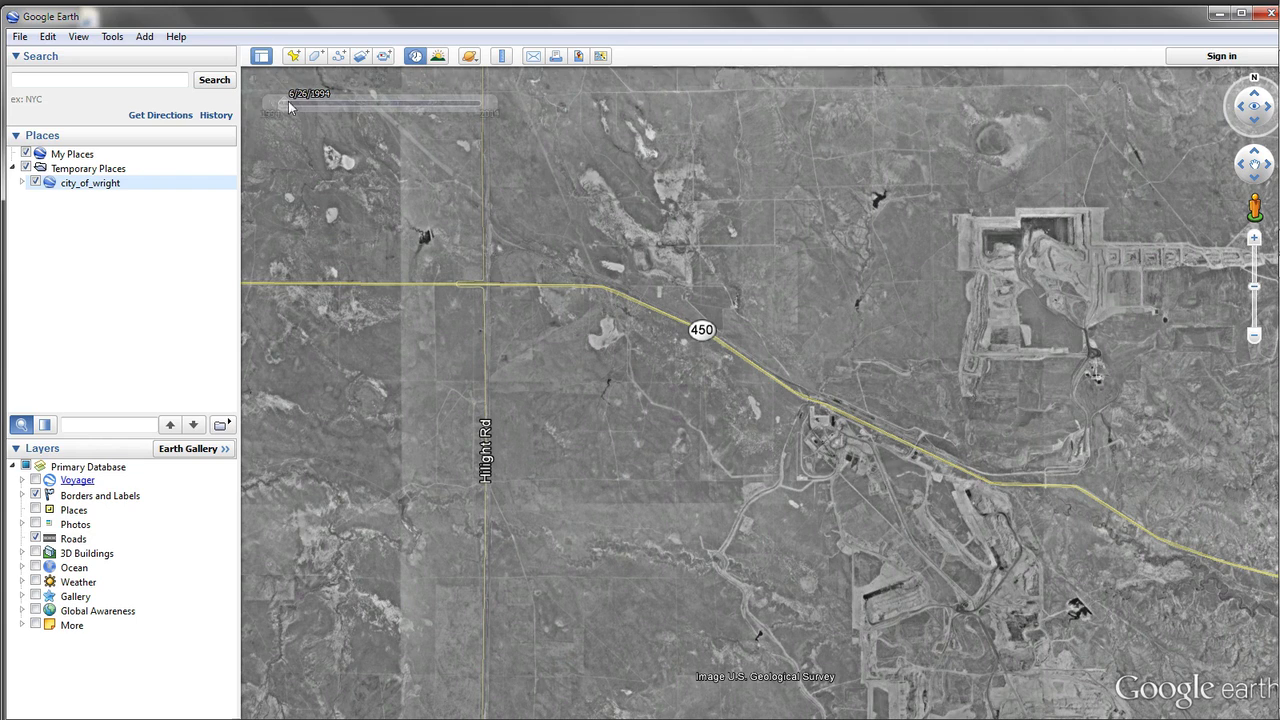
pyautogui.moveTo(284, 104); pyautogui.dragTo(343, 110)
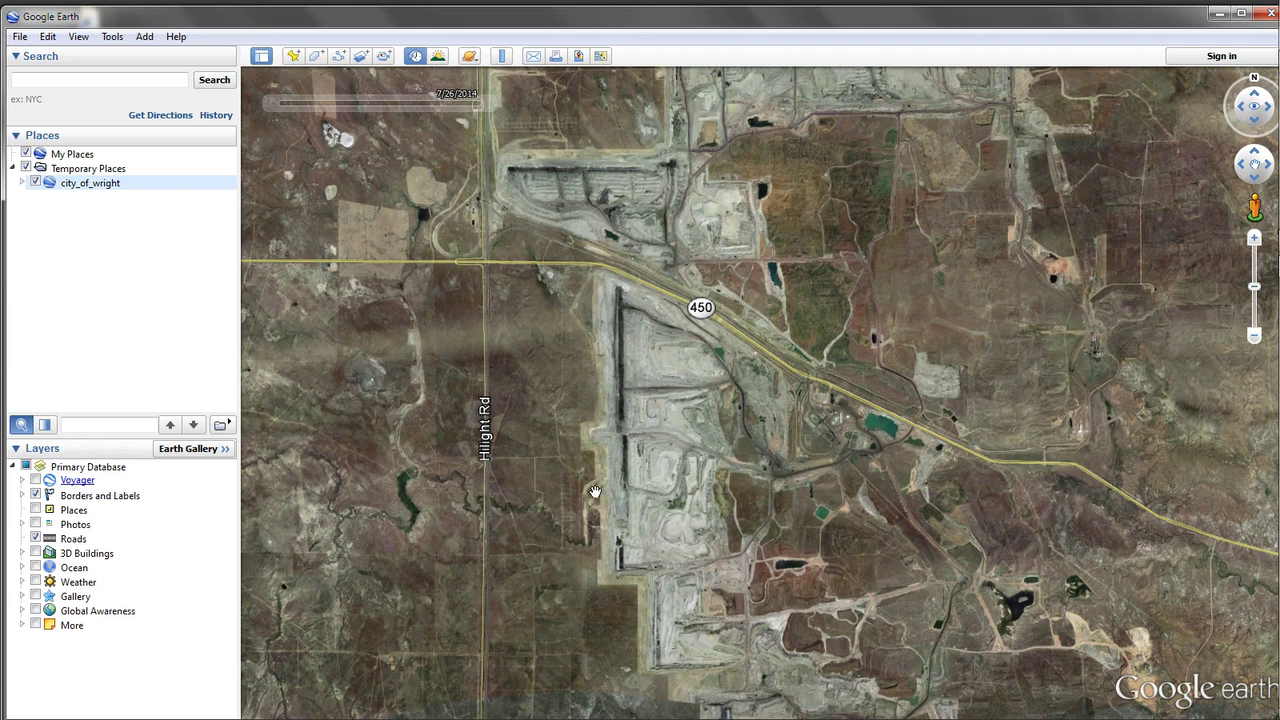
pyautogui.moveTo(595, 491); pyautogui.dragTo(735, 482)
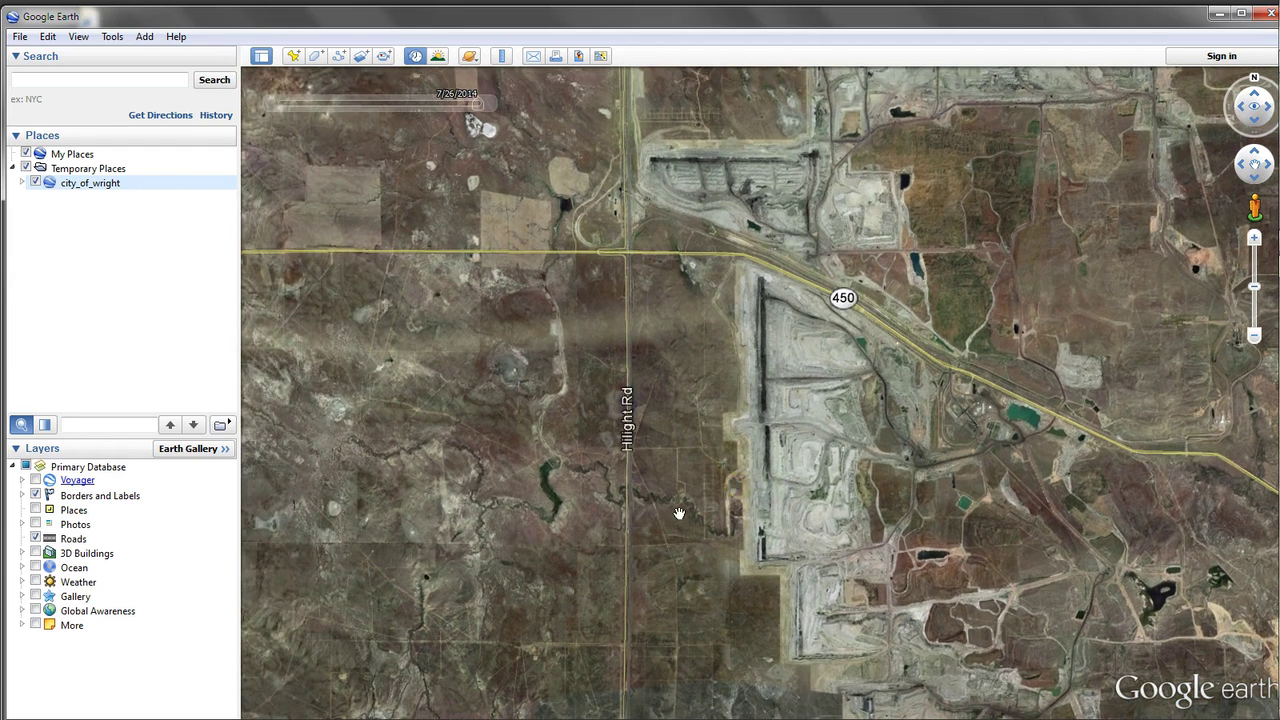